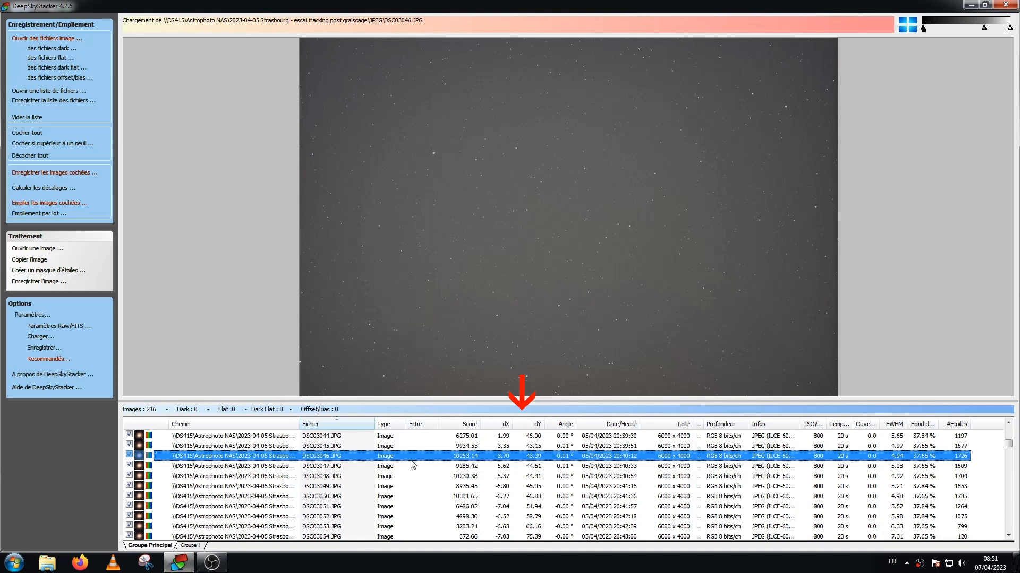
Step: Select all images in the file list and copy their data to the clipboard
key("ctrl+a")
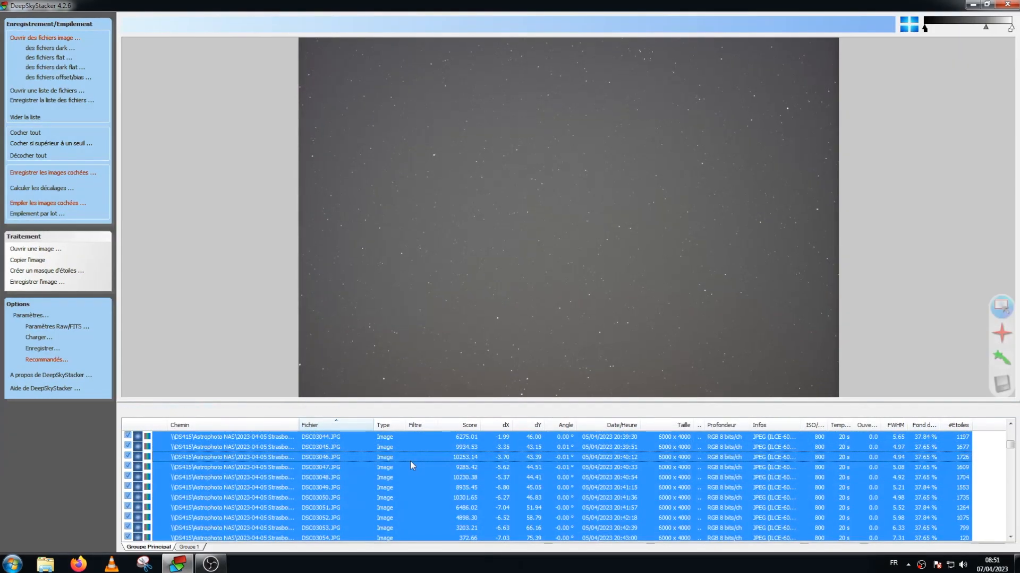
right_click(410, 460)
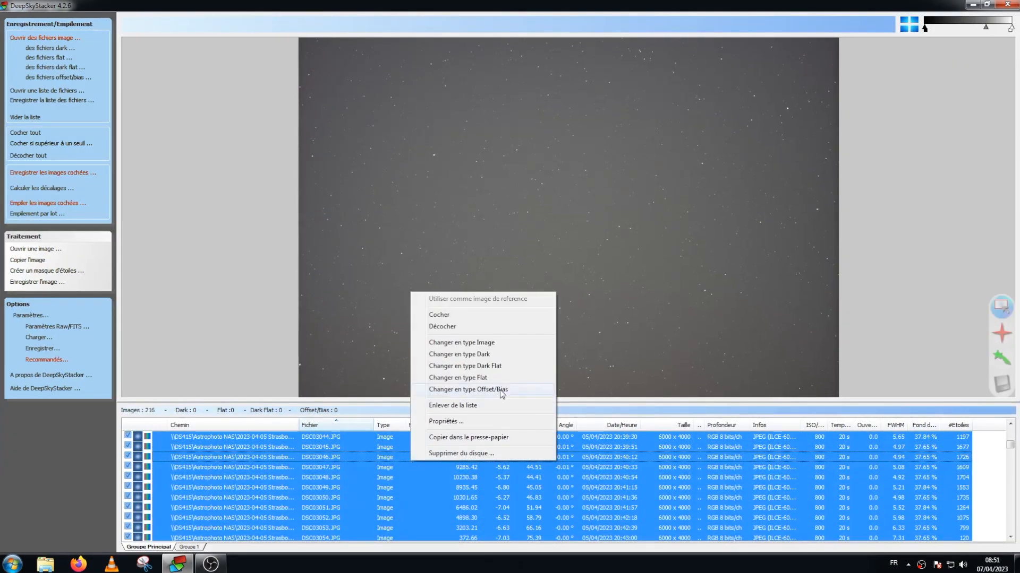
left_click(486, 438)
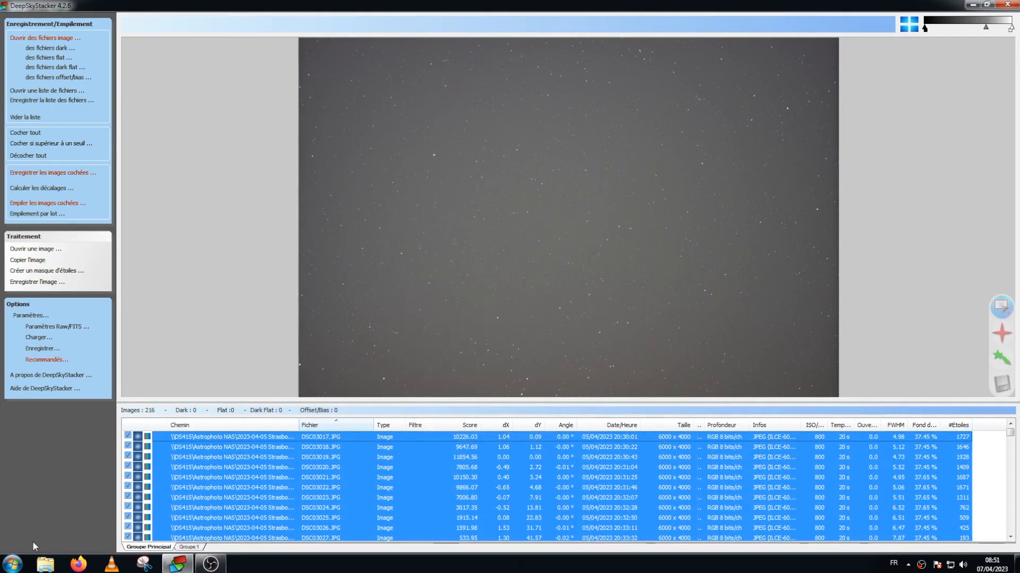
Step: Switch to a new Notepad document and paste the copied image list into it
left_click(12, 563)
left_click(46, 415)
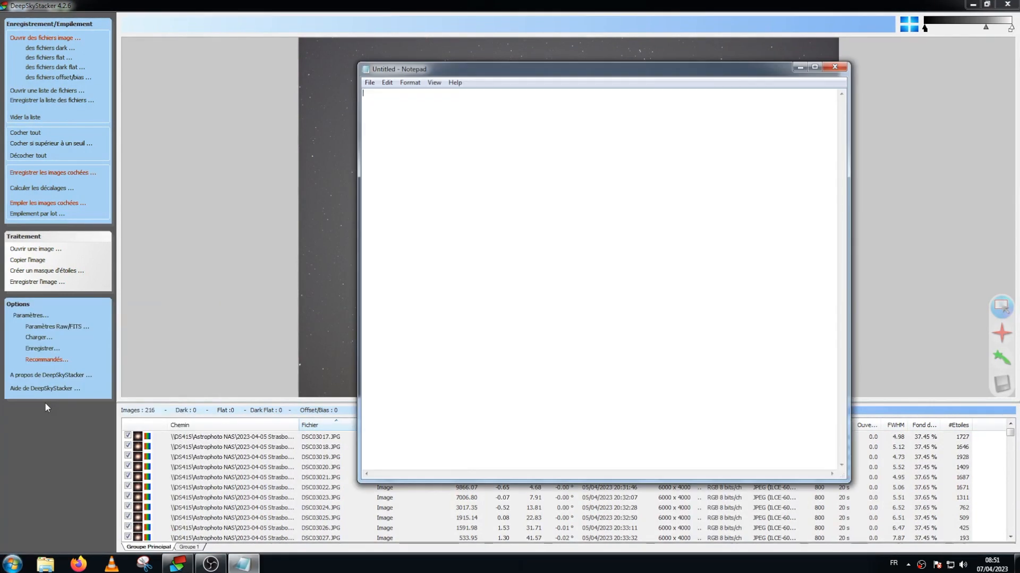
key("ctrl+v")
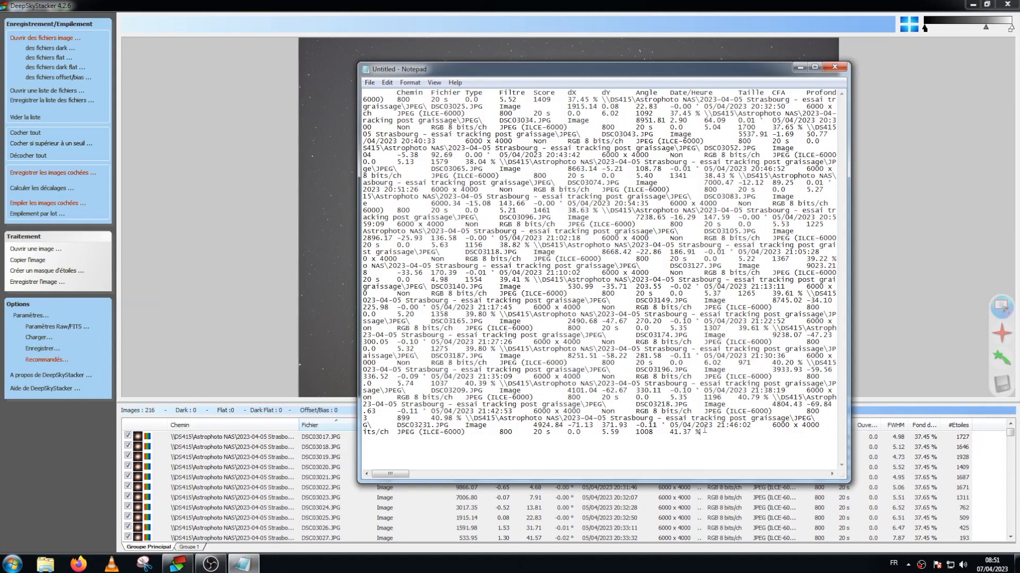
left_click_drag(403, 474, 349, 484)
left_click(369, 83)
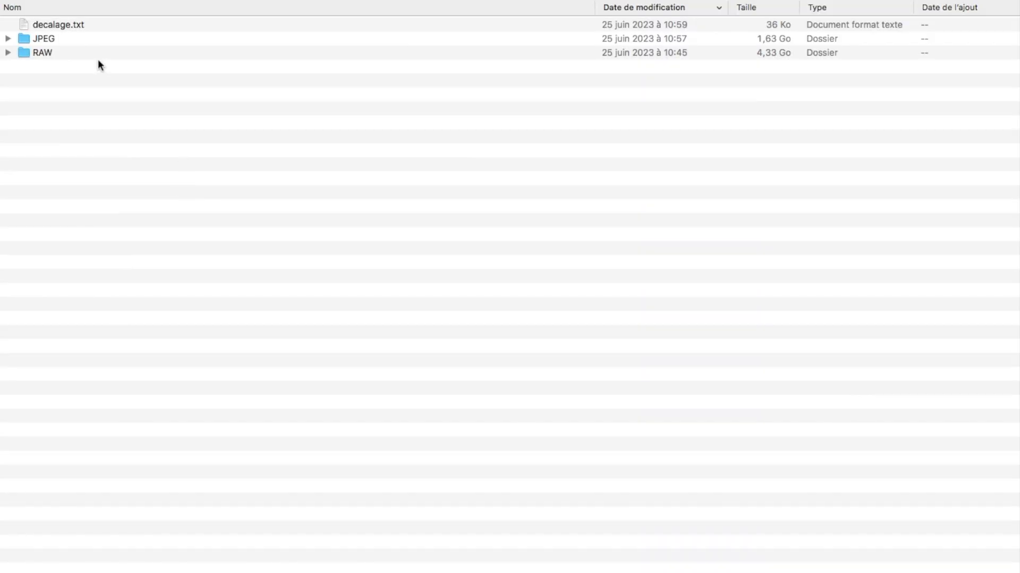
Step: Open decalage.txt from the file browser in Microsoft Excel
left_click(68, 24)
right_click(69, 25)
mouse_move(118, 46)
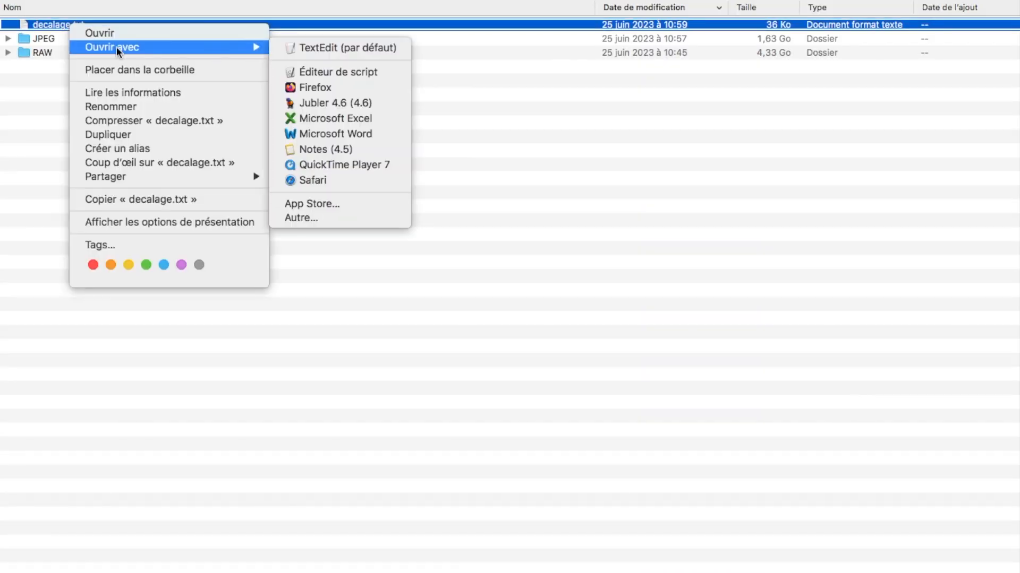
left_click(353, 119)
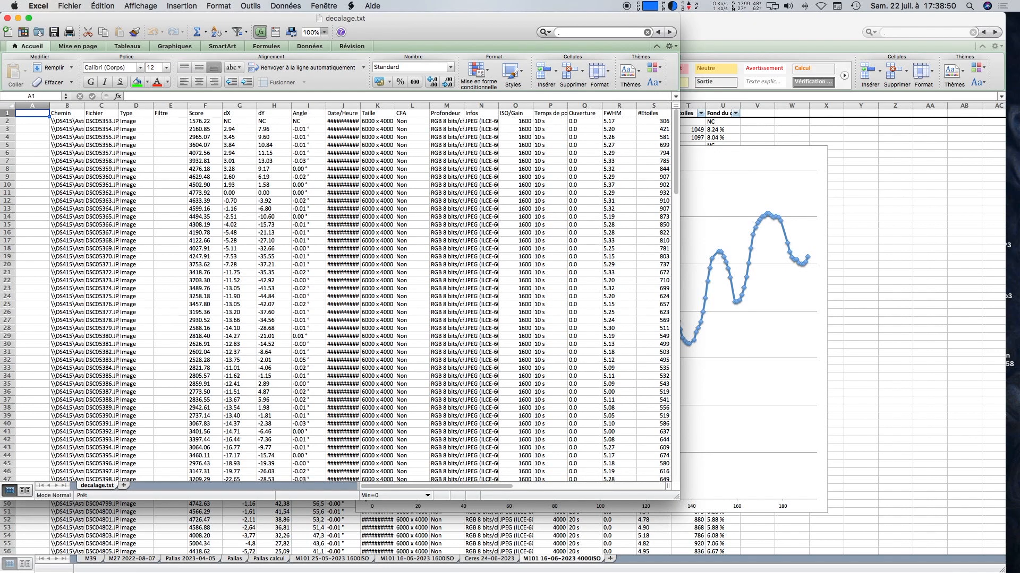
Step: Examine the dX and dY columns and how their first values are written
left_click_drag(71, 102, 563, 103)
left_click(442, 257)
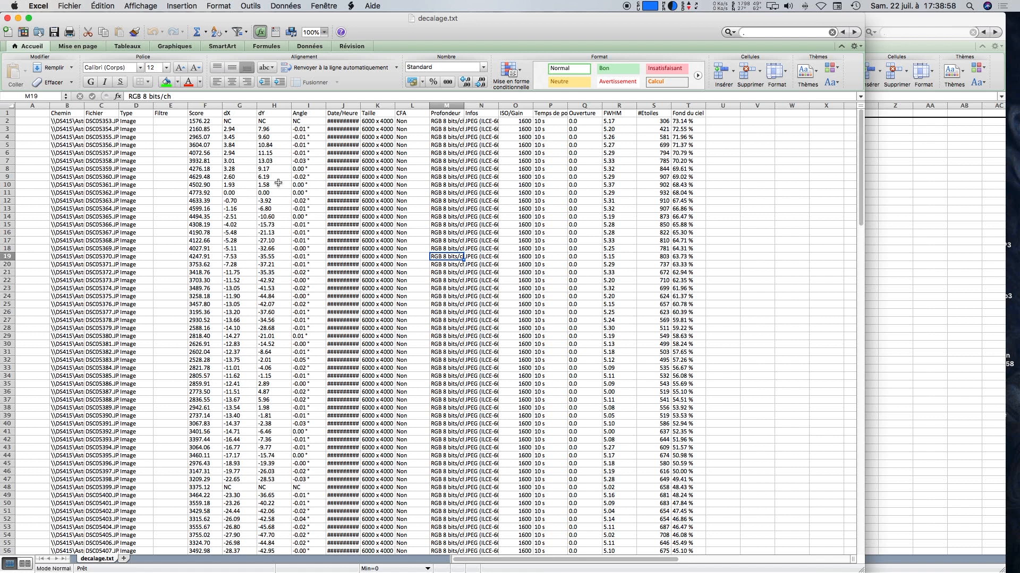
left_click(248, 145)
left_click_drag(236, 103, 264, 104)
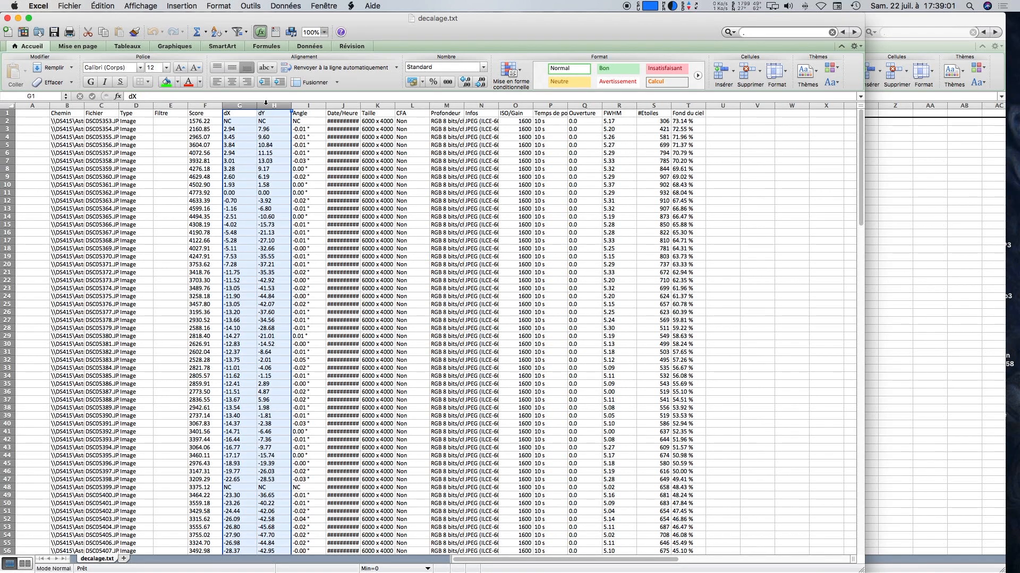
left_click(244, 132)
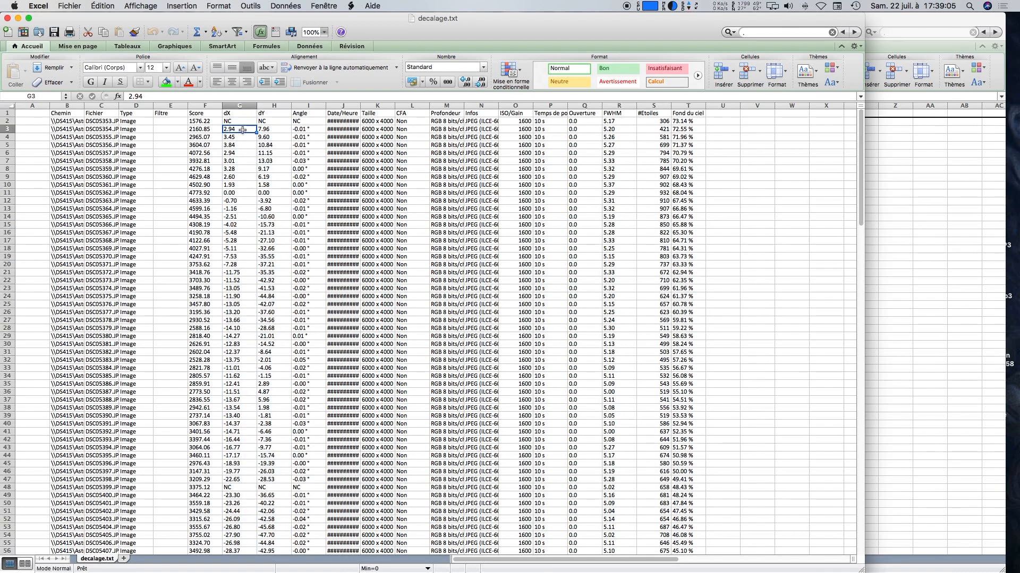
left_click(267, 130)
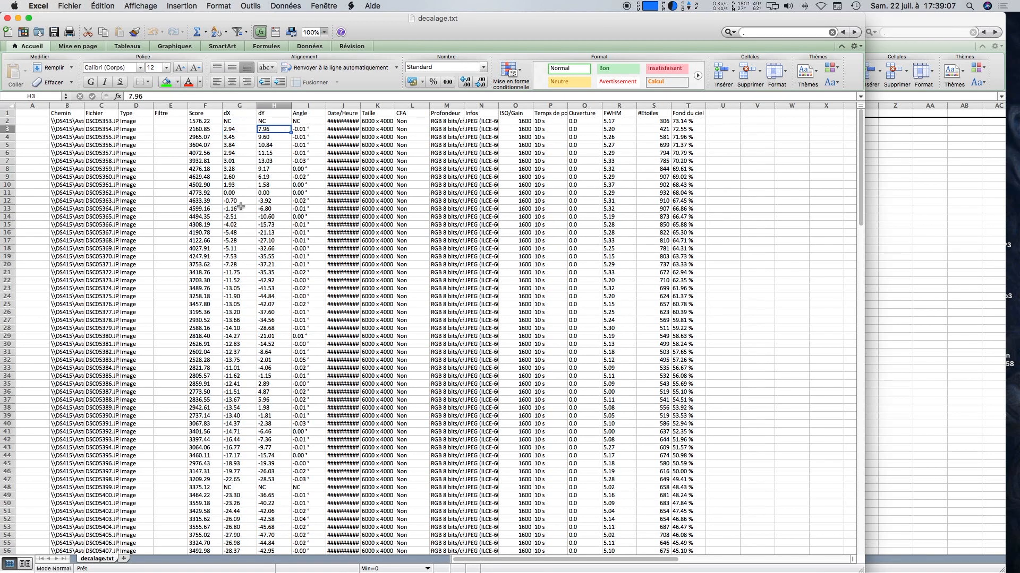
Step: Delete the empty Filtre column and the blank column before Chemin
left_click(173, 106)
right_click(173, 105)
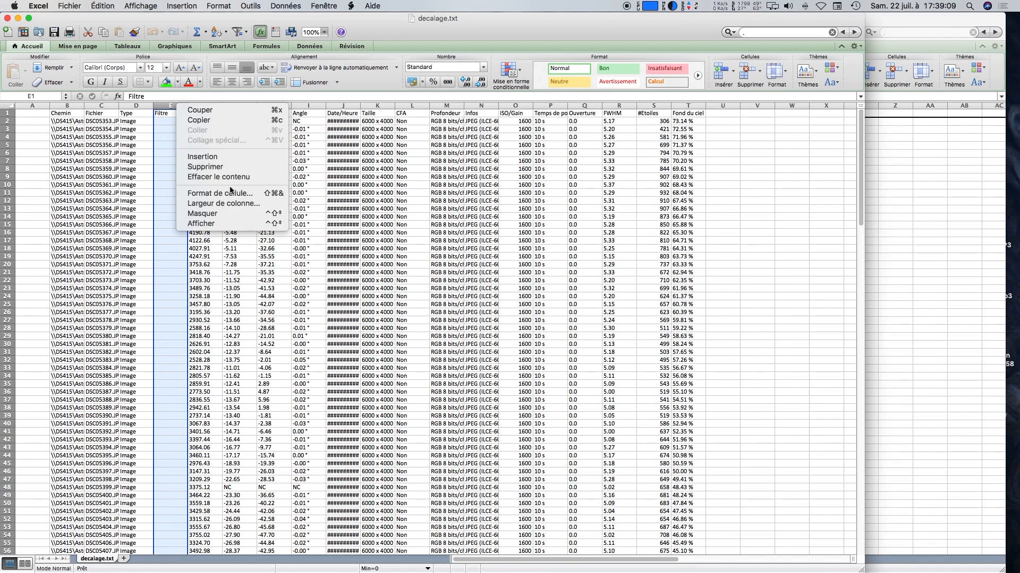
left_click(212, 167)
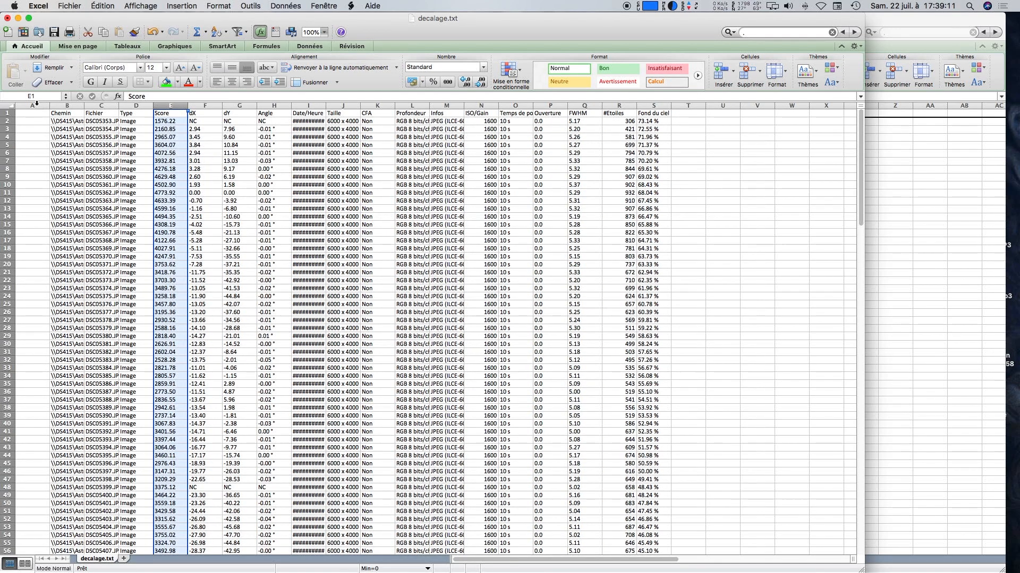
right_click(36, 104)
left_click(115, 172)
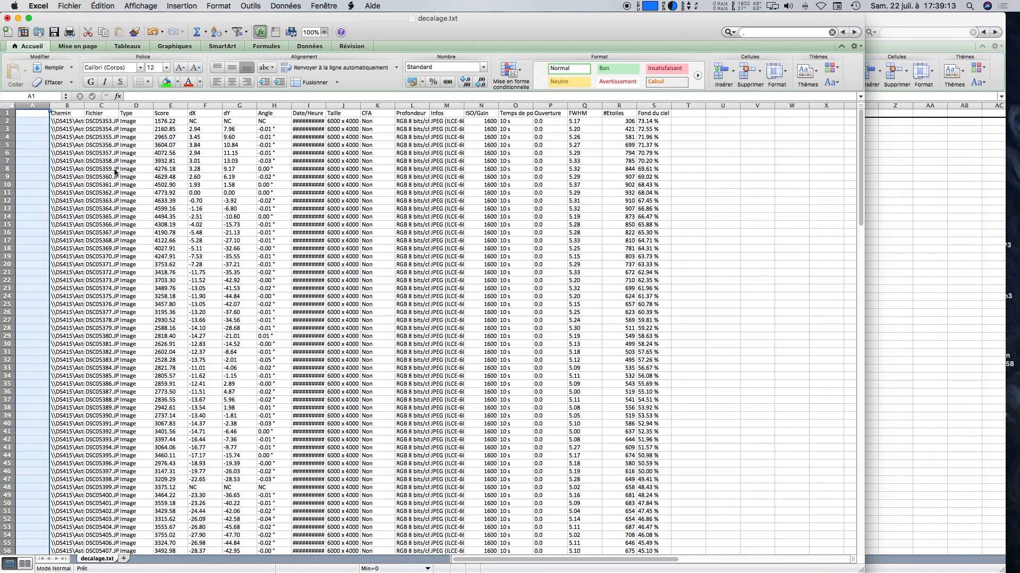
Step: Format the header row with bold text, a bottom border and column filters
left_click(7, 113)
left_click(96, 82)
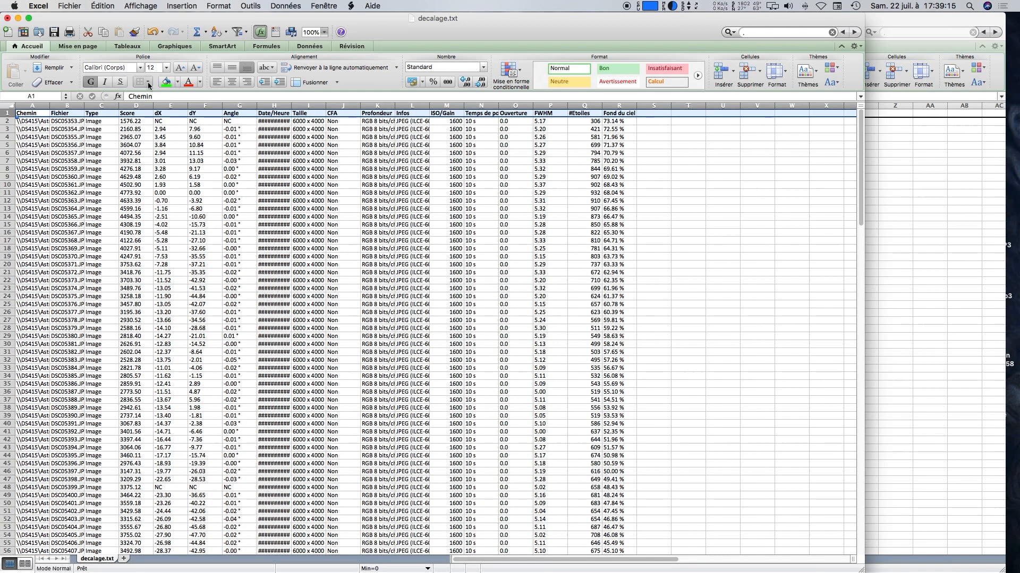
left_click(148, 82)
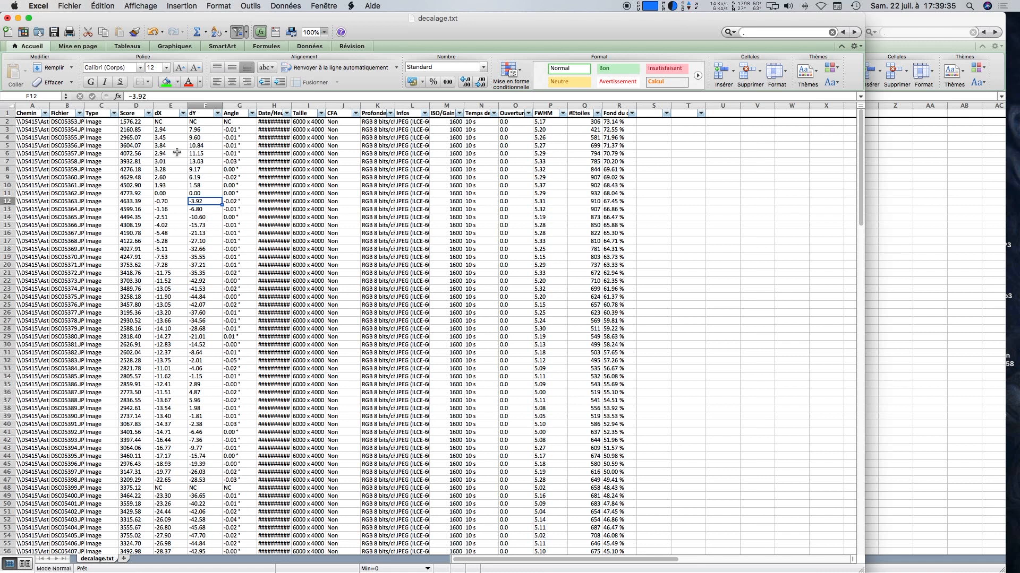
Step: Replace every decimal point with a comma in the dX and dY columns
left_click_drag(175, 131, 205, 106)
left_click(199, 193)
key("super+c")
key("super+f")
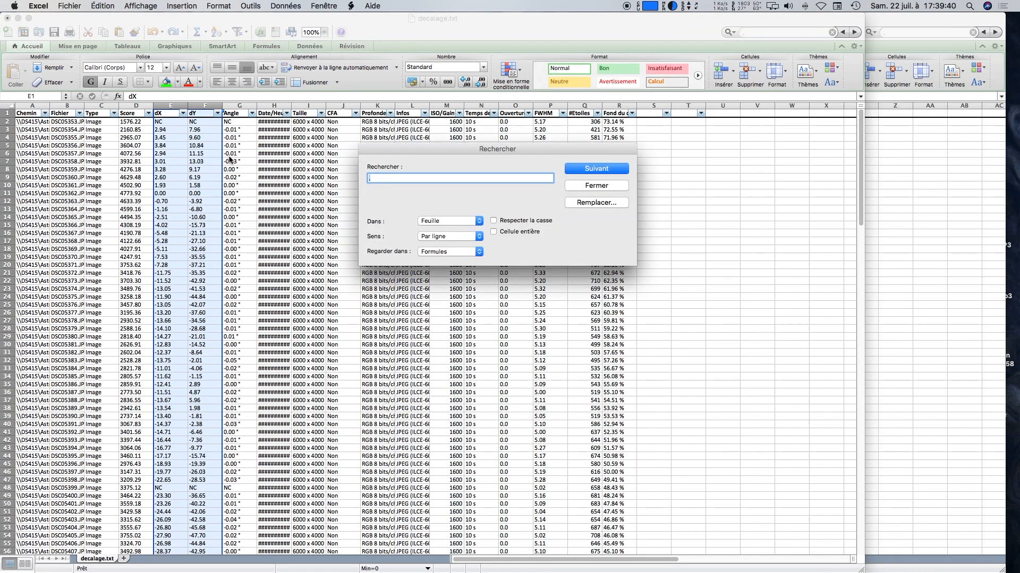
left_click(591, 202)
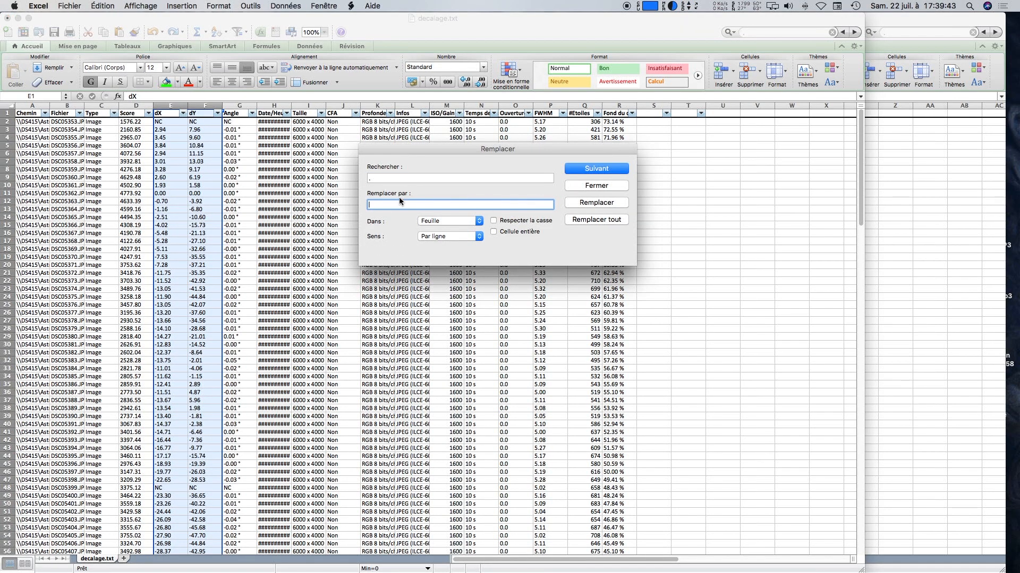
left_click(608, 218)
left_click(598, 313)
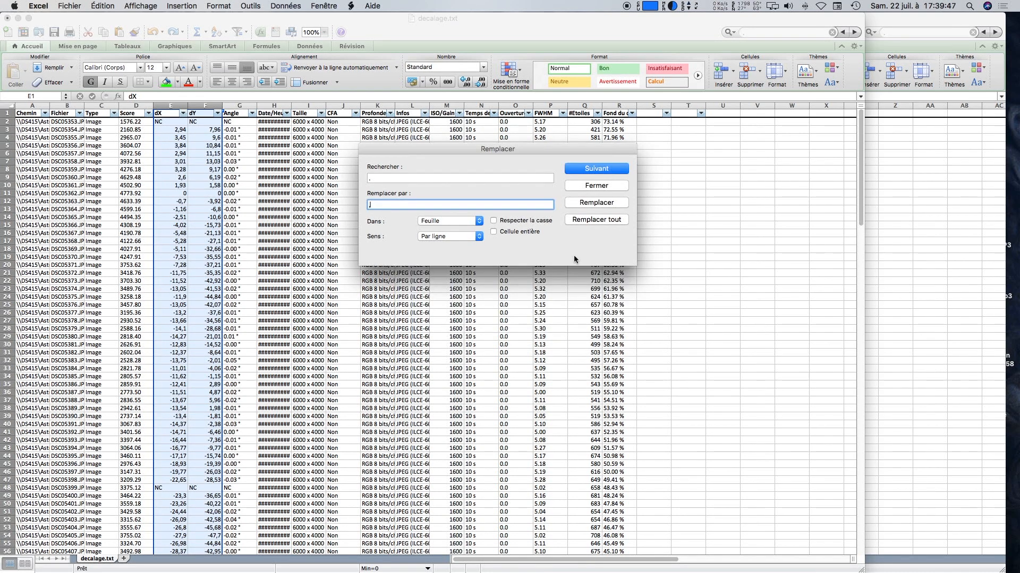
left_click(597, 185)
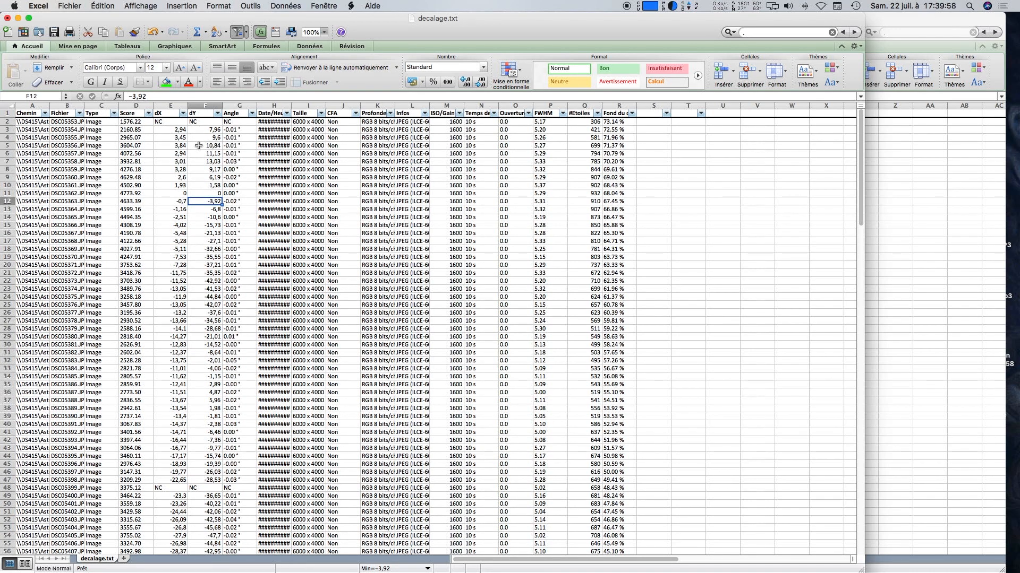
Step: Insert a column between dY and Angle and give it the header "décalage"
right_click(238, 104)
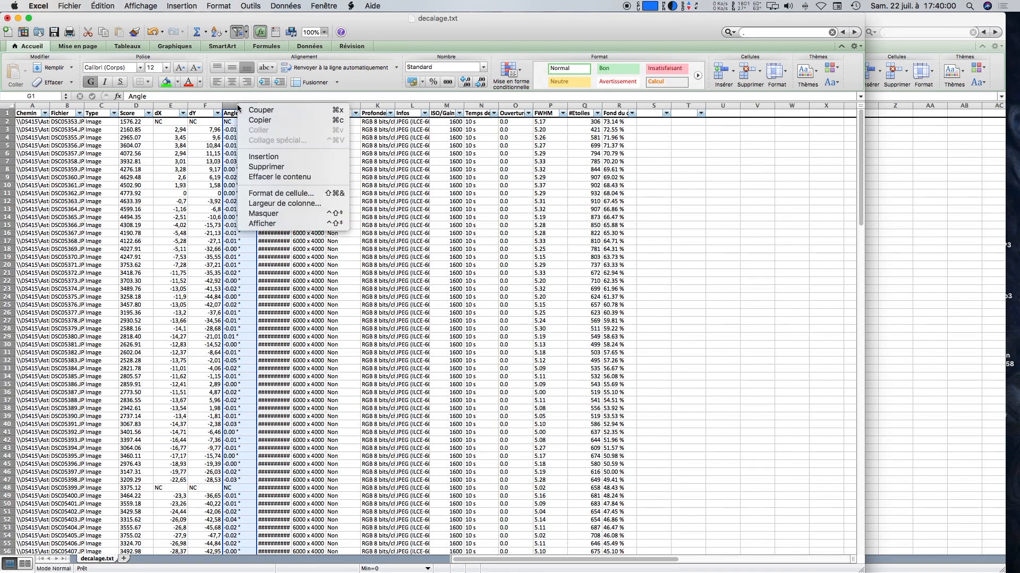
left_click(250, 123)
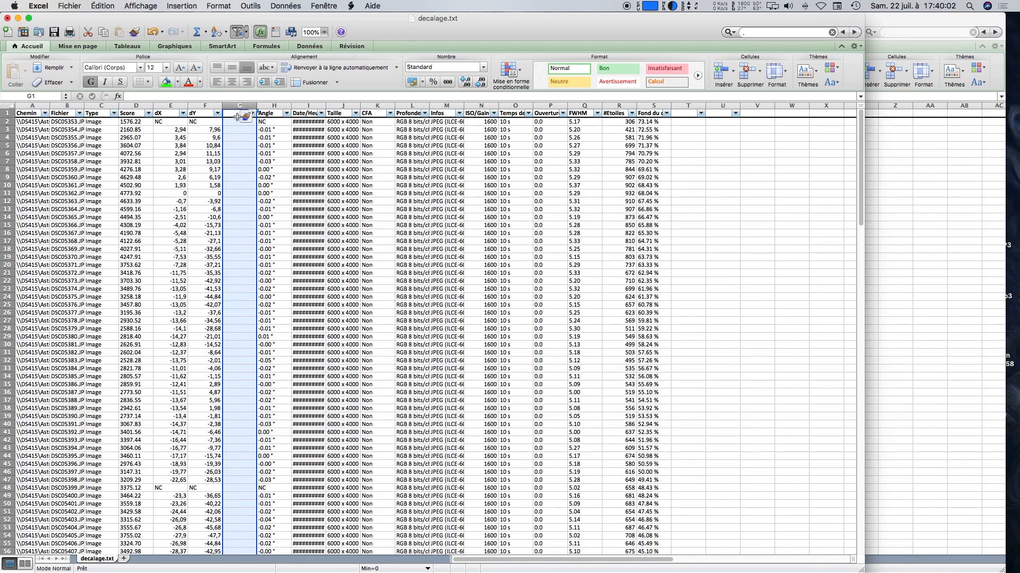
left_click(234, 113)
type("décalage")
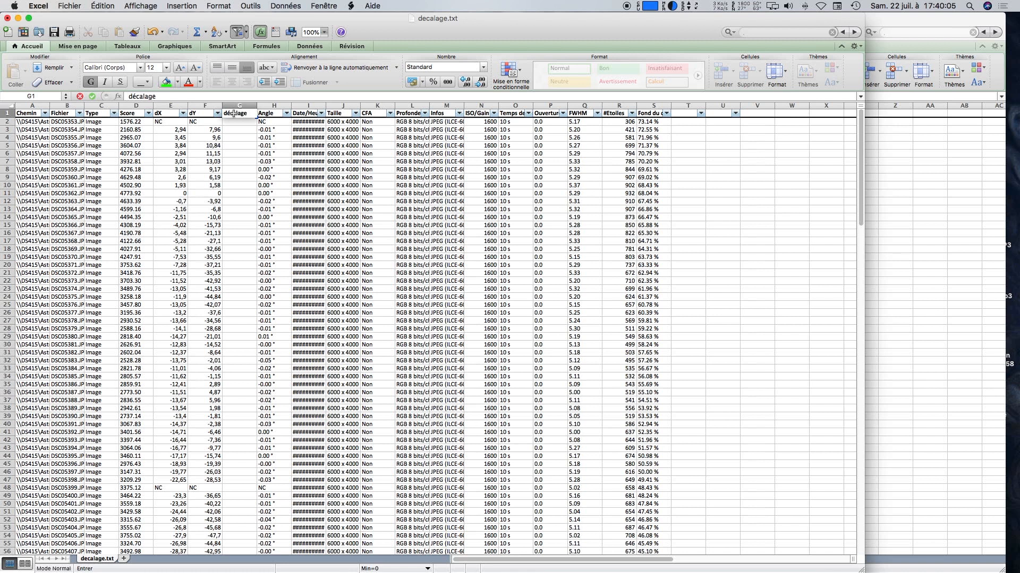
key("Return")
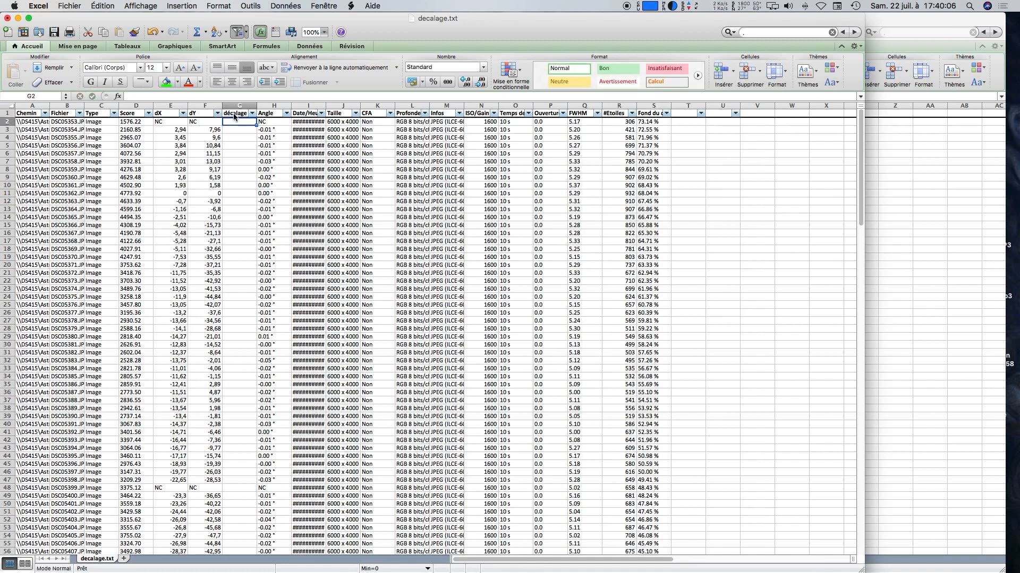
Step: Enter =RACINE(E2^2+F2^2) in G2 and fill the formula down the décalage column
type("=")
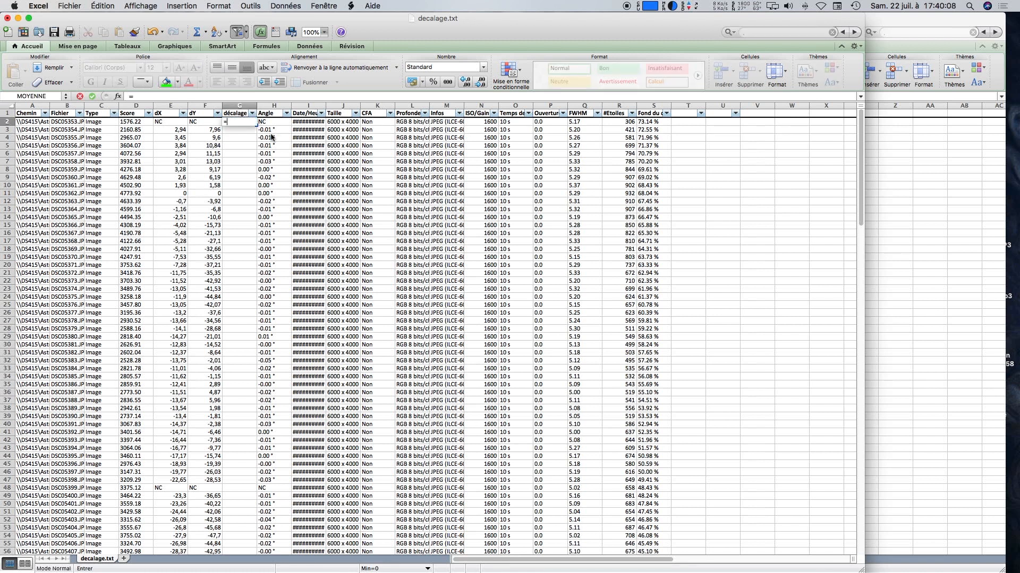
type("racine(")
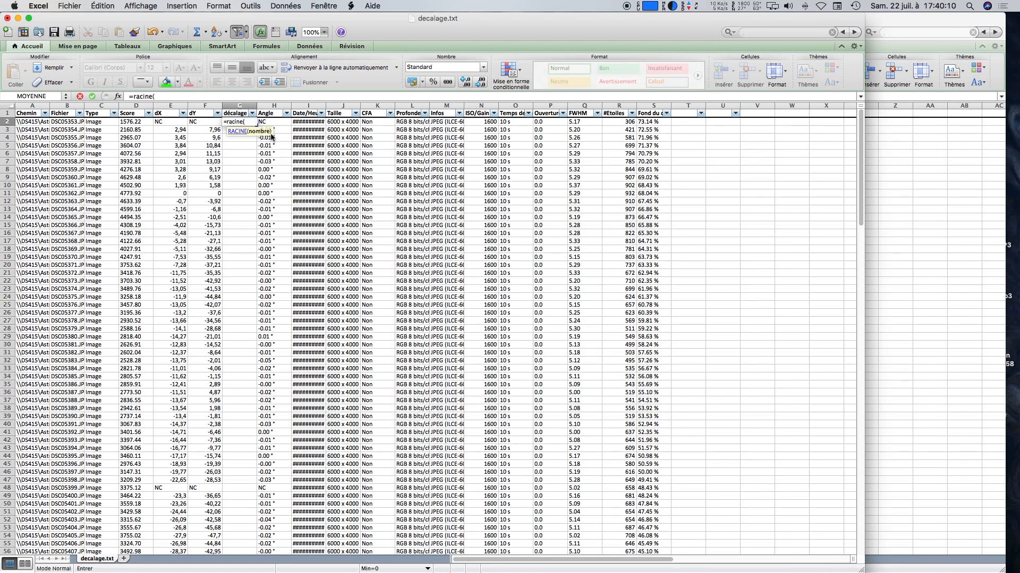
left_click(175, 125)
type("^2+")
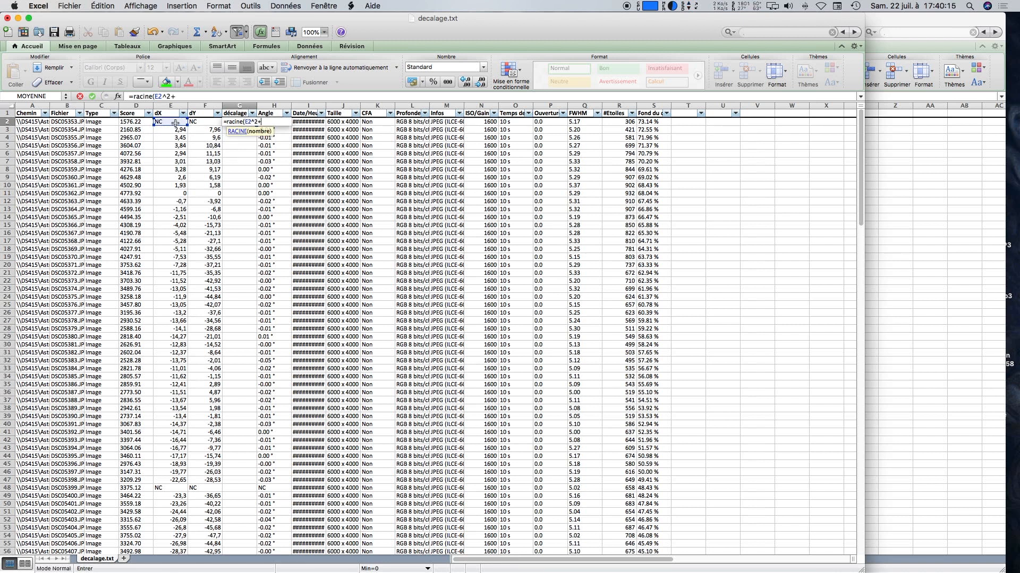
left_click(194, 123)
key("Return")
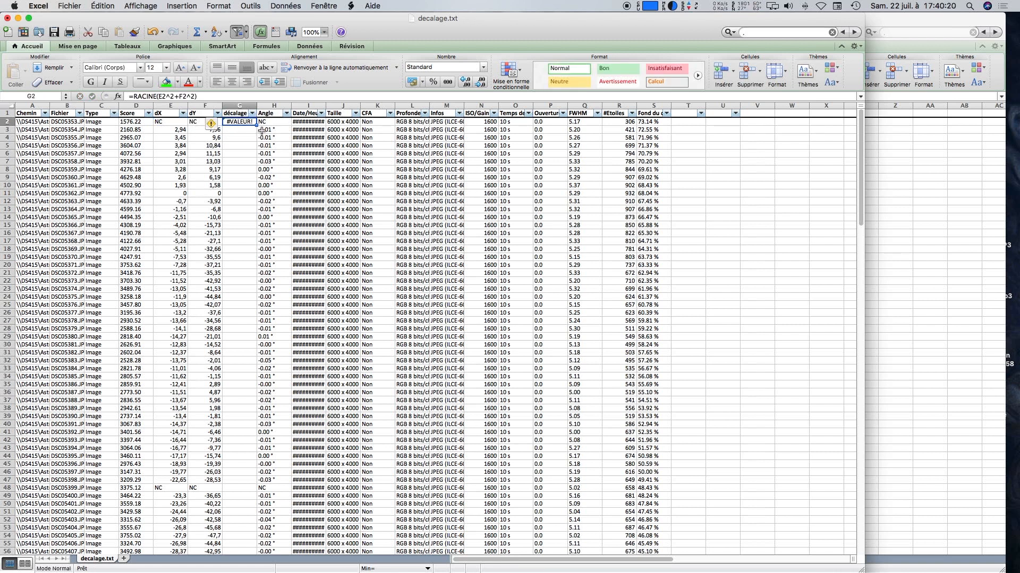
double_click(258, 127)
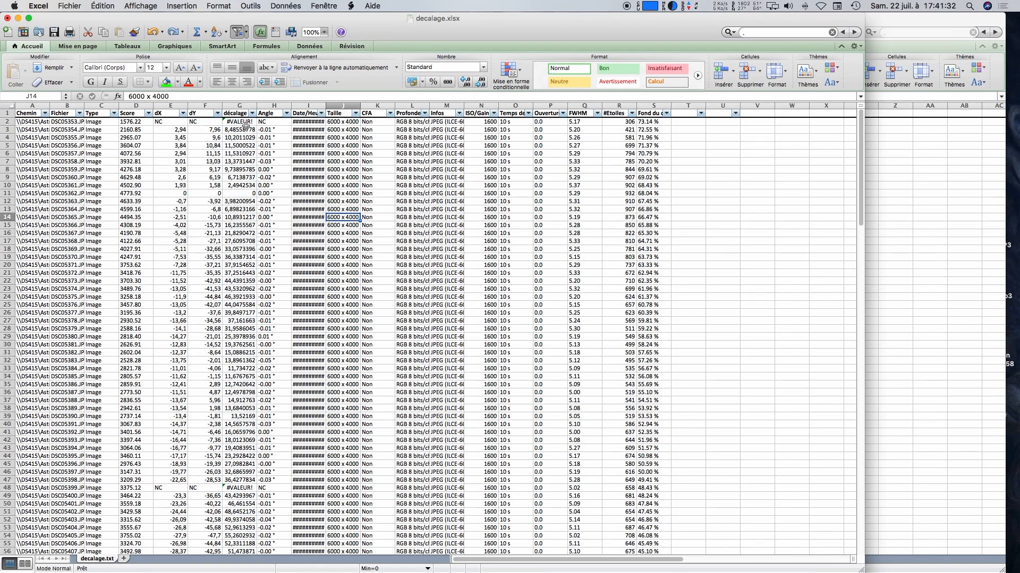
Step: Create a scatter chart with connected markers from the décalage column
left_click(241, 106)
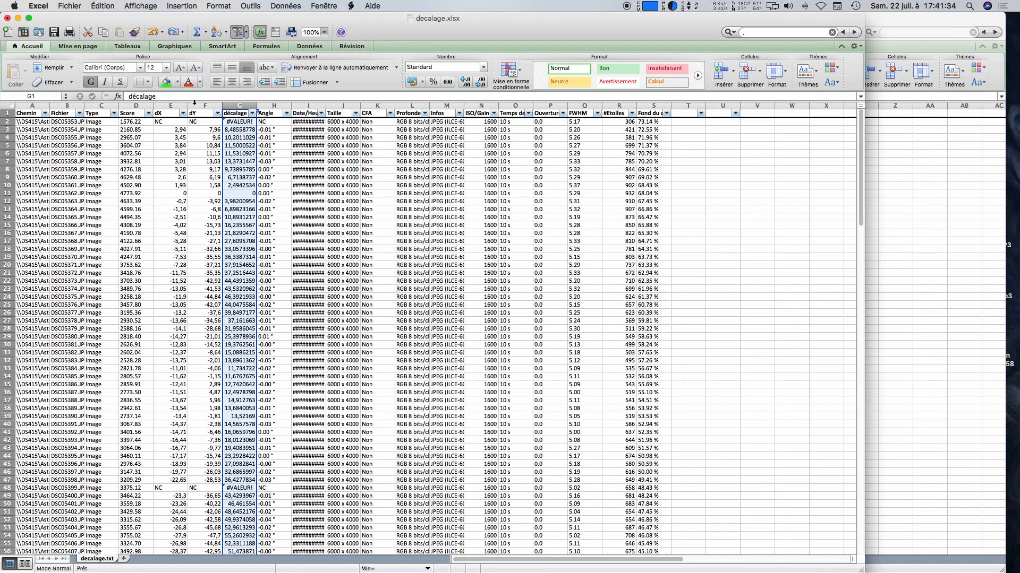
left_click(164, 46)
left_click(162, 82)
left_click(167, 127)
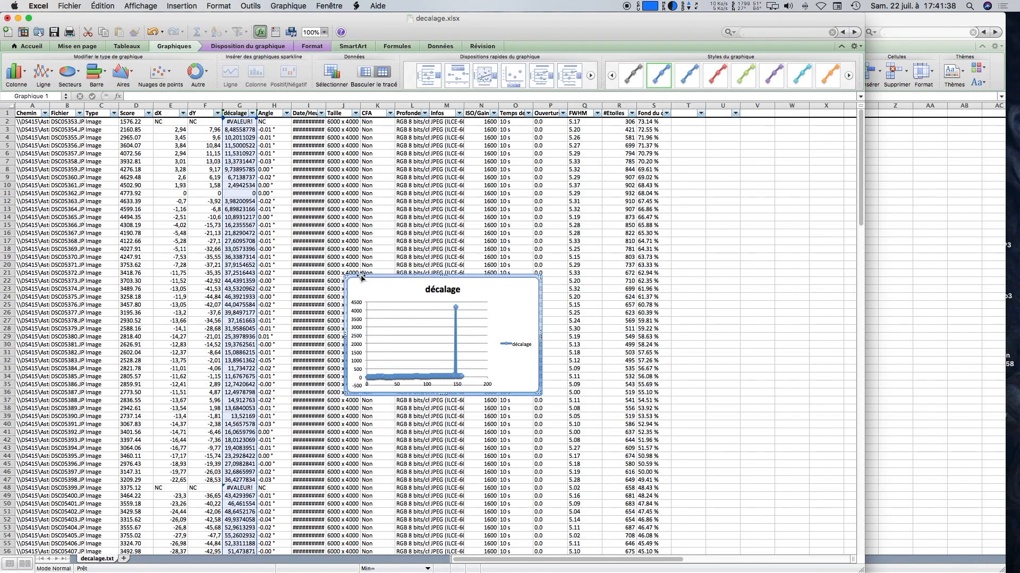
Step: Remove the chart's legend and enlarge the chart to span about columns I to W, down to around row 55
left_click_drag(344, 275, 290, 119)
left_click(525, 266)
key("Delete")
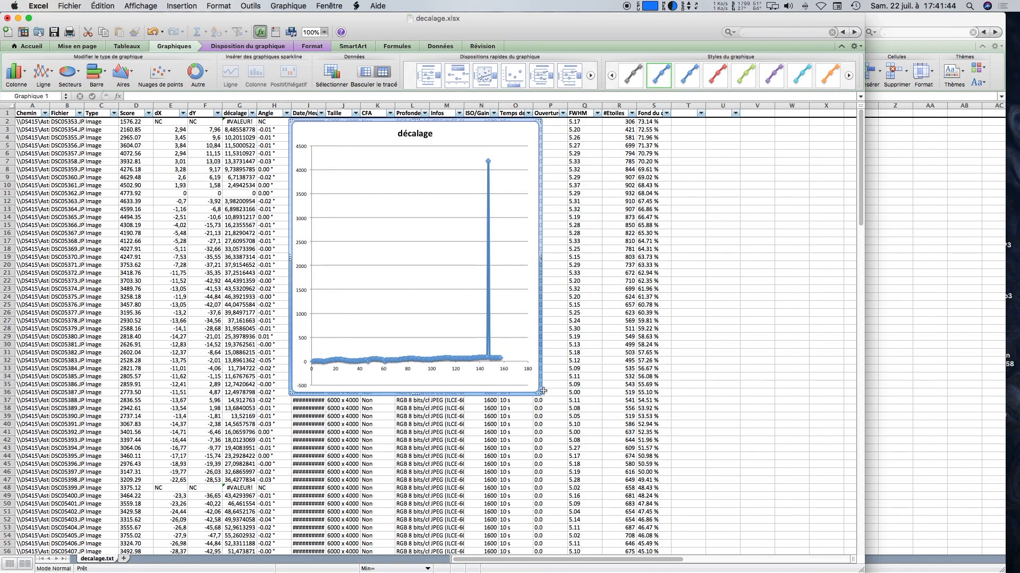
left_click_drag(540, 394, 823, 548)
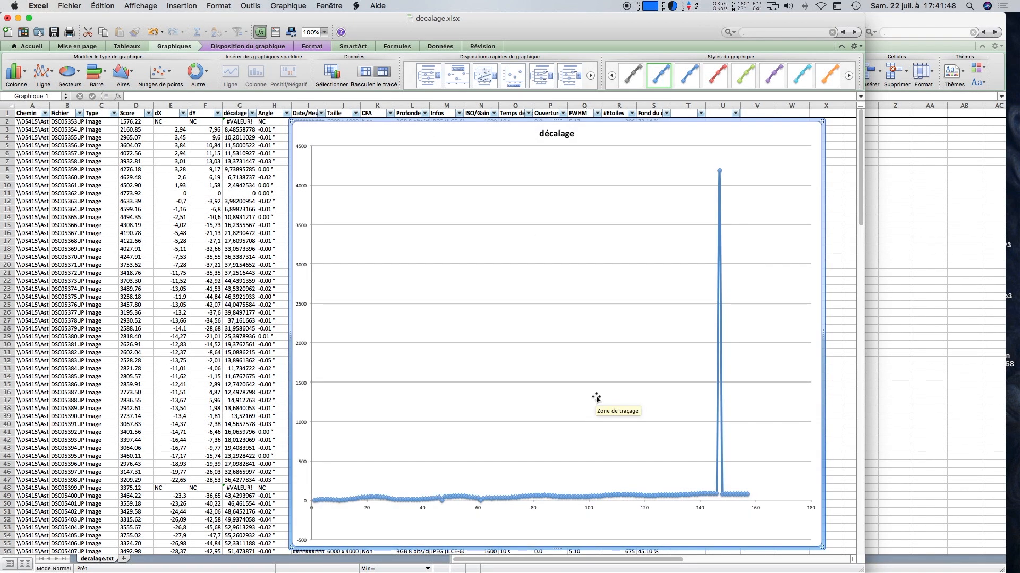
scroll(261, 429, "down", 1)
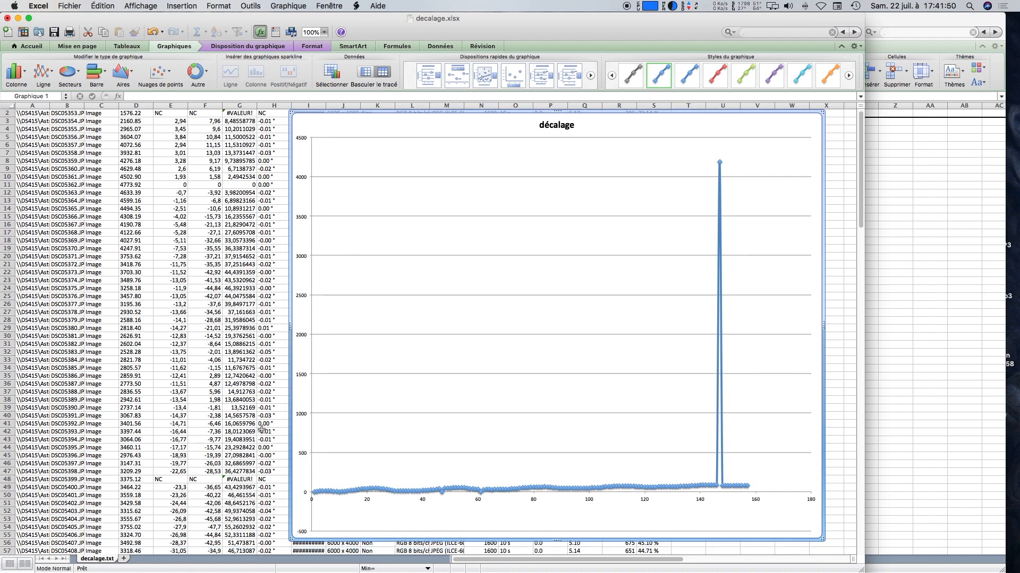
Step: Find the outlier image in row 148 and replace its dX value with NC
scroll(252, 432, "up", 1)
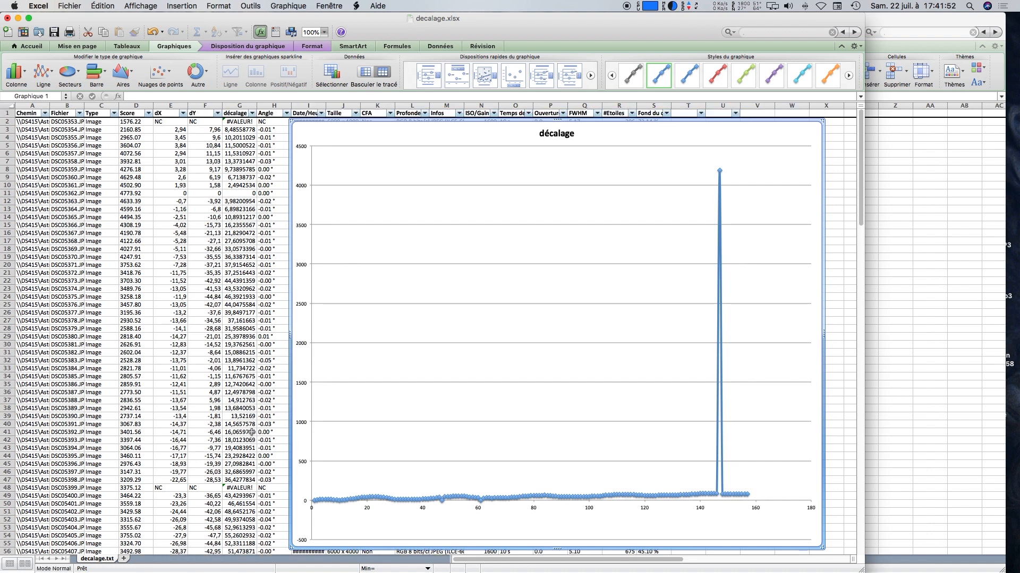
scroll(246, 434, "down", 15)
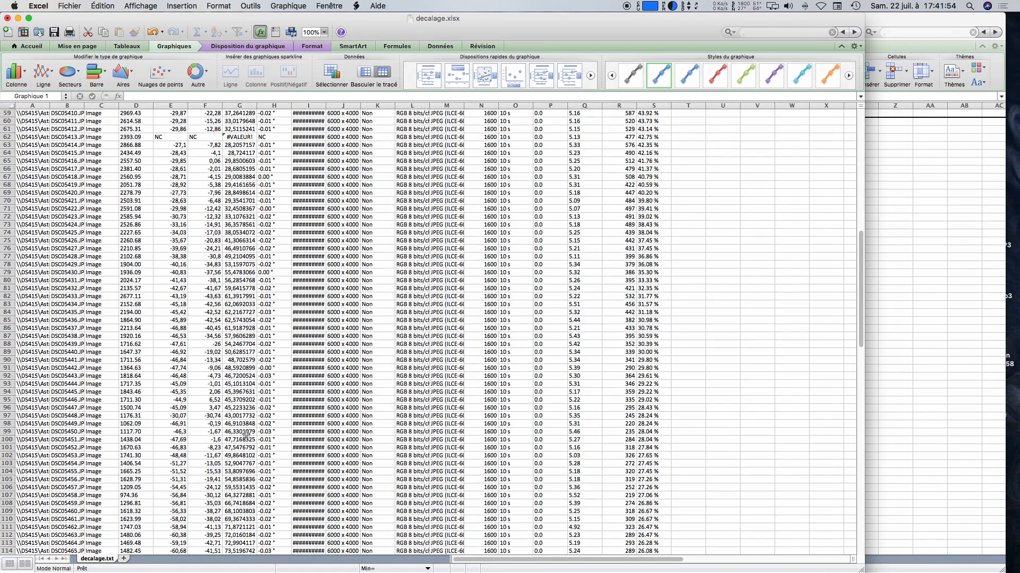
scroll(246, 433, "down", 10)
scroll(246, 433, "down", 2)
left_click(273, 486)
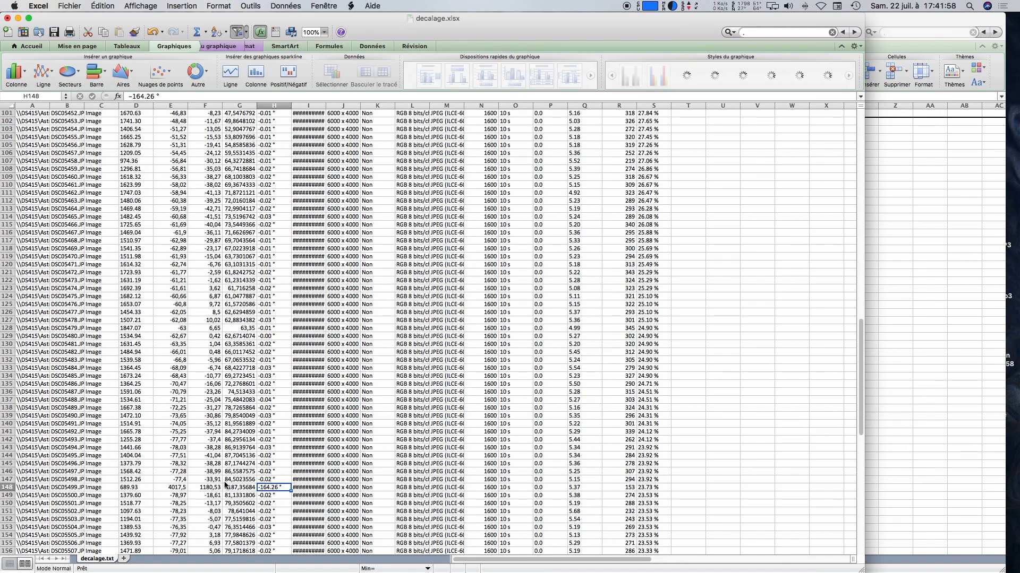
left_click(225, 486)
left_click(210, 487)
left_click(179, 486)
type("NC")
key("Return")
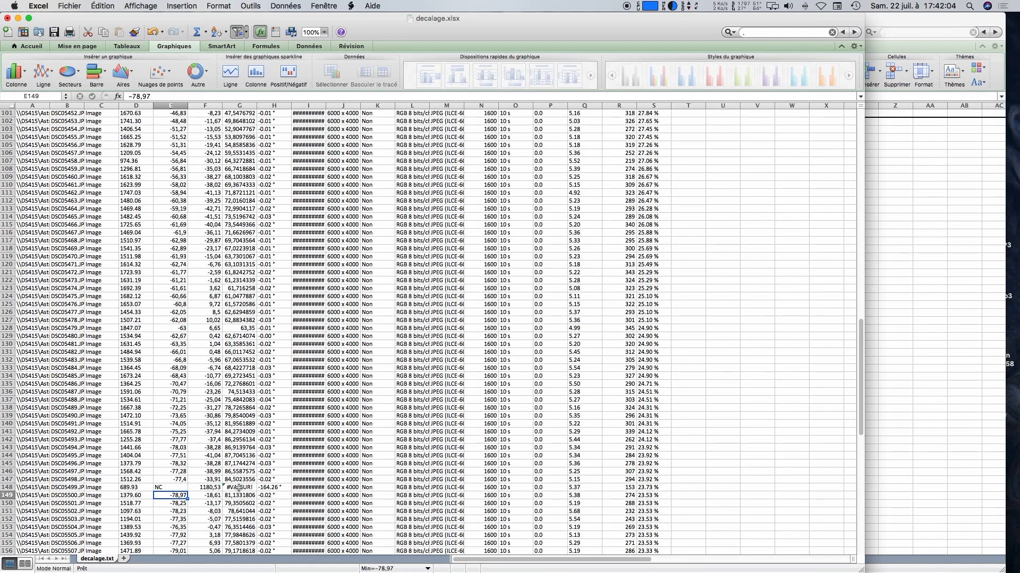
left_click(238, 488)
Step: Change the formula in G2 to =SI(E2="NC";NA();RACINE(E2^2+F2^2))
scroll(250, 478, "up", 5)
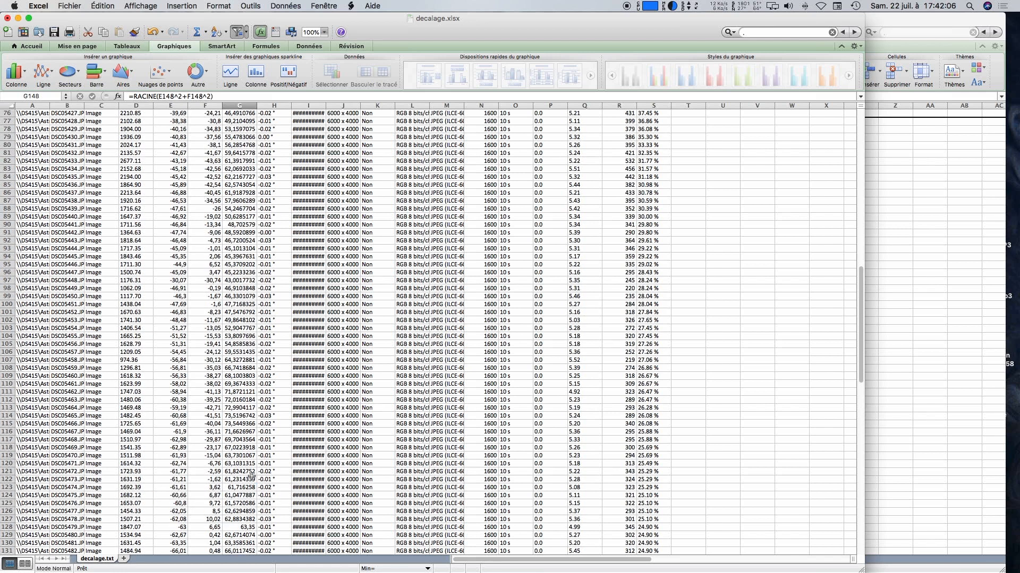
scroll(251, 475, "up", 15)
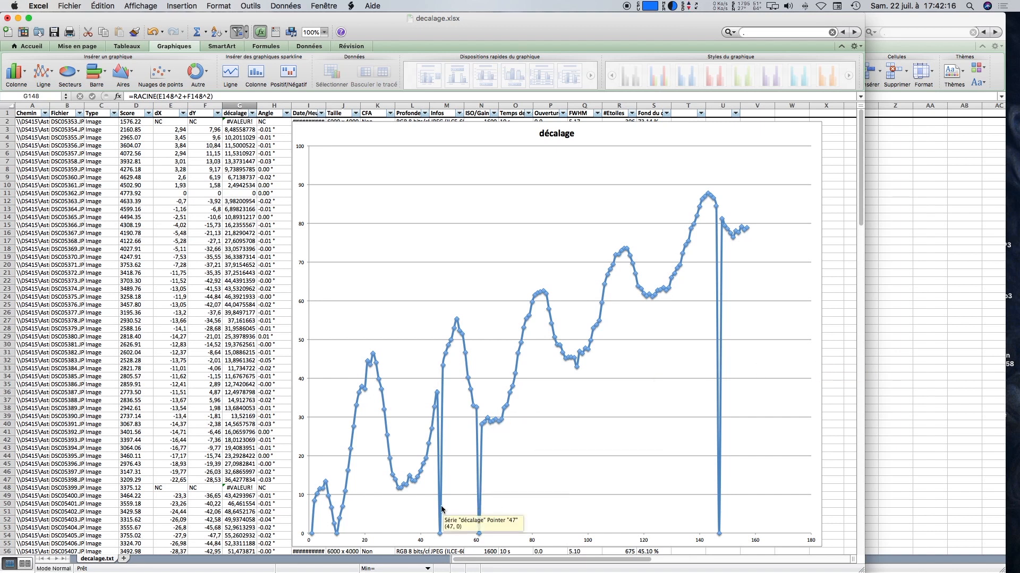
left_click(235, 145)
left_click(235, 130)
left_click(236, 122)
left_click(135, 96)
type("SI(")
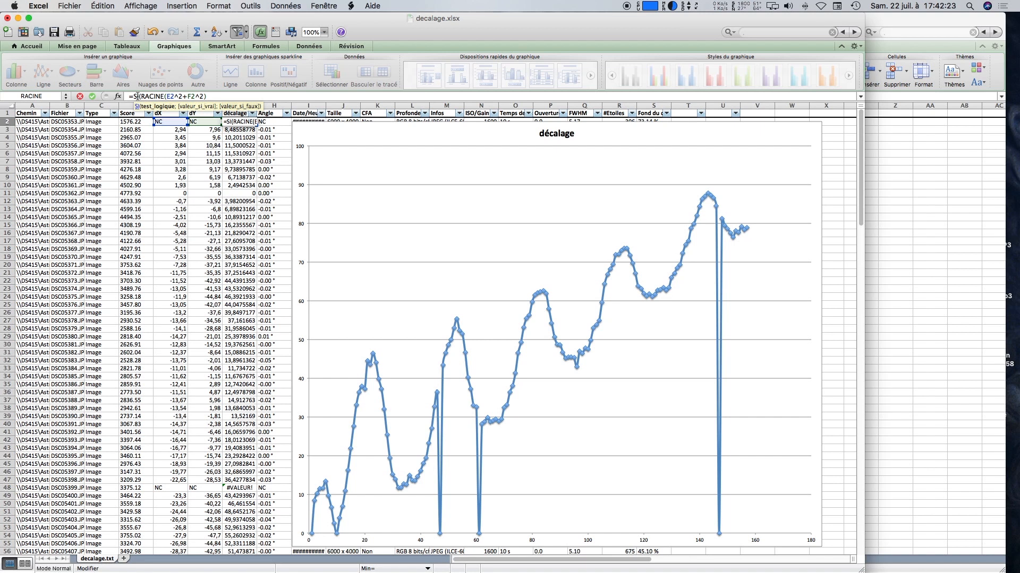
left_click(168, 122)
type("=\"NC")
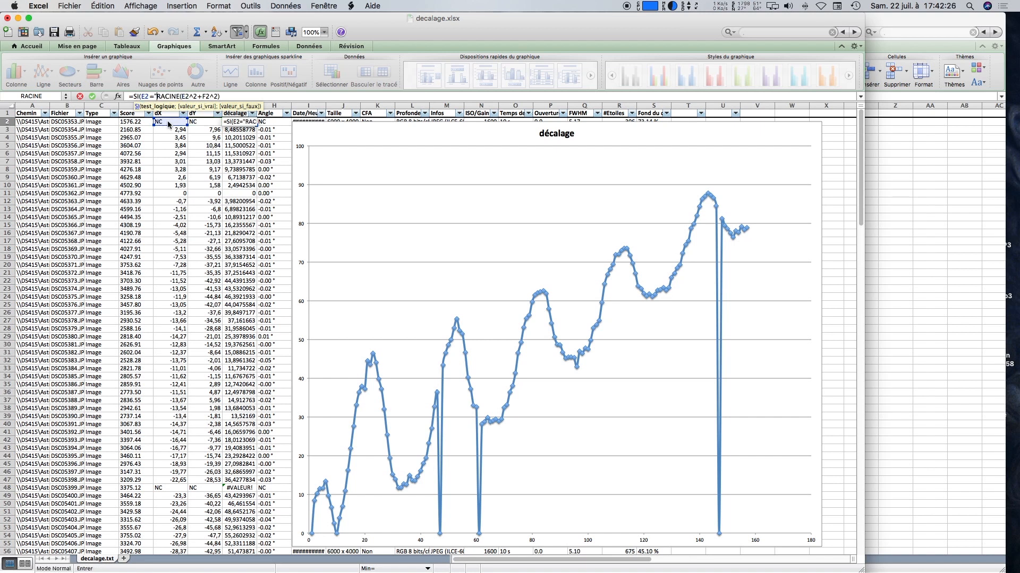
type("\";")
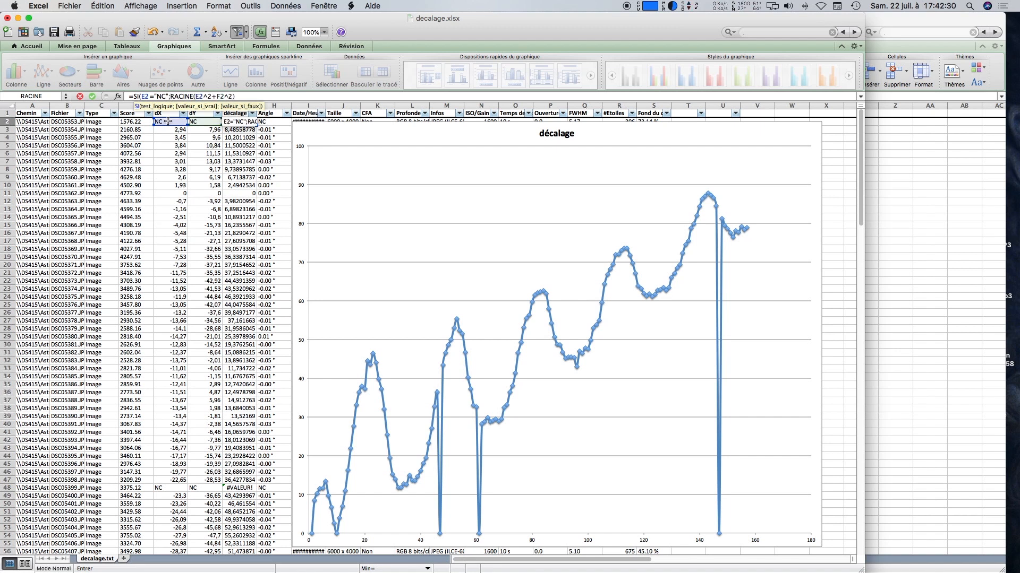
type("na();")
left_click(258, 96)
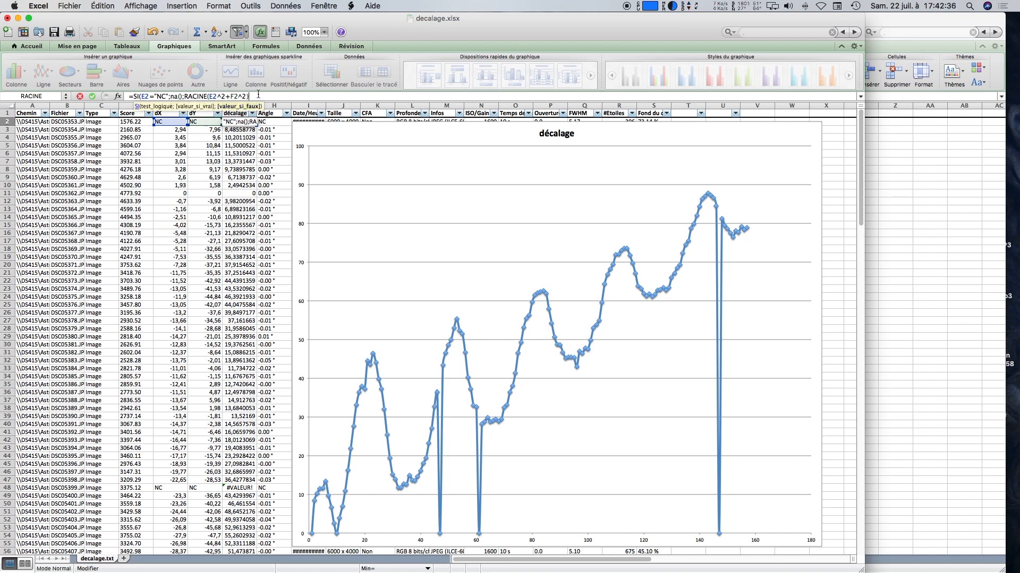
key("Return")
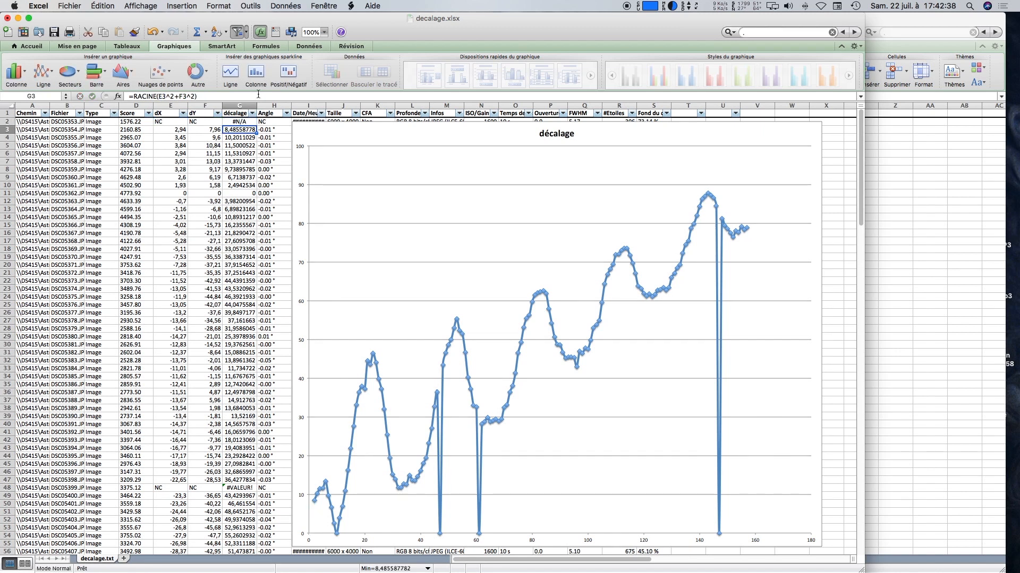
Step: Fill the G2 formula down the décalage column and reduce the column's numbers to one decimal
left_click(247, 125)
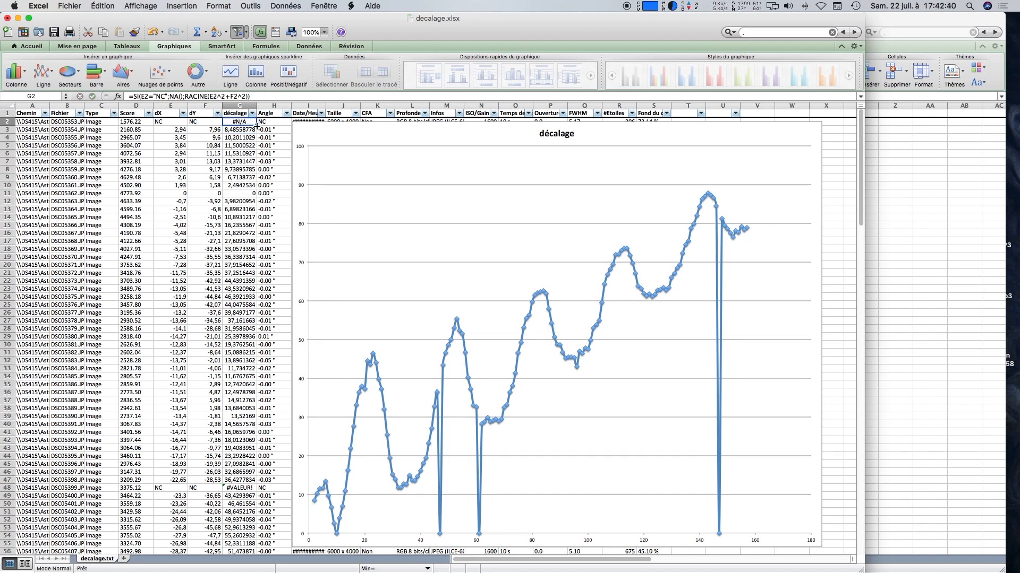
double_click(257, 126)
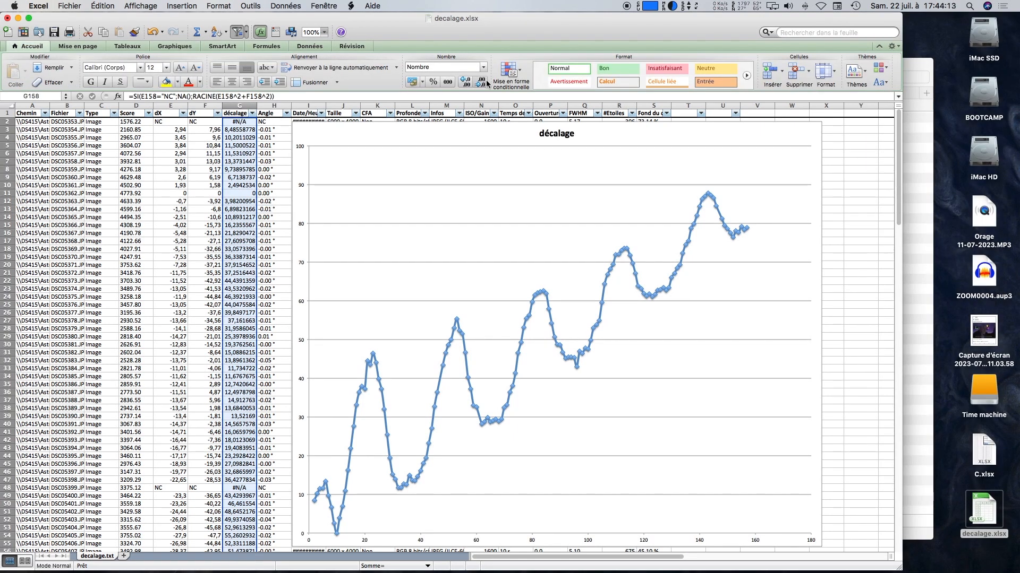
left_click(481, 82)
left_click(481, 82)
left_click(481, 82)
left_click(481, 83)
left_click(481, 82)
Step: Examine the dX and dY offsets in rows 5, 9, 21 and 27, and the décalage in row 21
scroll(298, 257, "up", 15)
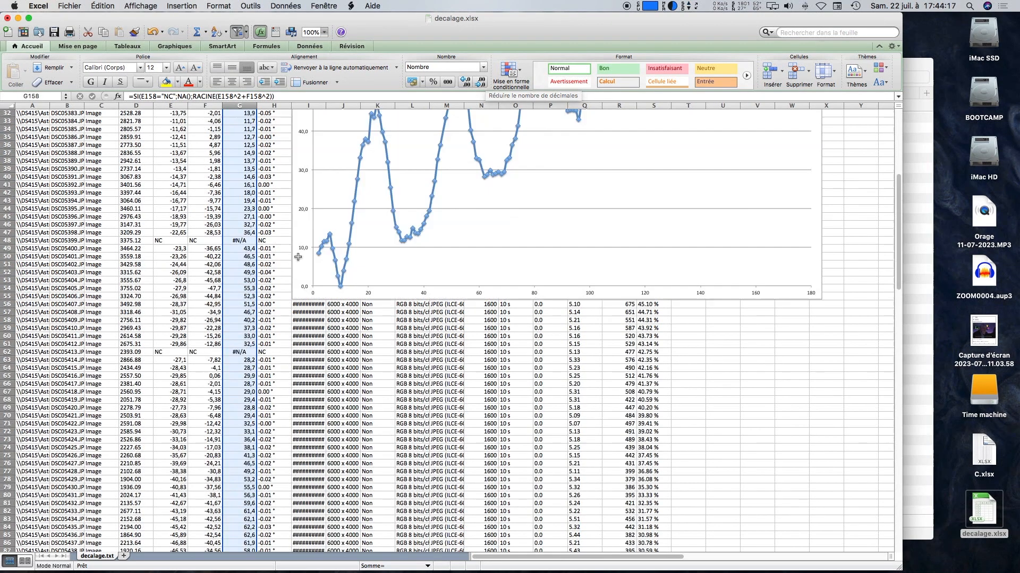
scroll(298, 257, "up", 5)
left_click(274, 177)
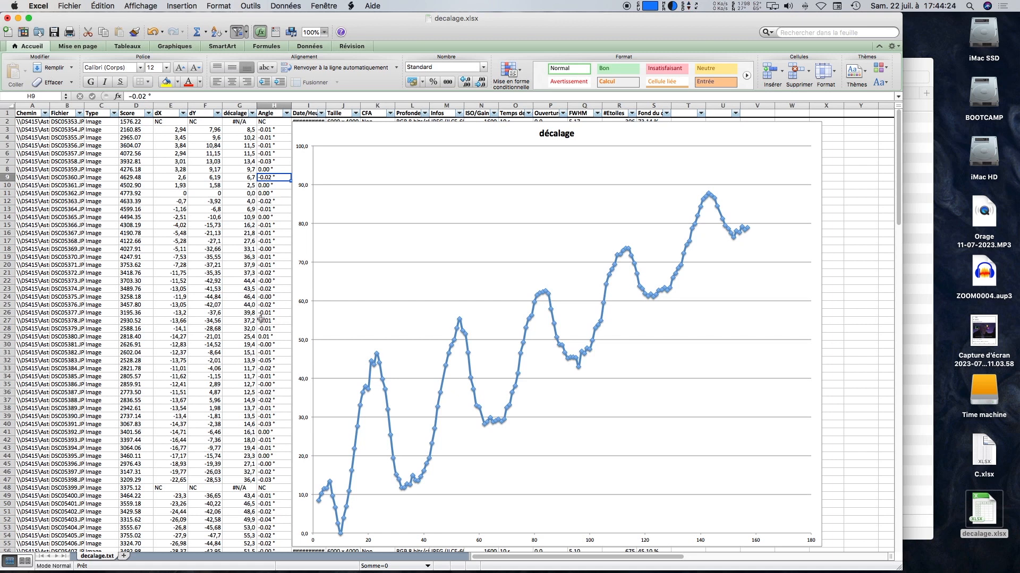
left_click(174, 146)
left_click(204, 146)
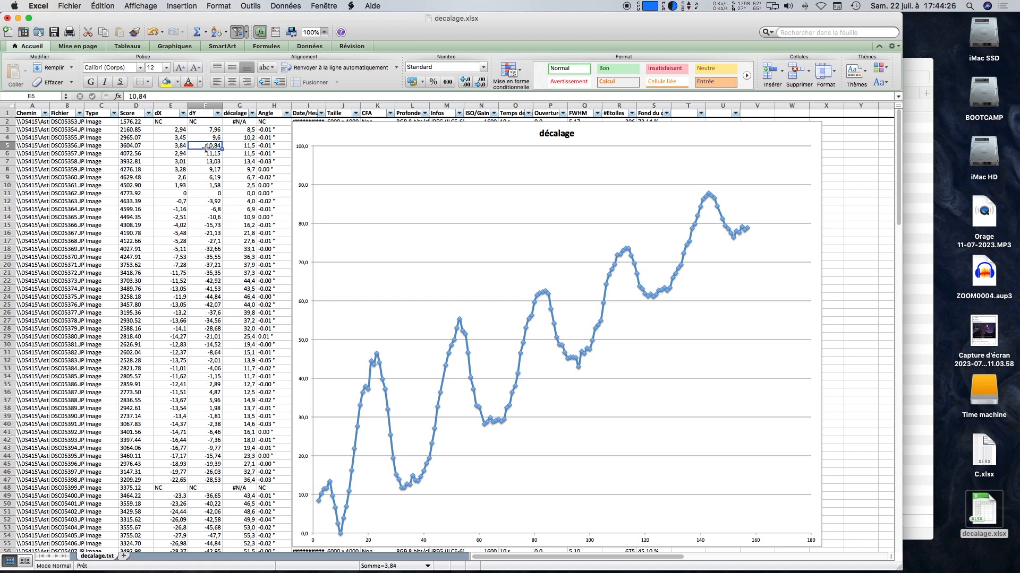
left_click(180, 176)
left_click(207, 177)
left_click(172, 273)
left_click(211, 275)
left_click(178, 321)
left_click(208, 320)
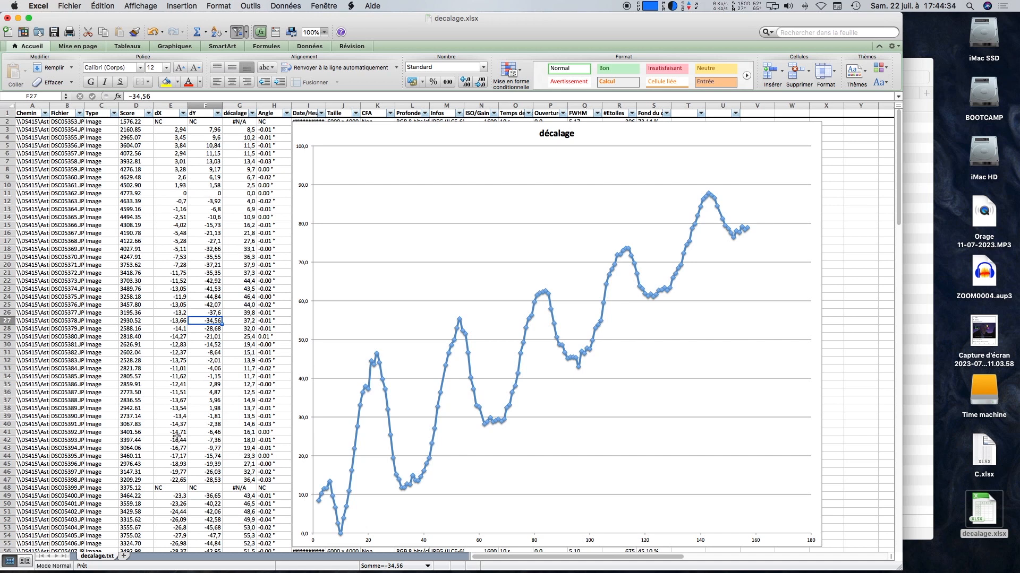
left_click(245, 274)
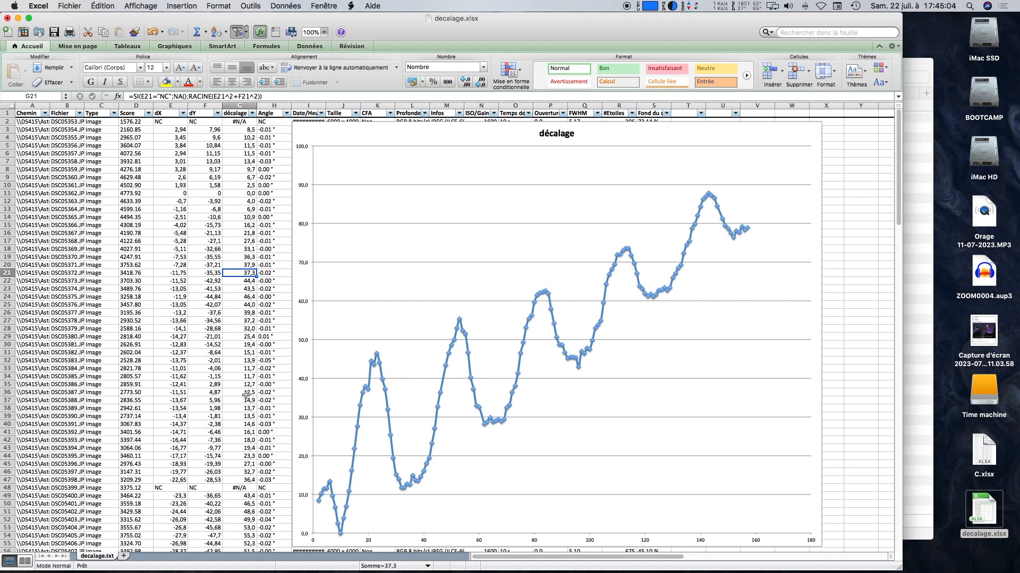
Step: Read the minimum of the dX column by switching the selection's automatic calculation from Somme to Min
left_click(197, 185)
left_click(170, 106)
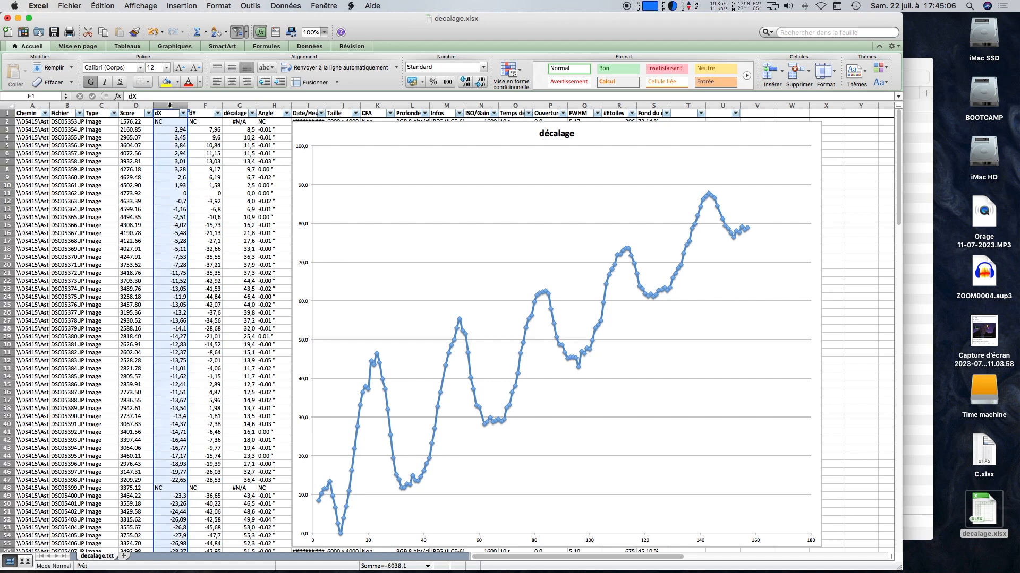
left_click(405, 567)
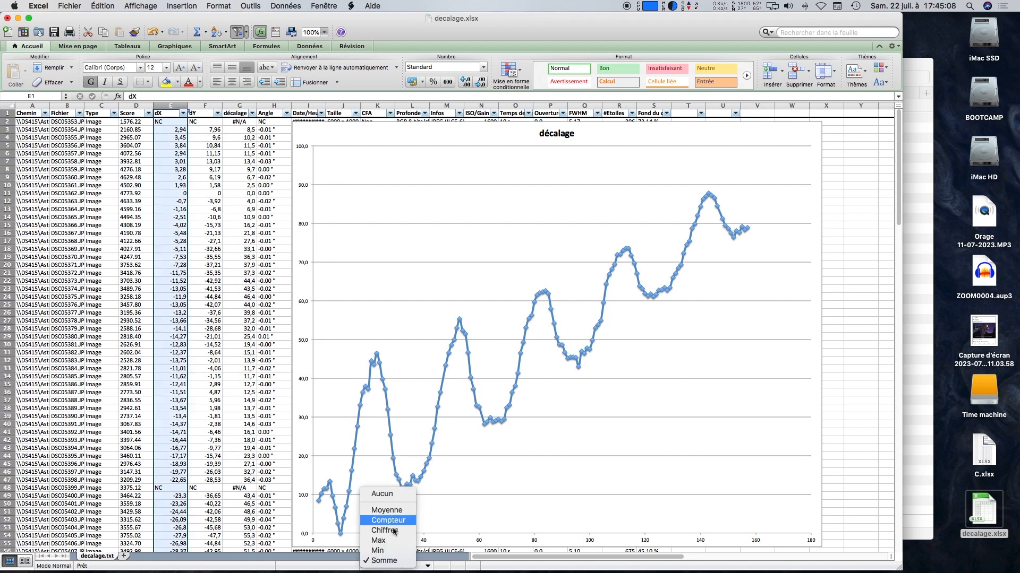
left_click(390, 551)
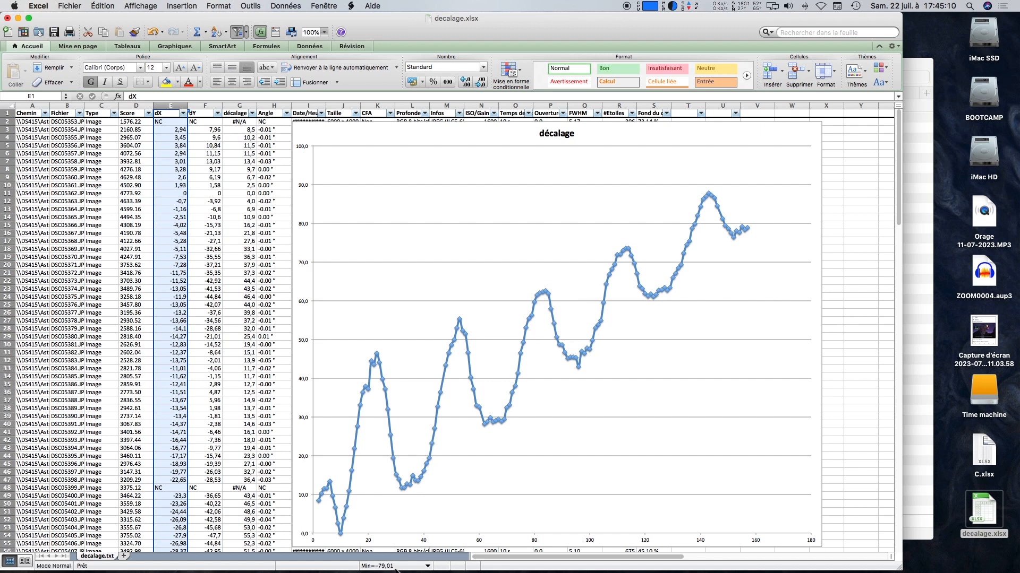
Step: Replace the squared E2 term in the G2 formula with (E2+79,01)^2
left_click(239, 105)
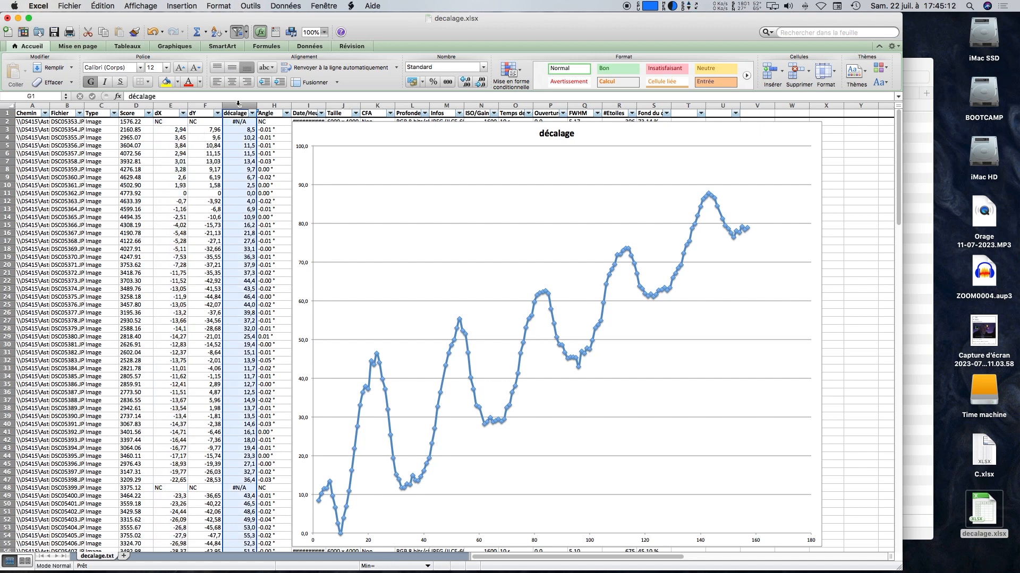
left_click(247, 121)
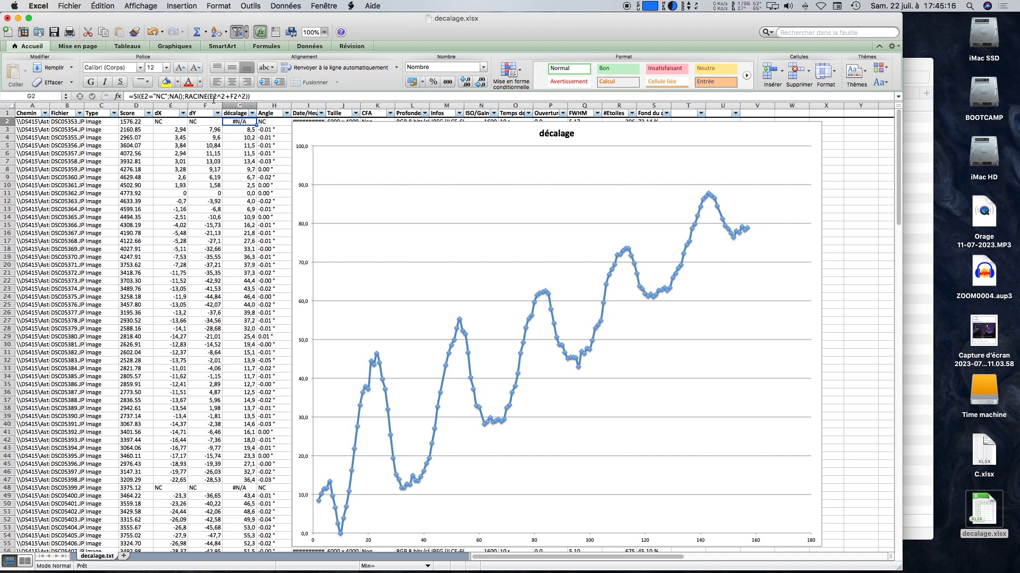
left_click(212, 96)
type("(")
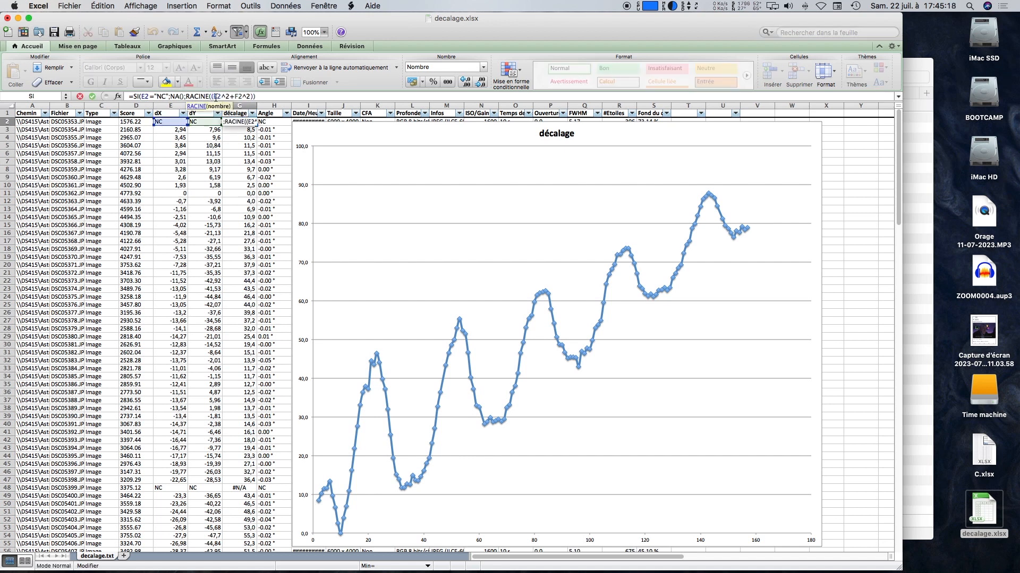
left_click(222, 96)
type(")")
type("79,01")
key("Return")
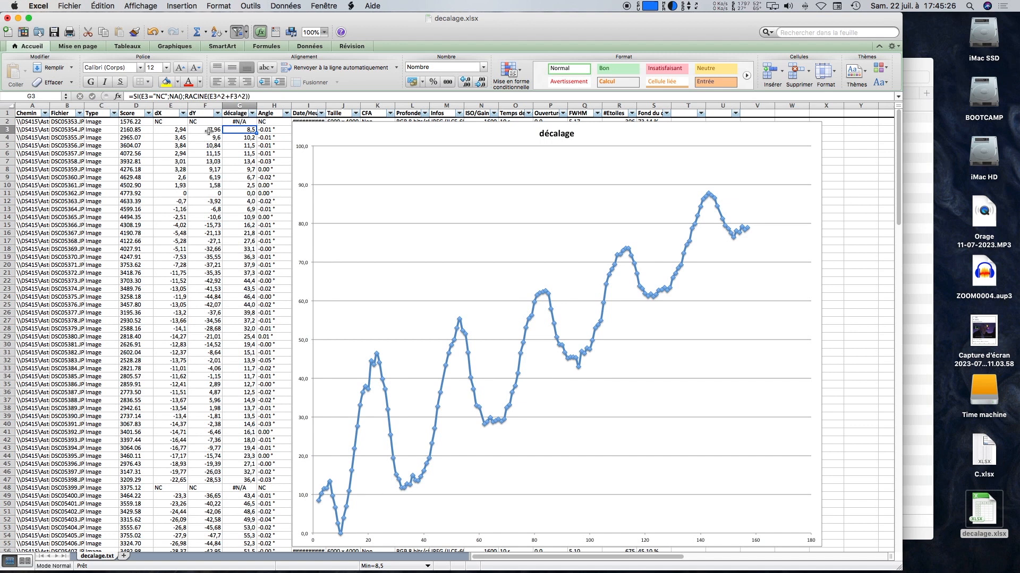
Step: Check the dY column's minimum, replace F2^2 with (F2+47,7)^2 in G2, and fill the formula down the décalage column
left_click(204, 106)
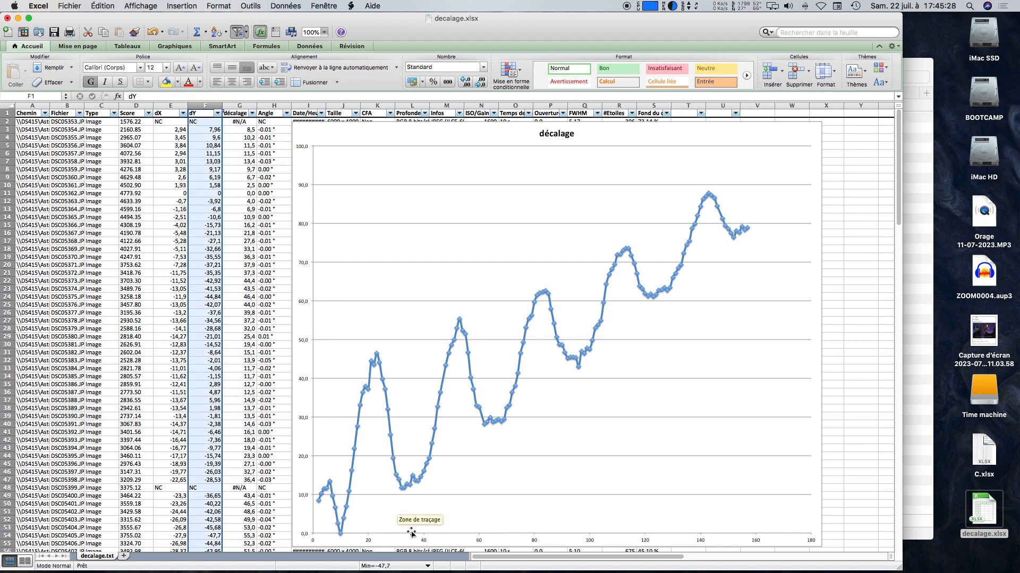
left_click(242, 139)
left_click(243, 123)
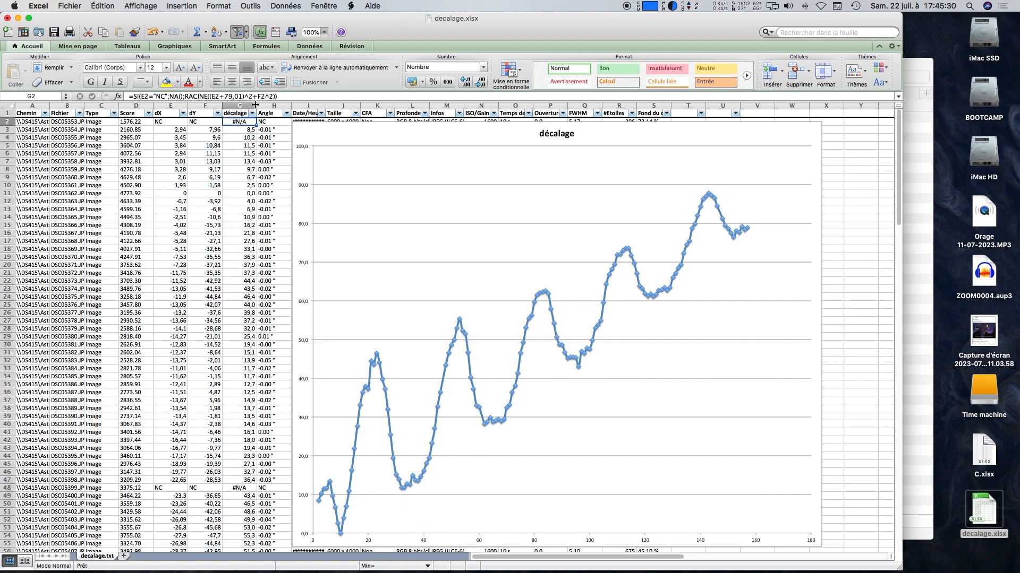
left_click(266, 97)
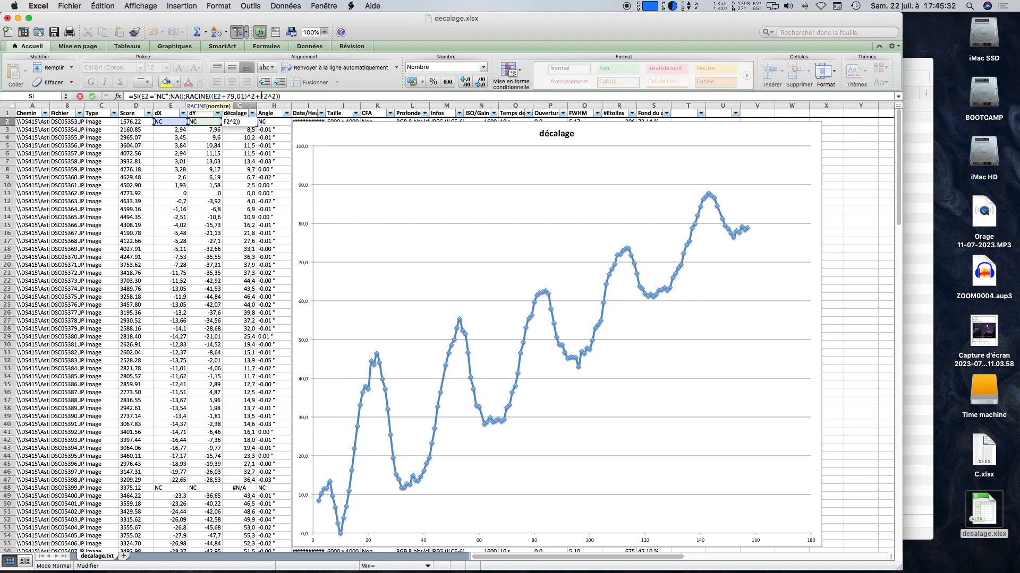
type("(")
left_click(272, 98)
type("+47,7)")
key("Return")
left_click(256, 123)
double_click(256, 123)
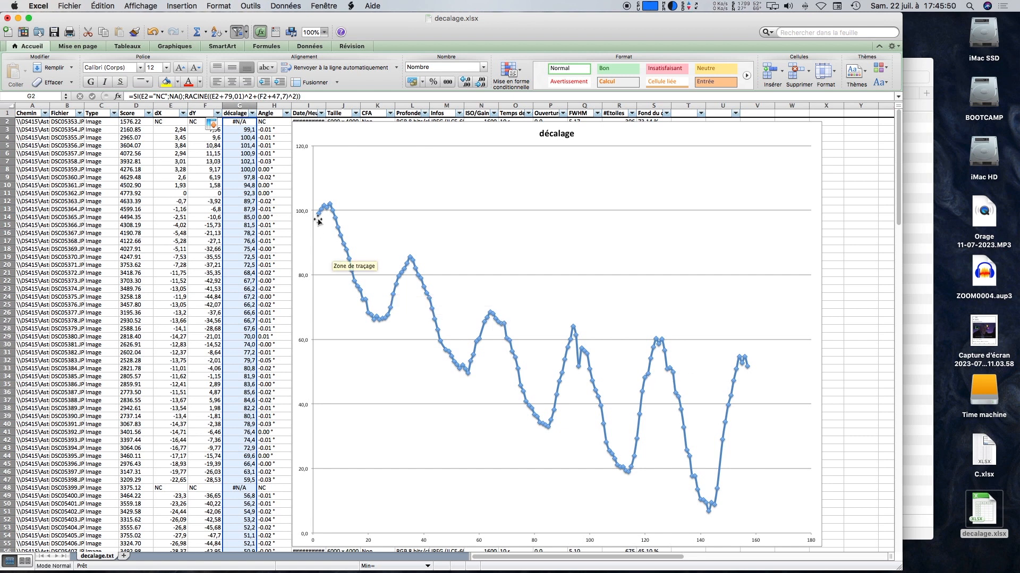
Step: Examine the successive peaks of the décalage curve to judge the period of the oscillation
mouse_move(330, 208)
mouse_move(432, 308)
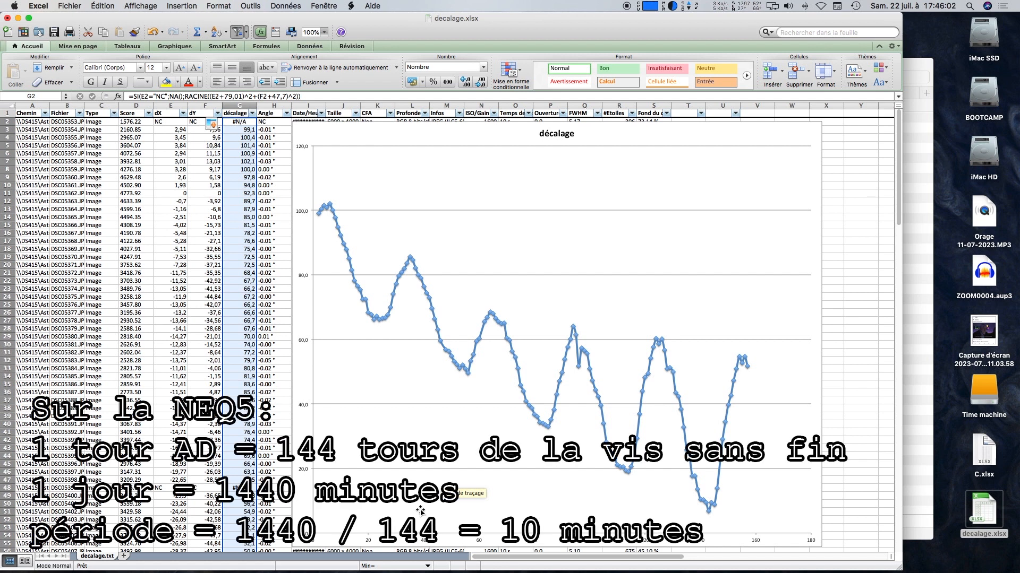
mouse_move(412, 262)
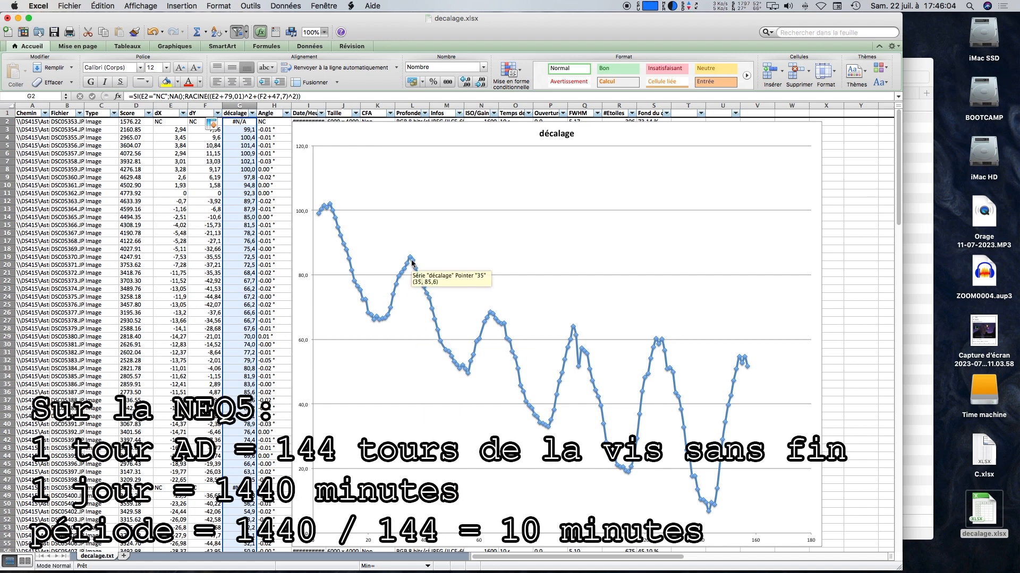
mouse_move(493, 314)
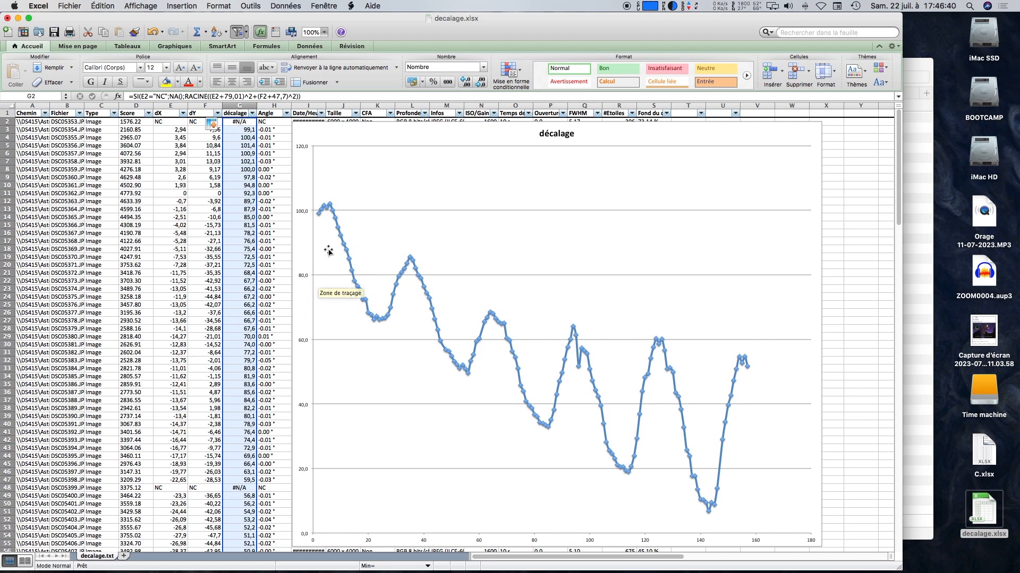
Step: Add a linear trendline to the décalage series and show its equation on the chart
left_click(343, 238)
right_click(342, 235)
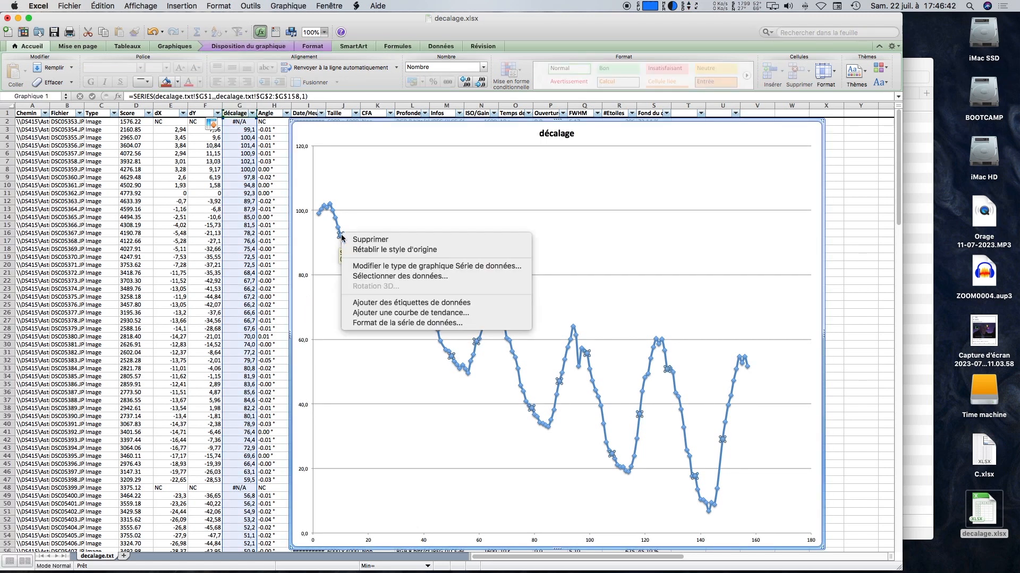
left_click(388, 312)
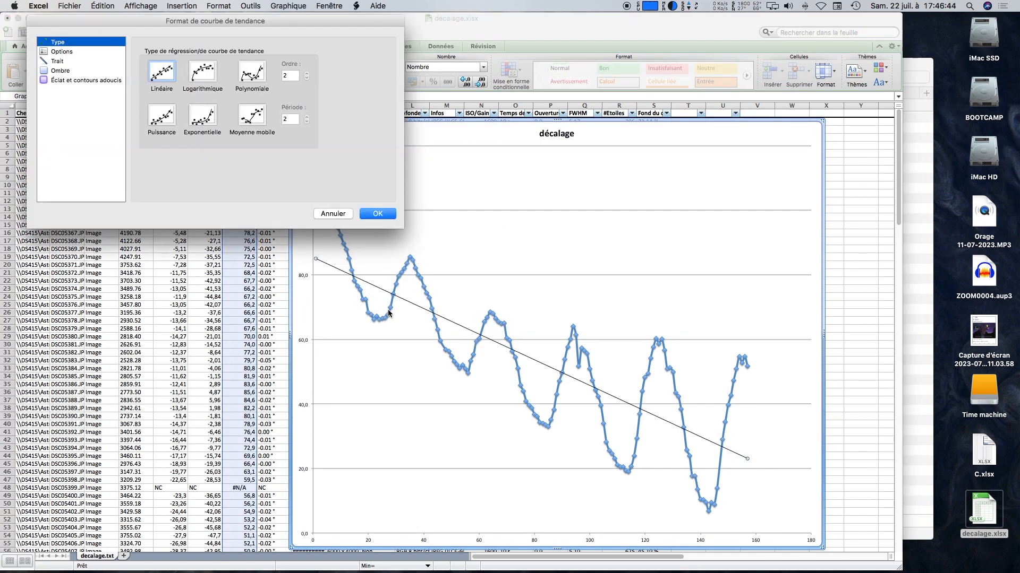
left_click(79, 52)
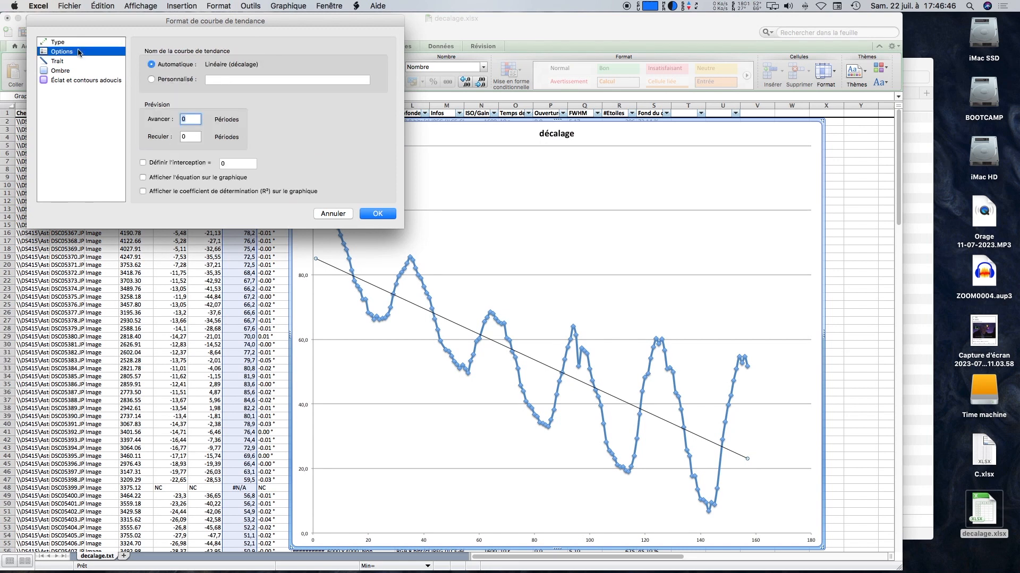
left_click(174, 179)
left_click(377, 213)
Step: Move the trendline equation into the empty area above the curve and enlarge its text to 20 points
left_click(721, 460)
left_click_drag(722, 460, 562, 239)
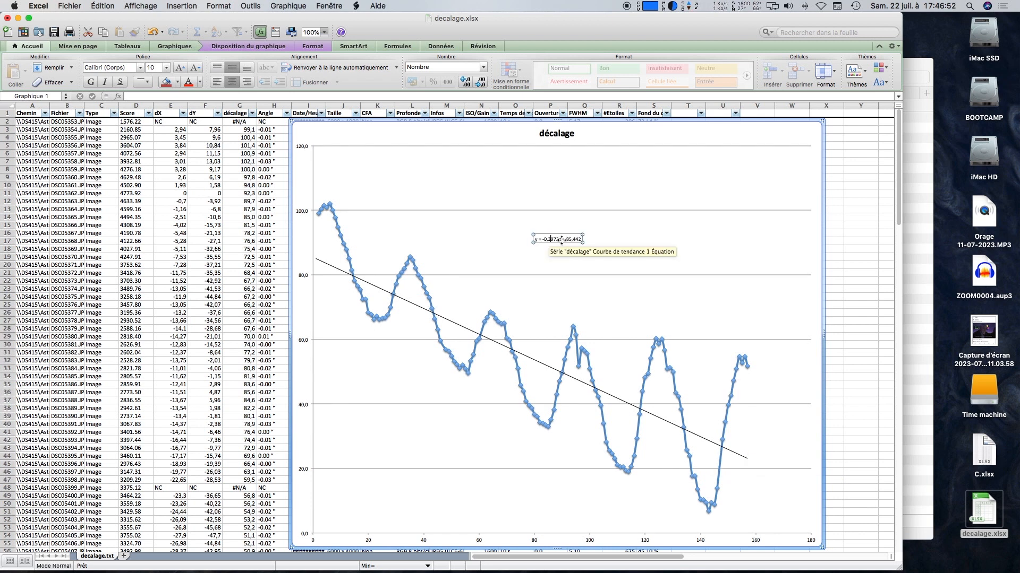
left_click(560, 241)
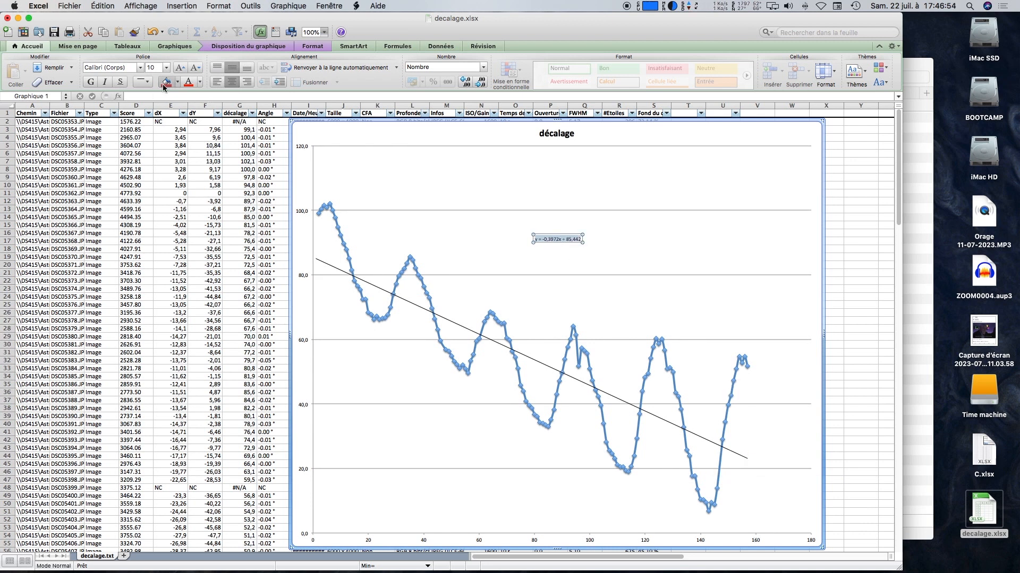
left_click(180, 67)
left_click(180, 67)
left_click(180, 68)
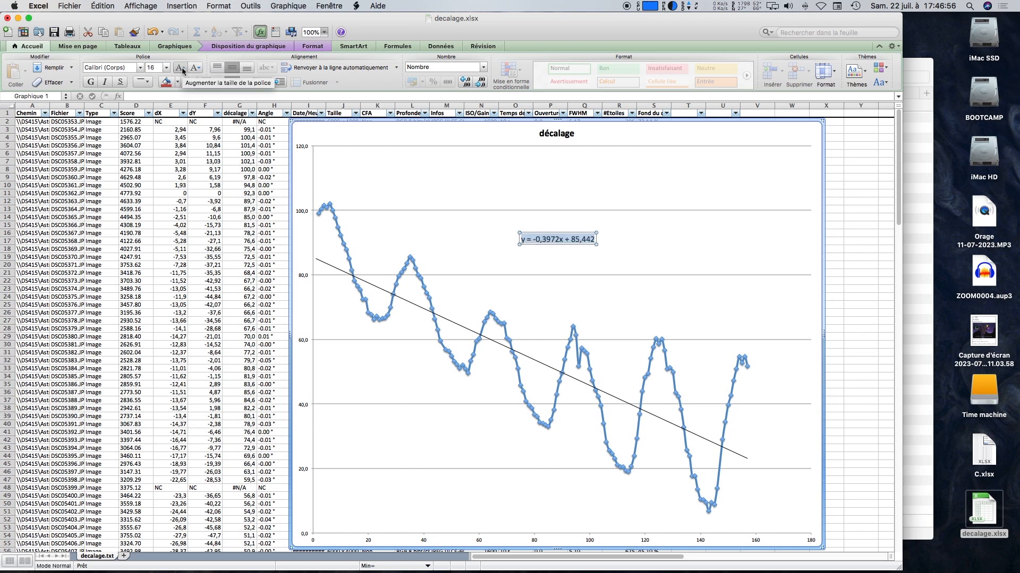
left_click(180, 67)
left_click(180, 67)
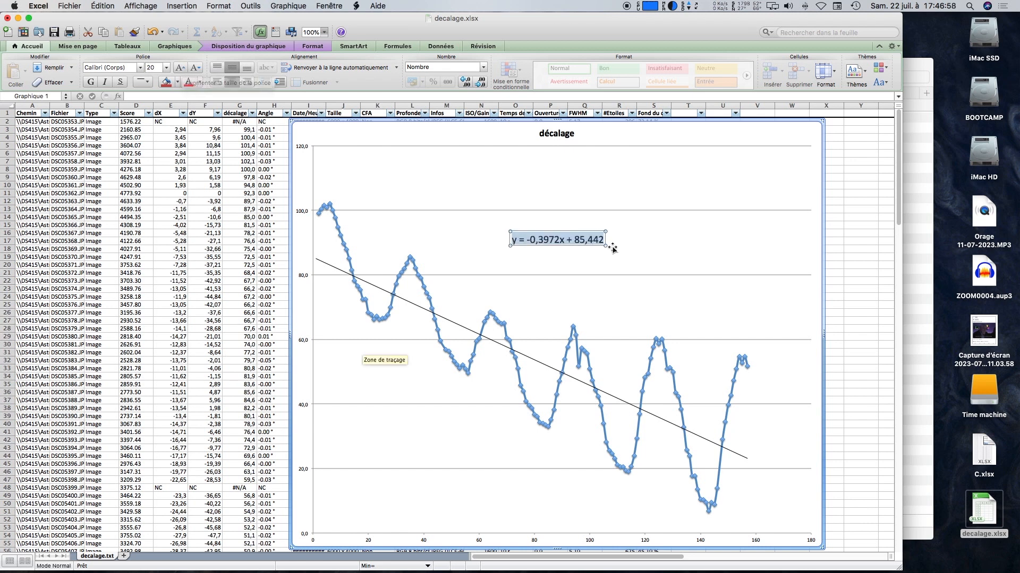
left_click(645, 246)
left_click(551, 244)
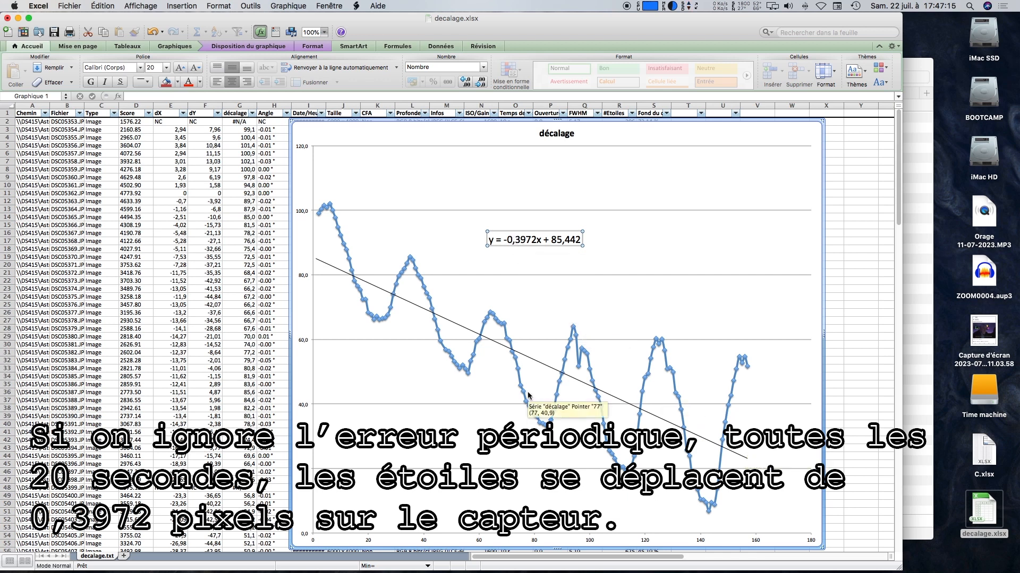
Step: Switch to the décalages.xlsx workbook and compare the trendline equations of the M101 and Ceres session charts
mouse_move(589, 567)
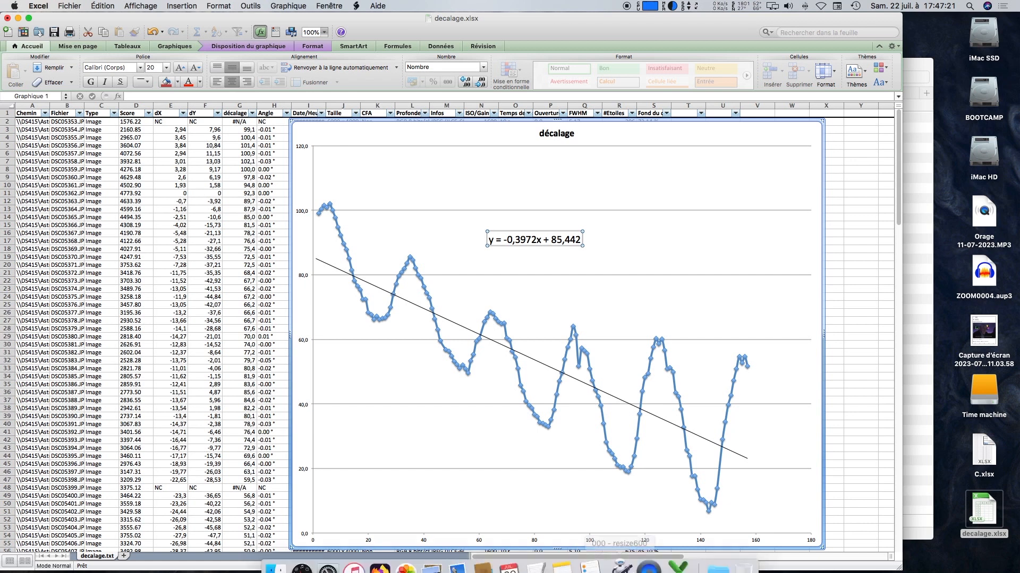
mouse_move(672, 561)
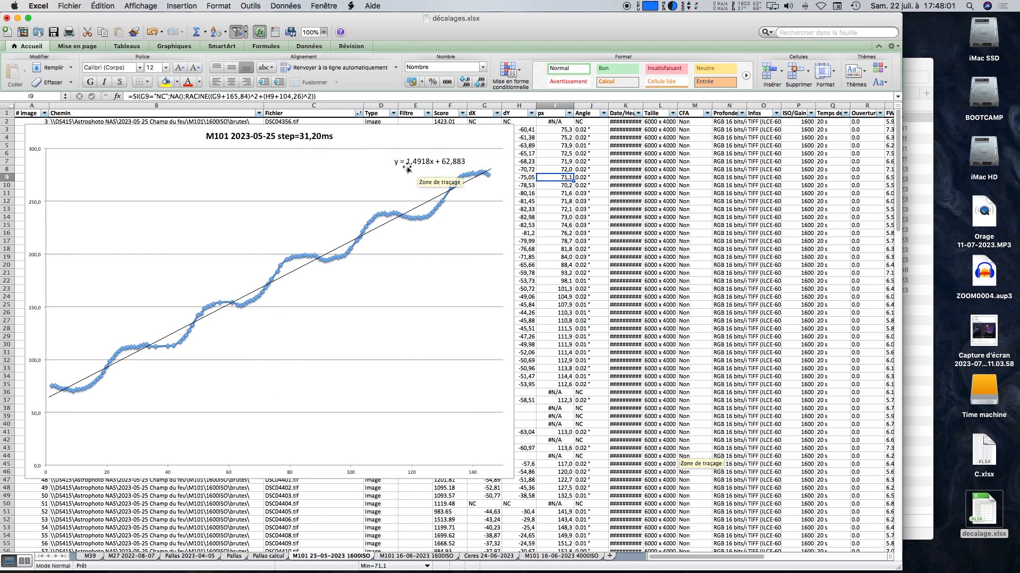
left_click(415, 557)
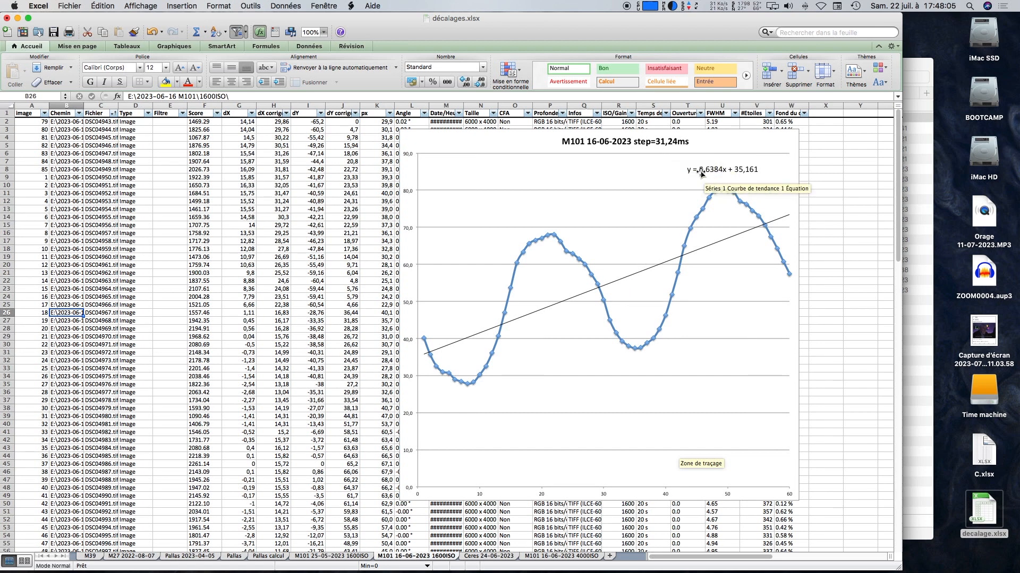
left_click(487, 557)
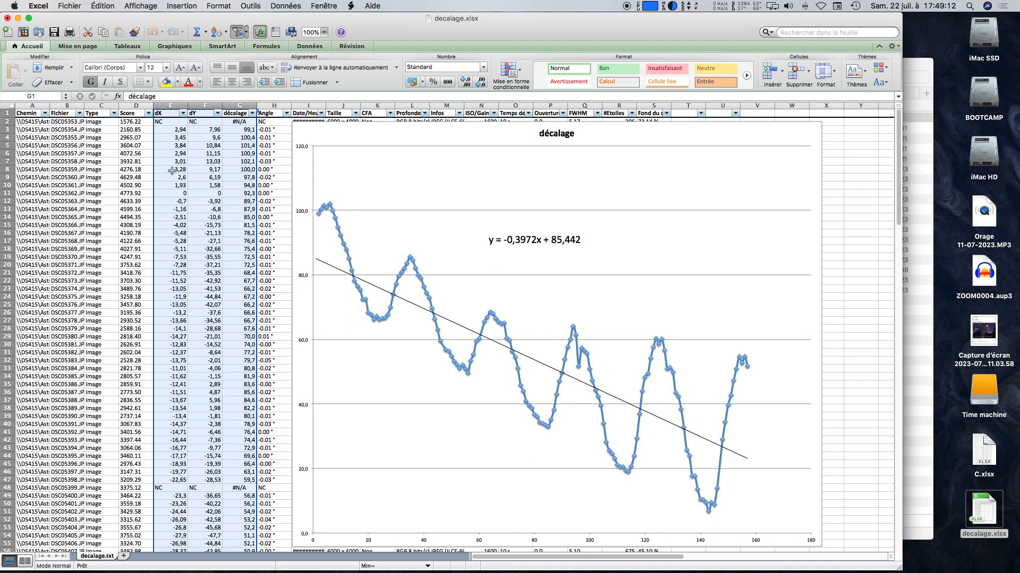
Step: Copy the dX, dY and décalage columns of decalage.xlsx into a new sheet, starting at A1
left_click(181, 105)
left_click_drag(198, 105, 240, 105)
key("super+c")
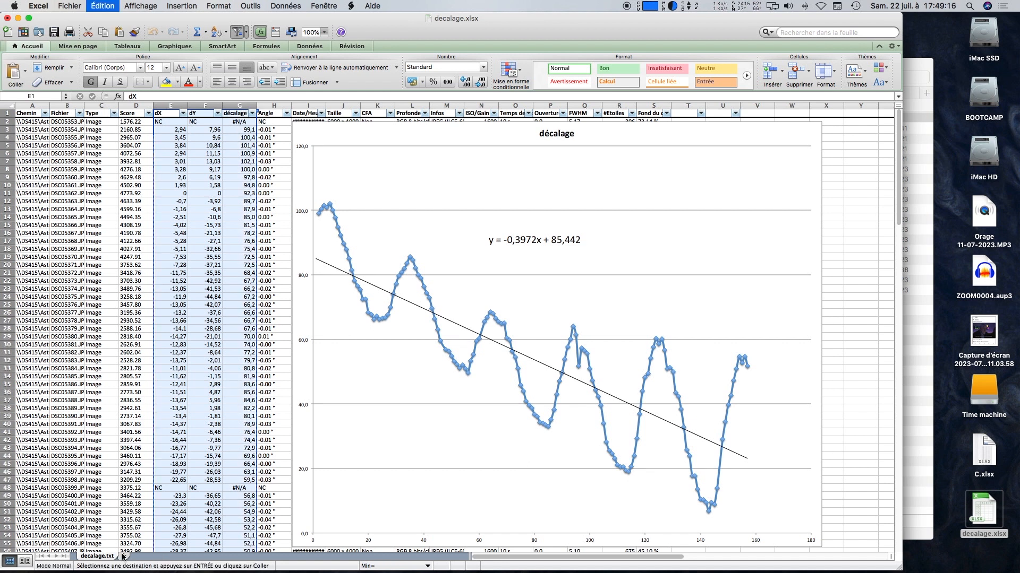
left_click(122, 555)
key("super+v")
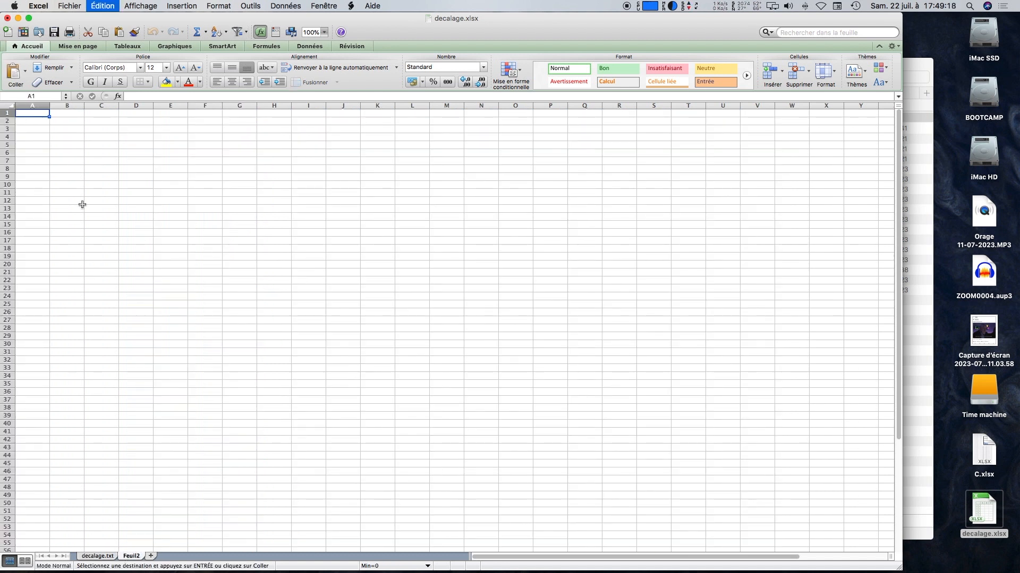
Step: Insert a column before dX, head it "image" and give the header the same formatting as the dX header
left_click(38, 105)
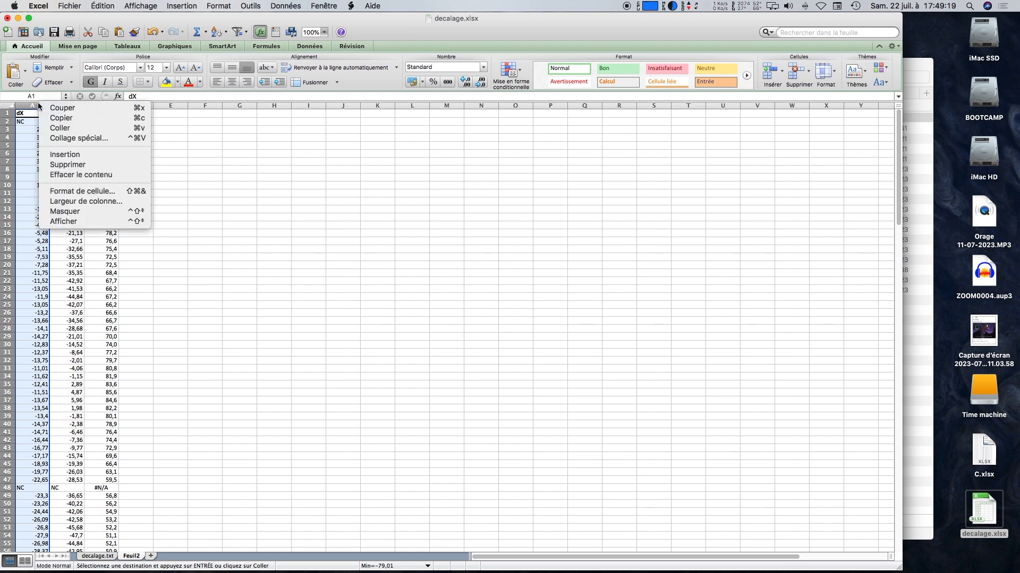
left_click(65, 155)
left_click(28, 114)
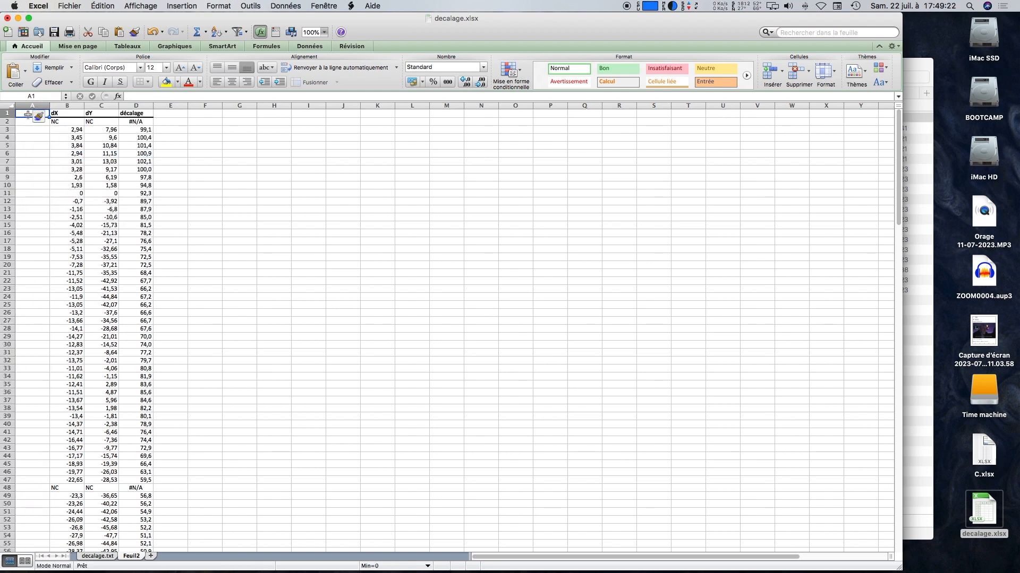
type("image")
key("Return")
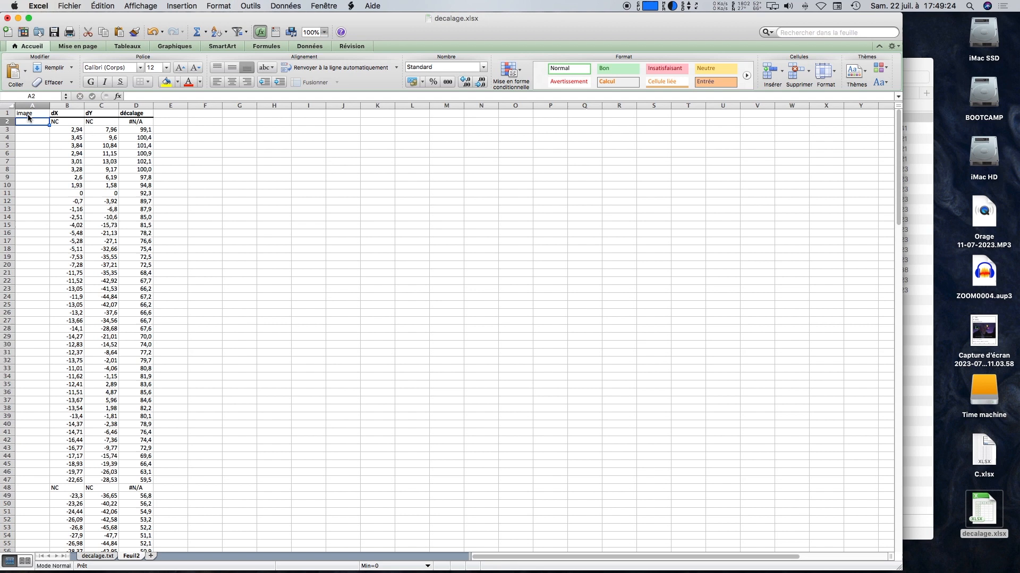
left_click(90, 82)
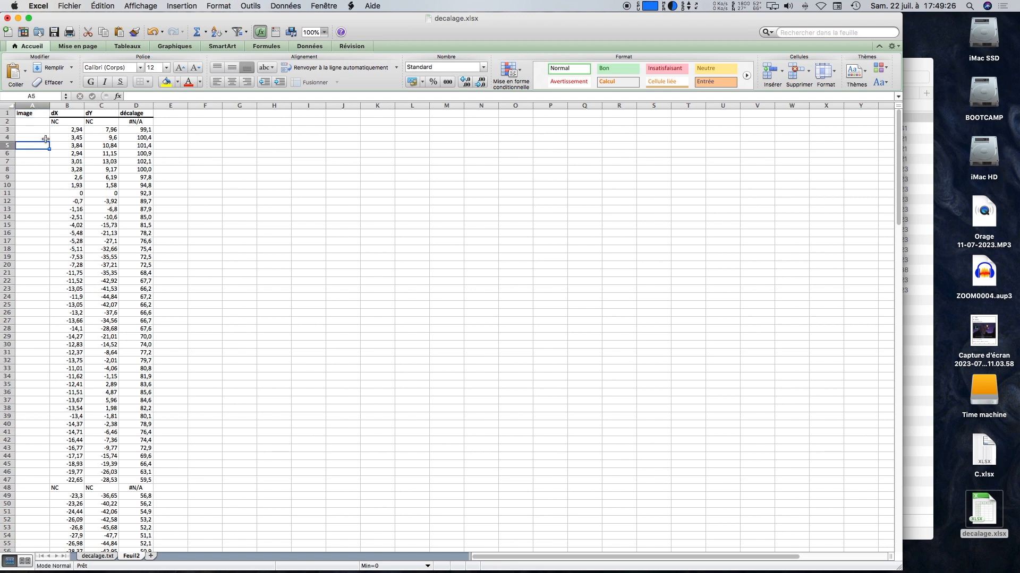
left_click(56, 114)
left_click(134, 32)
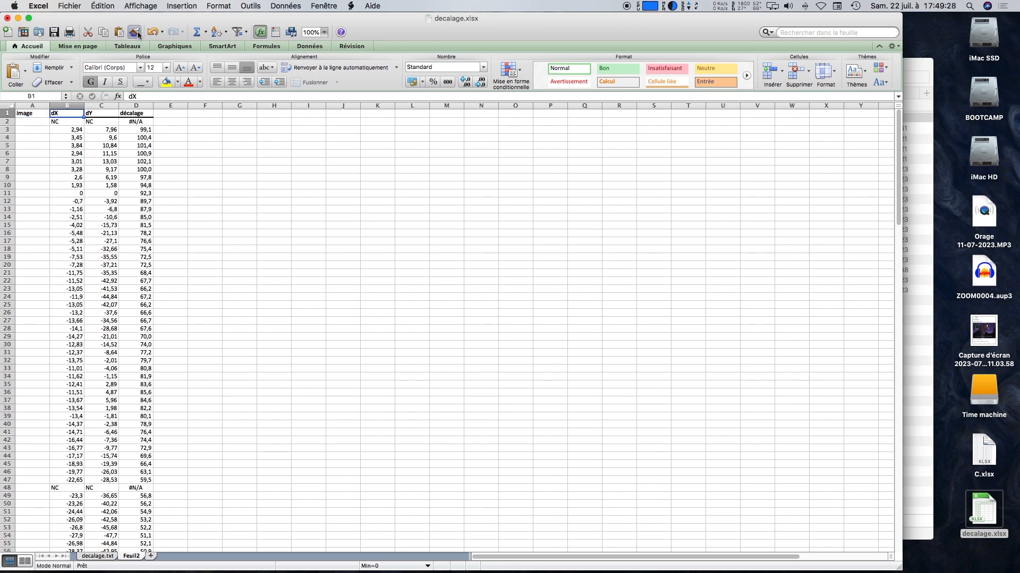
left_click(32, 113)
left_click(68, 144)
Step: Number the images 1, 2, 3 from A2 and extend the series down the image column
left_click(38, 123)
type("1")
key("Return")
type("2")
key("Return")
type("3")
key("Return")
left_click_drag(41, 123, 42, 138)
double_click(50, 142)
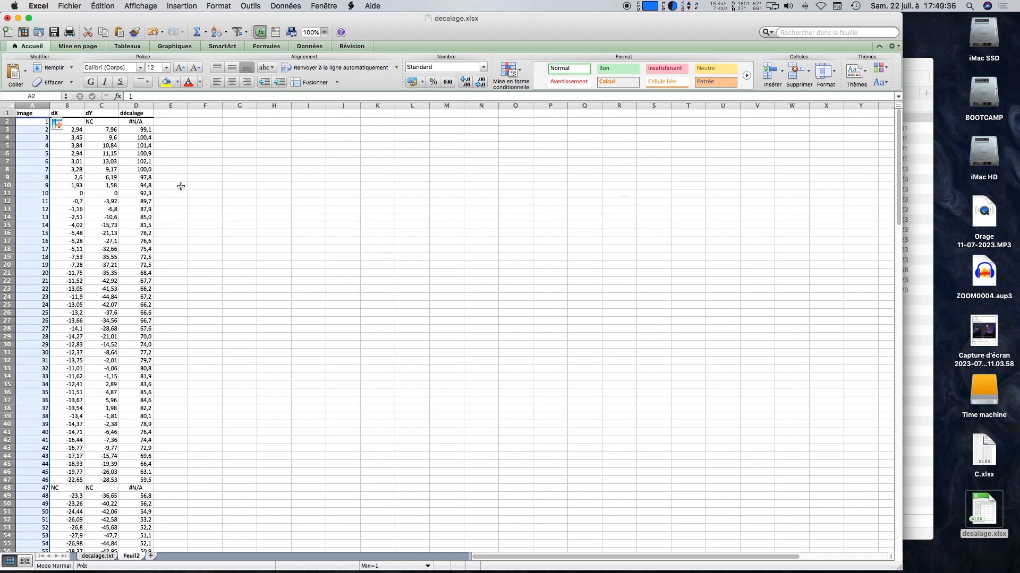
left_click(174, 159)
Step: Look up the trendline slope on the decalage.txt chart, then label Y2 "a" and enter 0,3972 in Y3
left_click(165, 122)
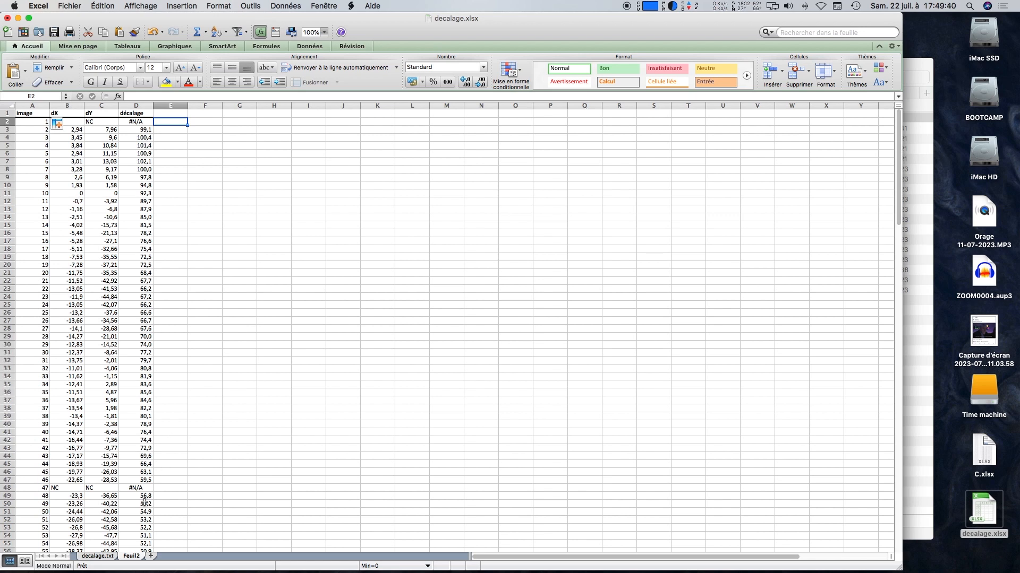
left_click(101, 557)
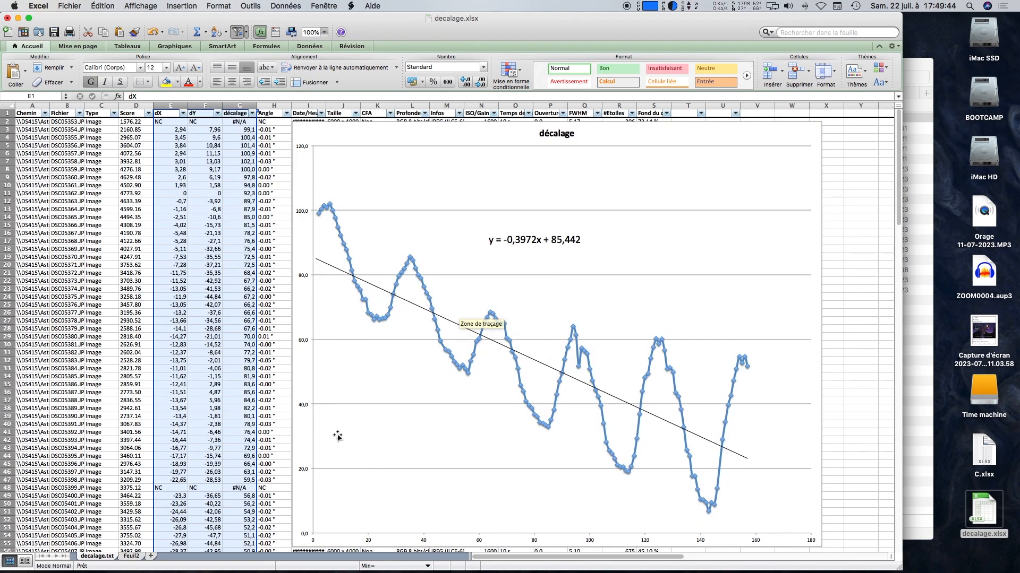
left_click(131, 556)
left_click(297, 195)
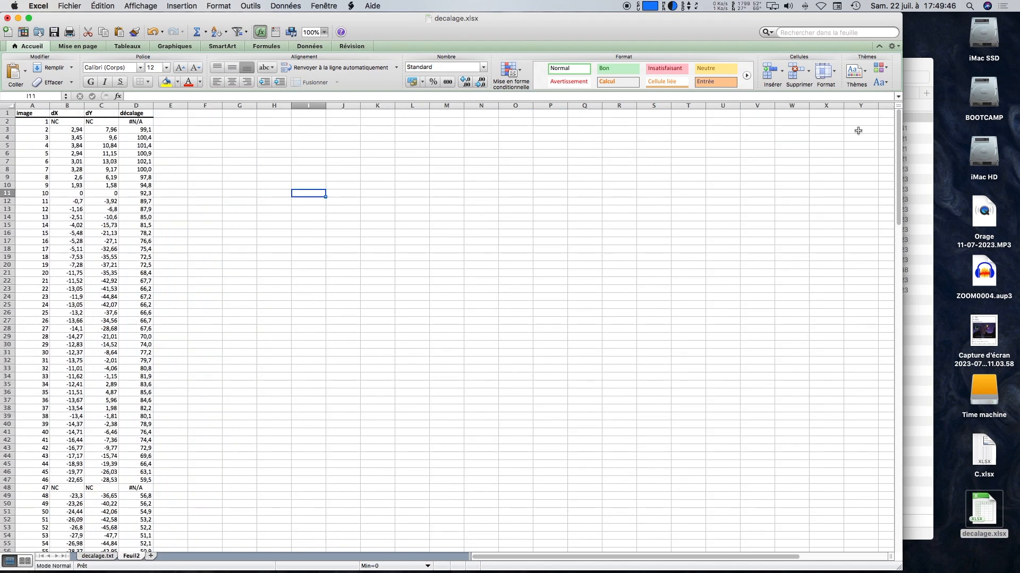
left_click(856, 123)
type("a")
key("Return")
type("à")
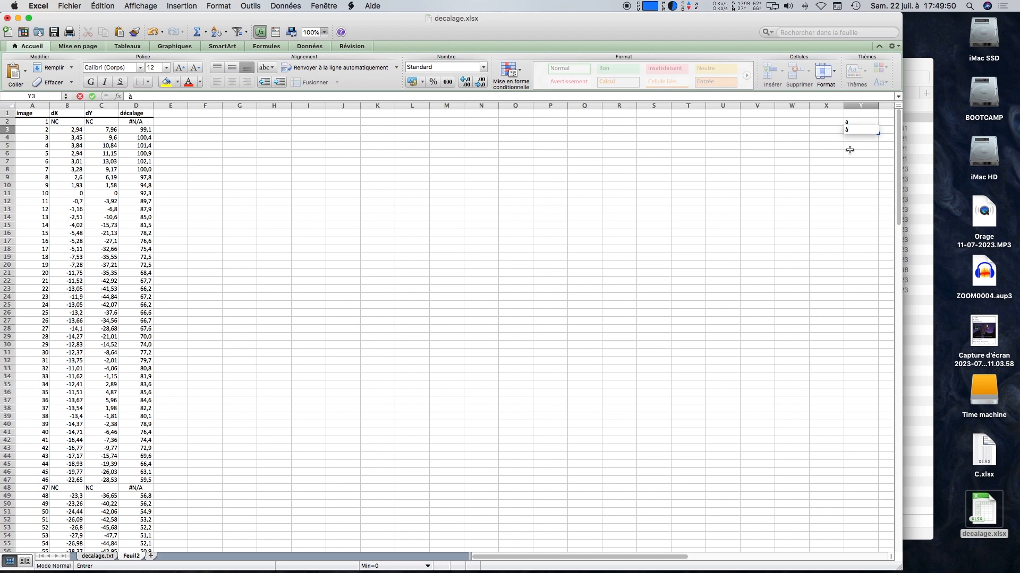
type("0,3972")
key("Return")
Step: Enter =A2*Y3 in E2 and make the slope in Y3 negative, -0,3972
left_click(179, 123)
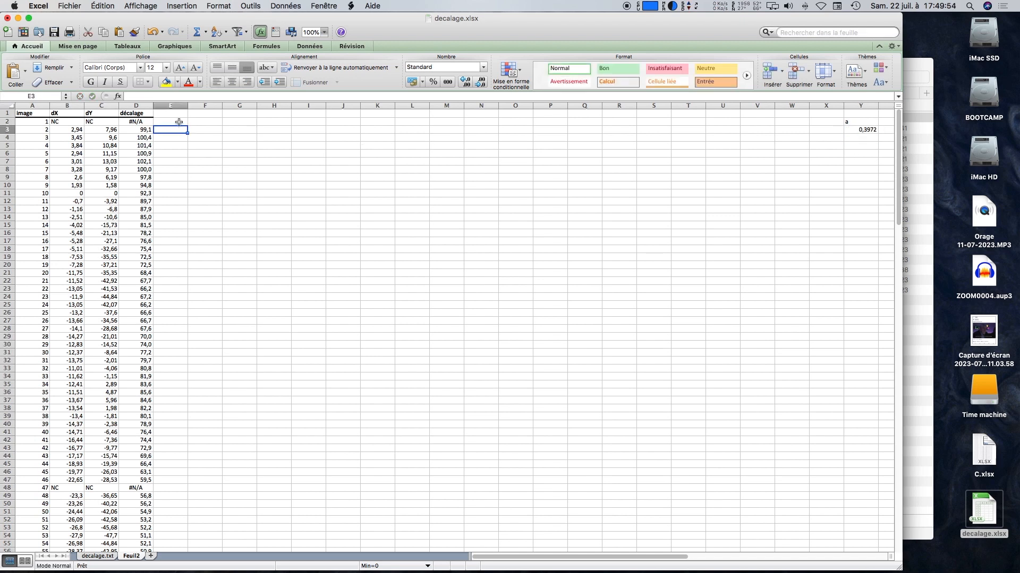
type("=")
left_click(30, 123)
type("*")
left_click(863, 129)
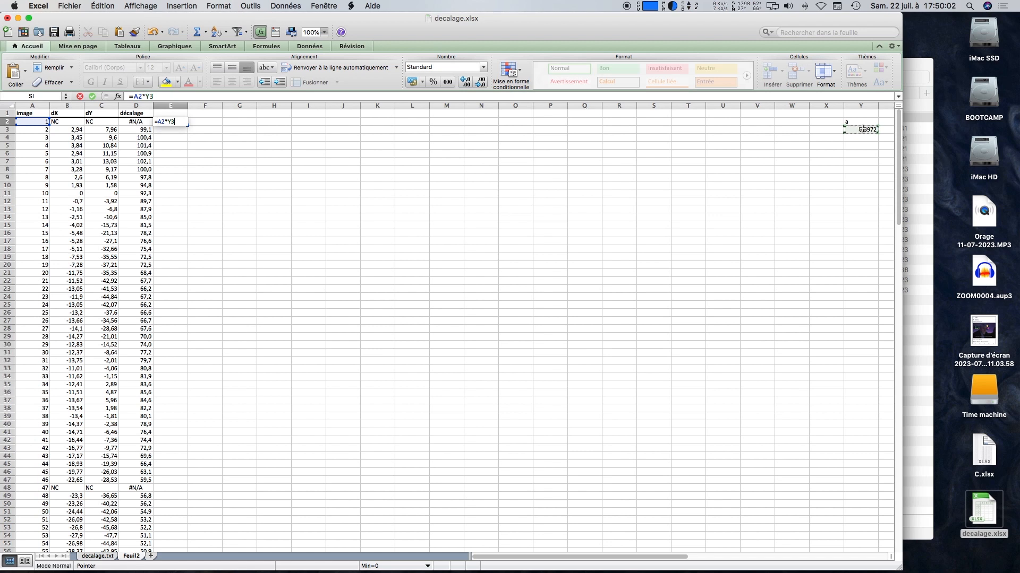
key("Return")
double_click(852, 130)
type("-")
Step: Fill the E2 formula down column E with its relative reference to Y3
left_click(173, 122)
double_click(187, 126)
left_click(249, 234)
Step: Lock the Y3 reference in the E2 formula with a $ sign and fill the formula down column E
left_click(181, 124)
left_click(145, 96)
type("$")
key("Return")
left_click(175, 122)
double_click(187, 126)
left_click(228, 243)
left_click_drag(171, 144, 171, 410)
left_click(222, 369)
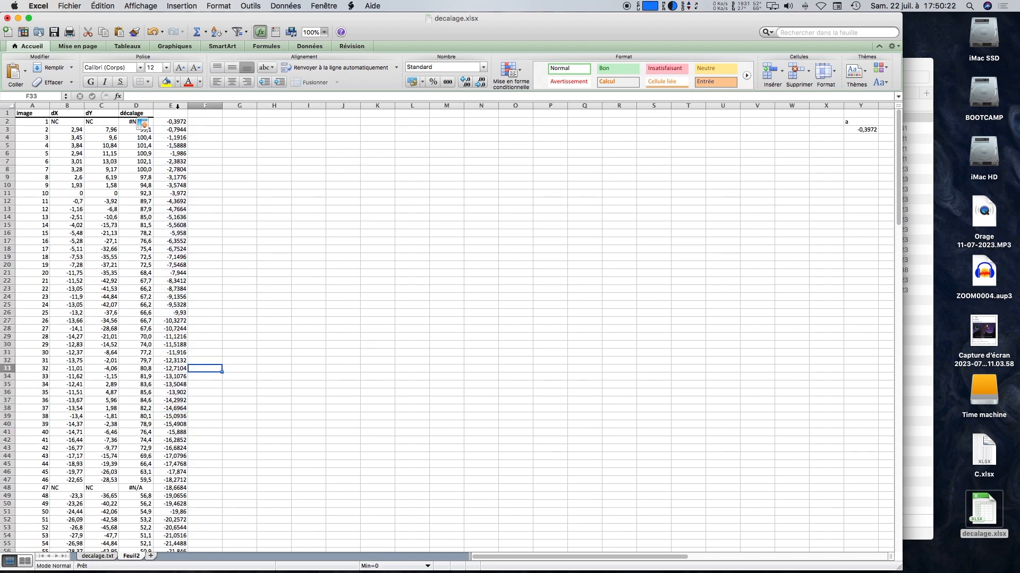
Step: Enter =D2-E2 in F2 to subtract the linear drift and fill the formula down column F
left_click(199, 121)
type("=")
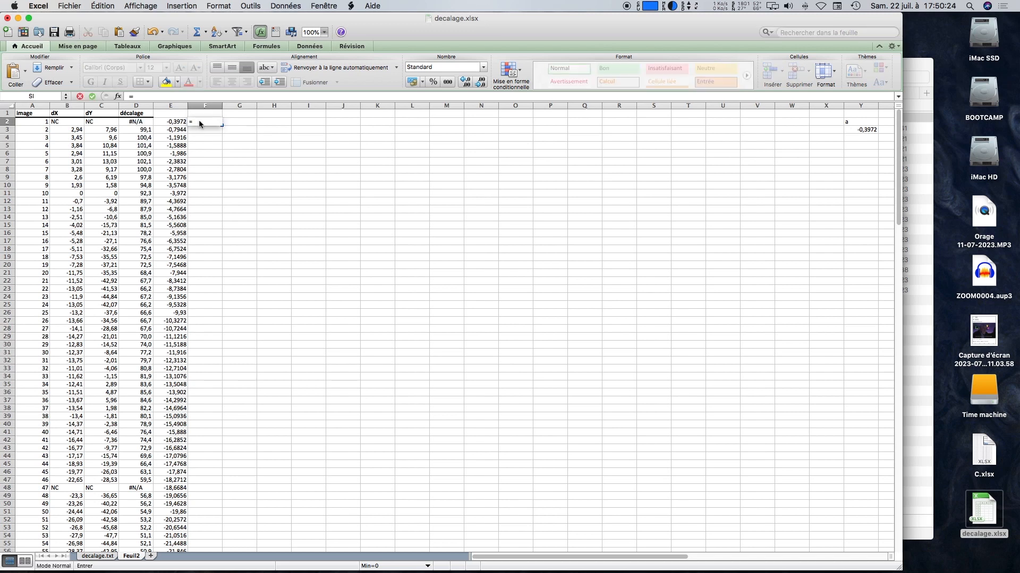
left_click(133, 122)
type("-")
left_click(174, 125)
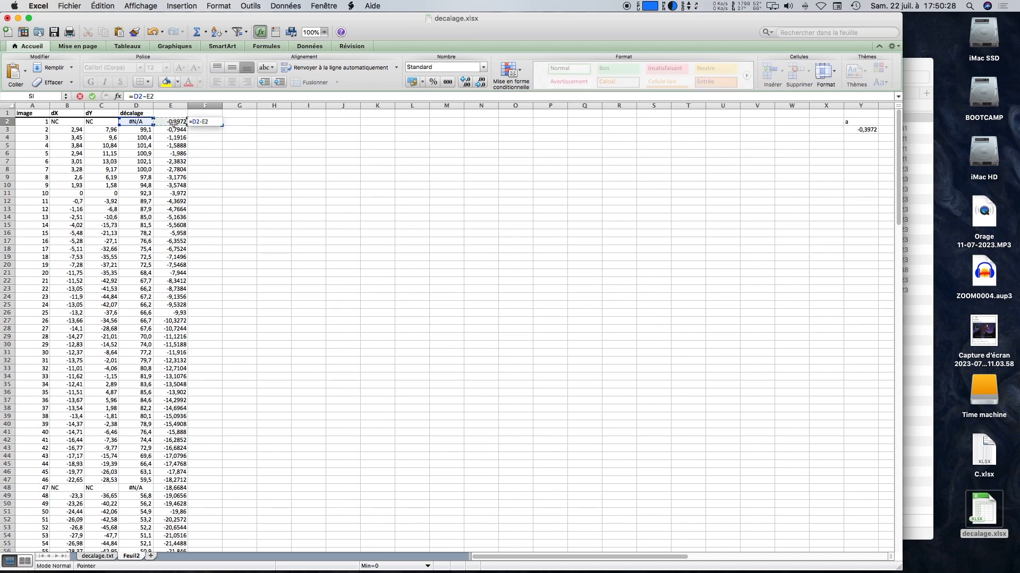
key("Return")
left_click(205, 122)
double_click(222, 126)
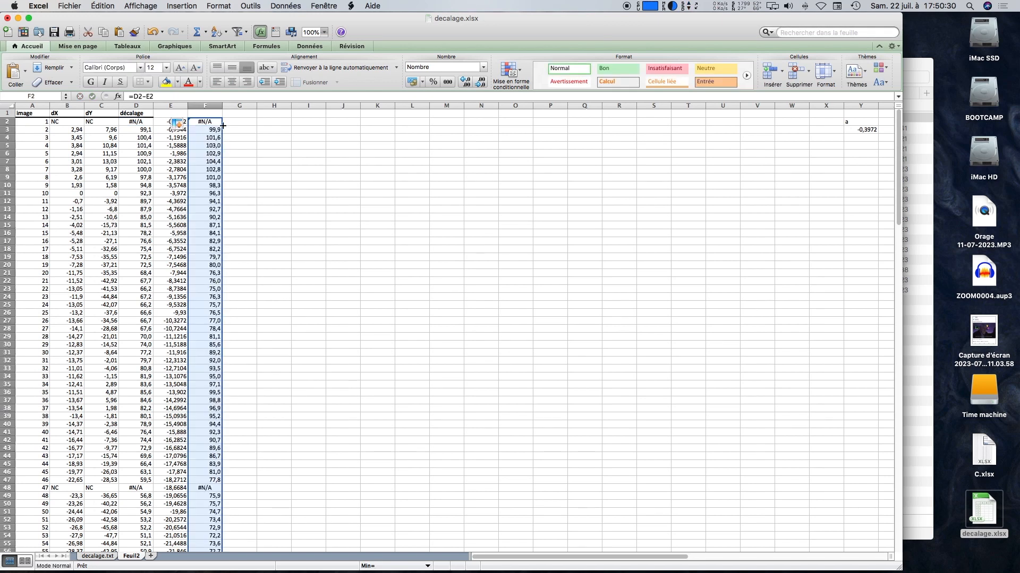
left_click(240, 124)
Step: Chart column F as a scatter plot with markers and smoothed lines
left_click(205, 105)
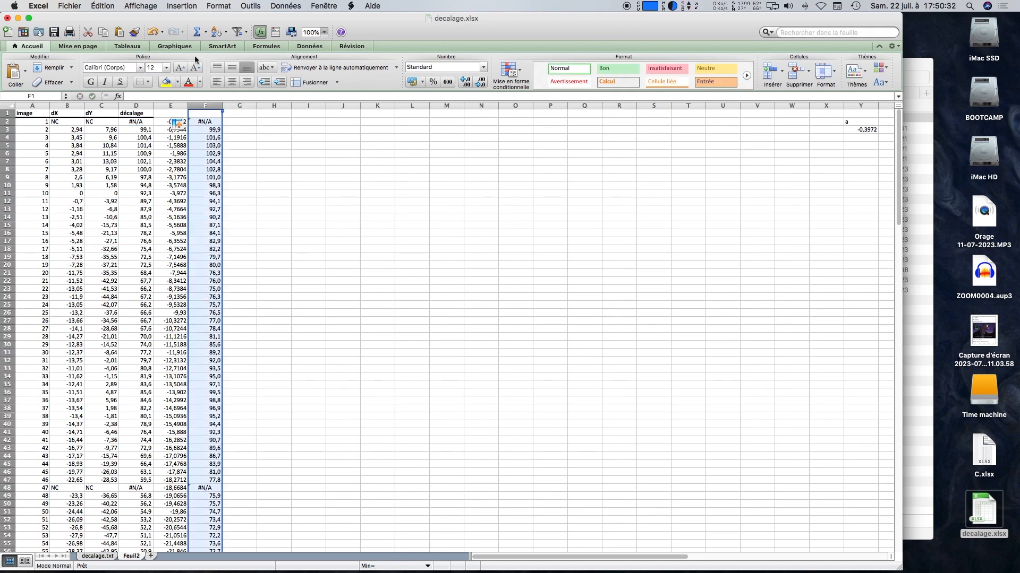
left_click(175, 47)
left_click(159, 71)
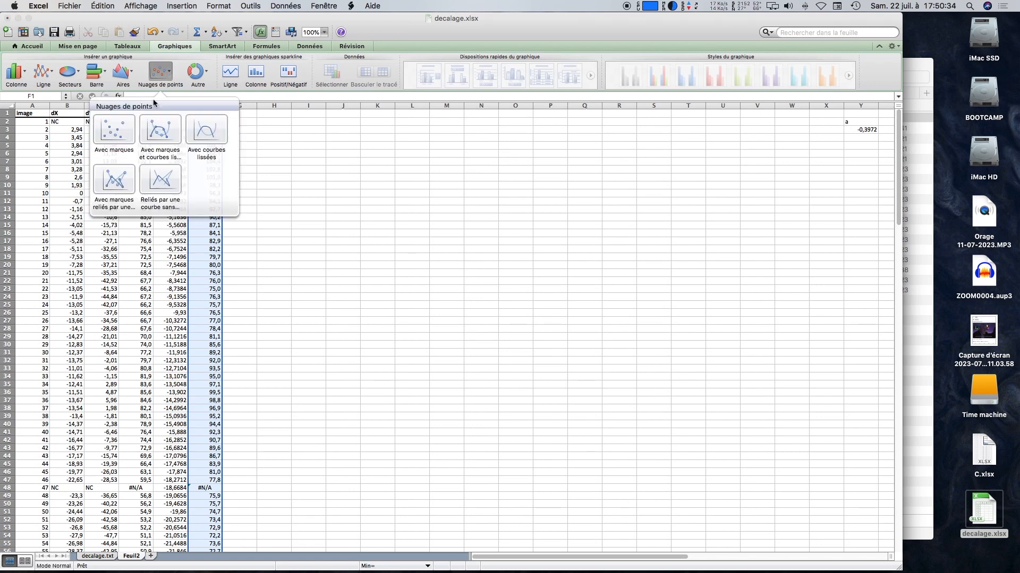
left_click(150, 125)
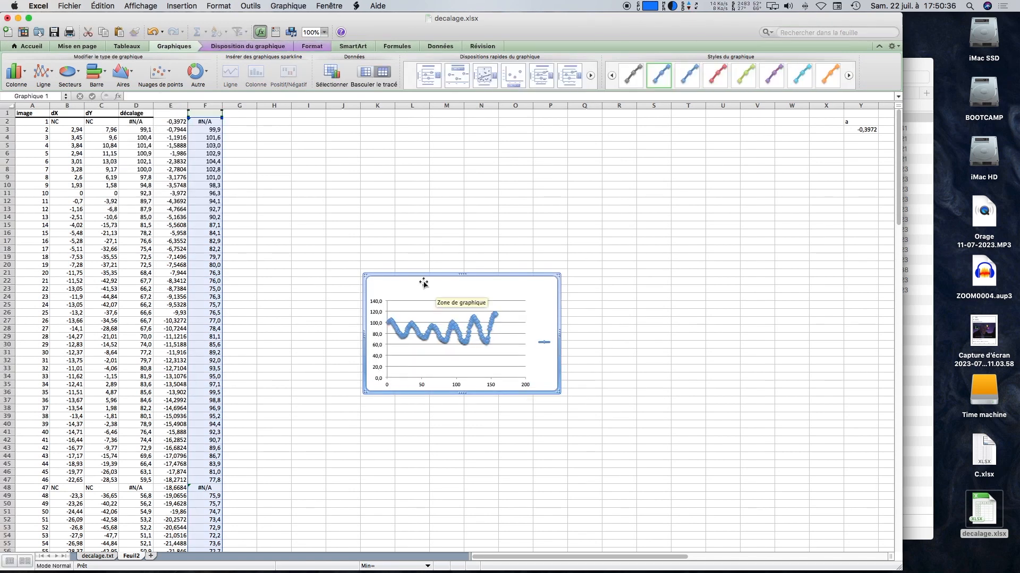
Step: Enlarge the drift-corrected chart over the empty cells beside the data and delete its legend
left_click_drag(366, 275, 285, 122)
left_click_drag(559, 392, 829, 545)
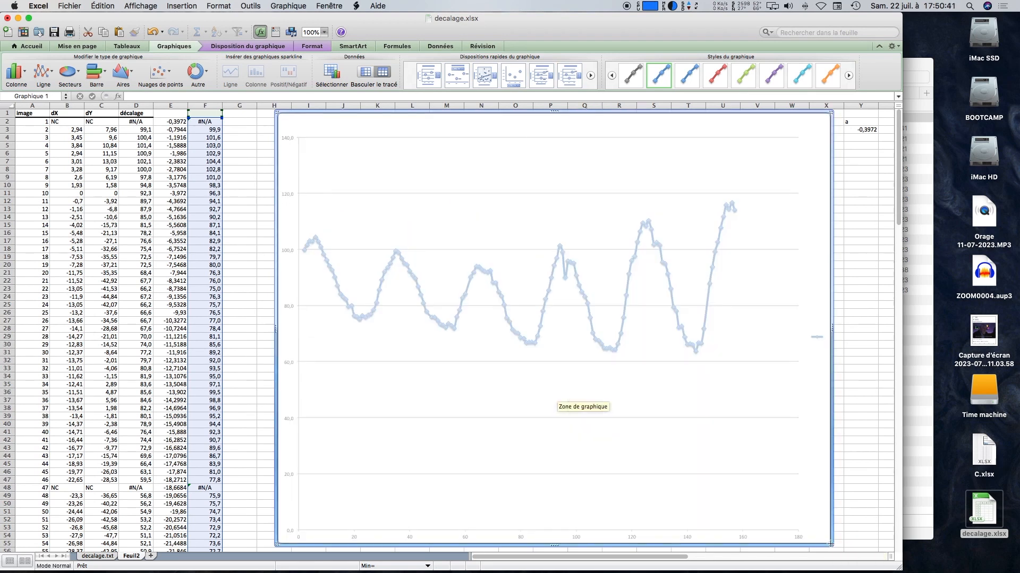
left_click(818, 338)
key("Delete")
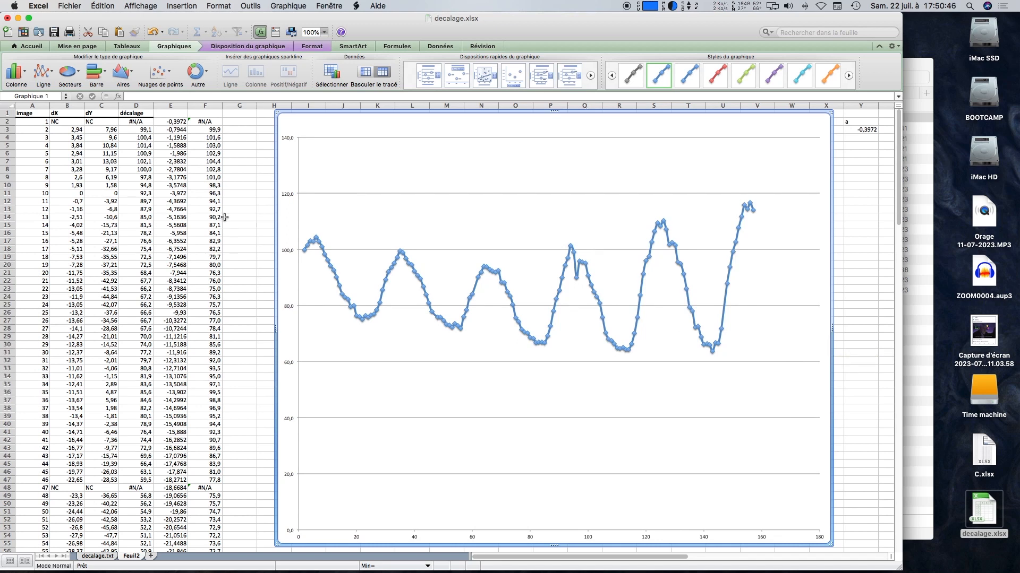
Step: Check the trendline equation on the decalage.txt sheet, then change F2 on Feuil2 to =D2-E2-85,42 and fill it down column F
left_click(95, 557)
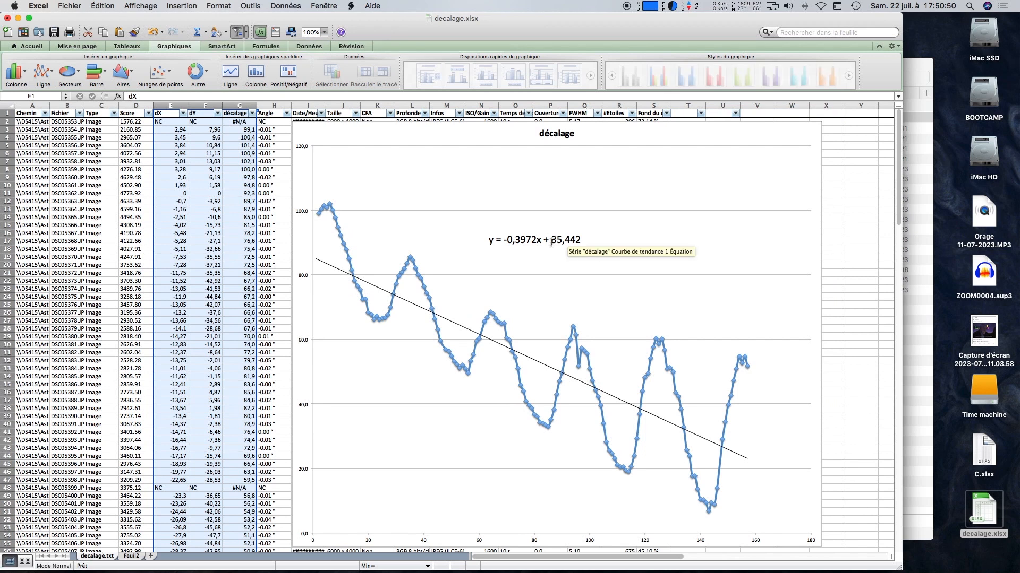
left_click(133, 556)
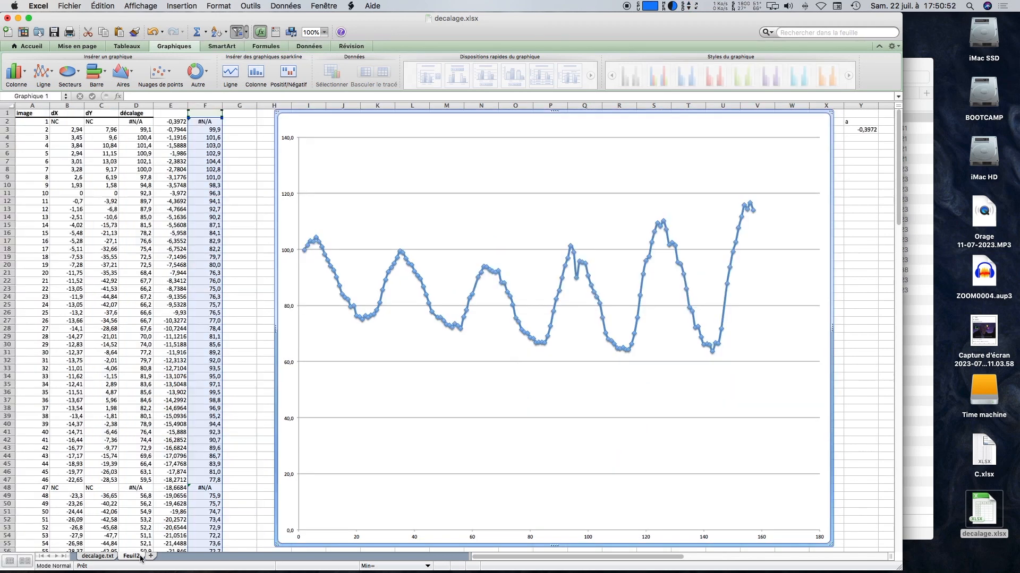
left_click(200, 123)
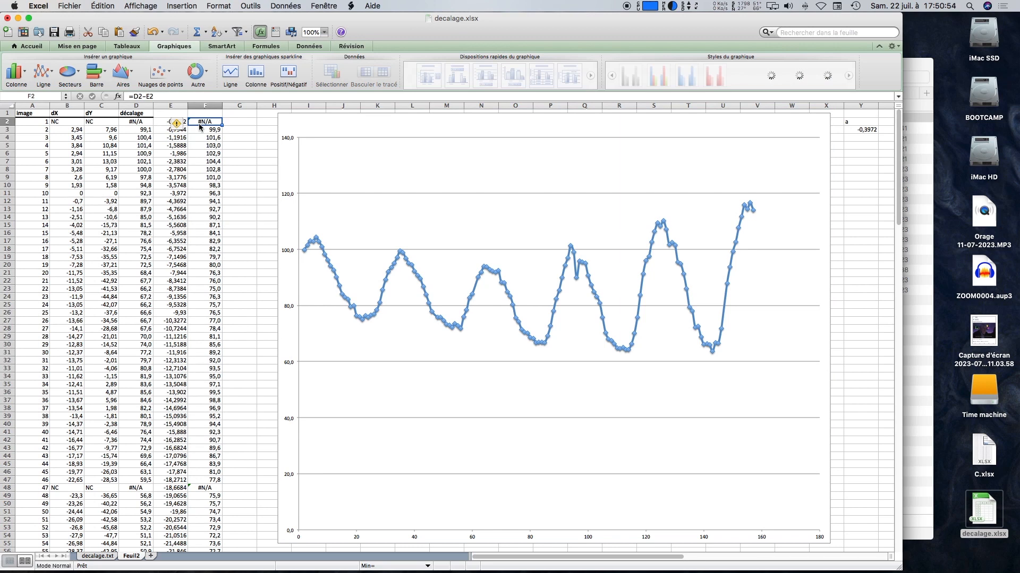
left_click(169, 97)
type("-")
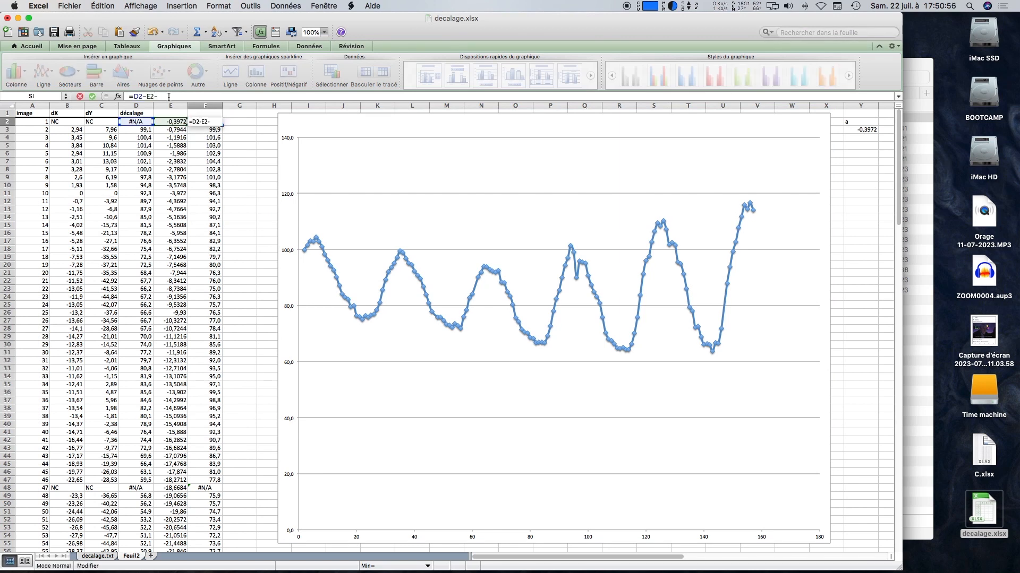
type("85,42")
key("Return")
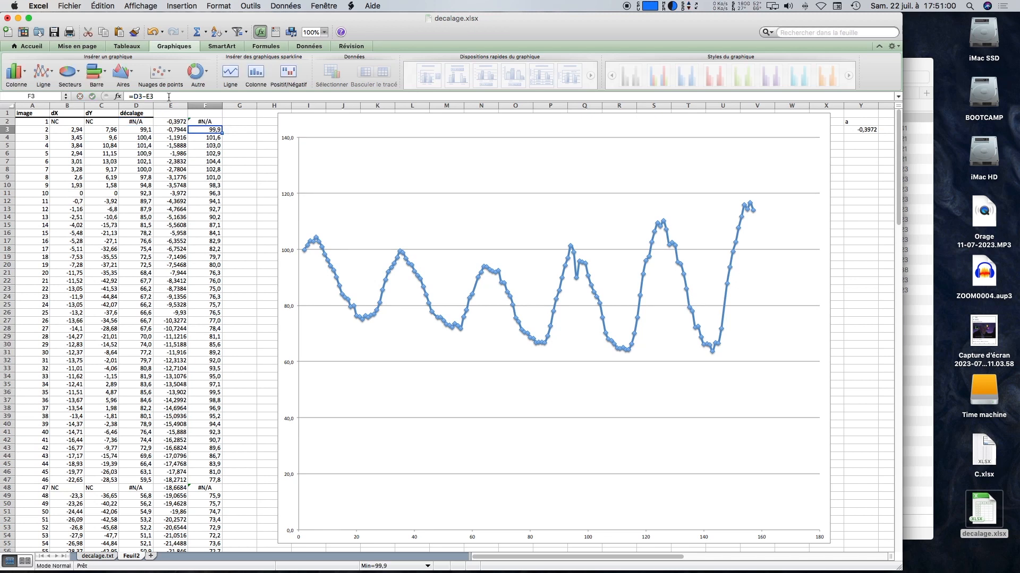
left_click(210, 121)
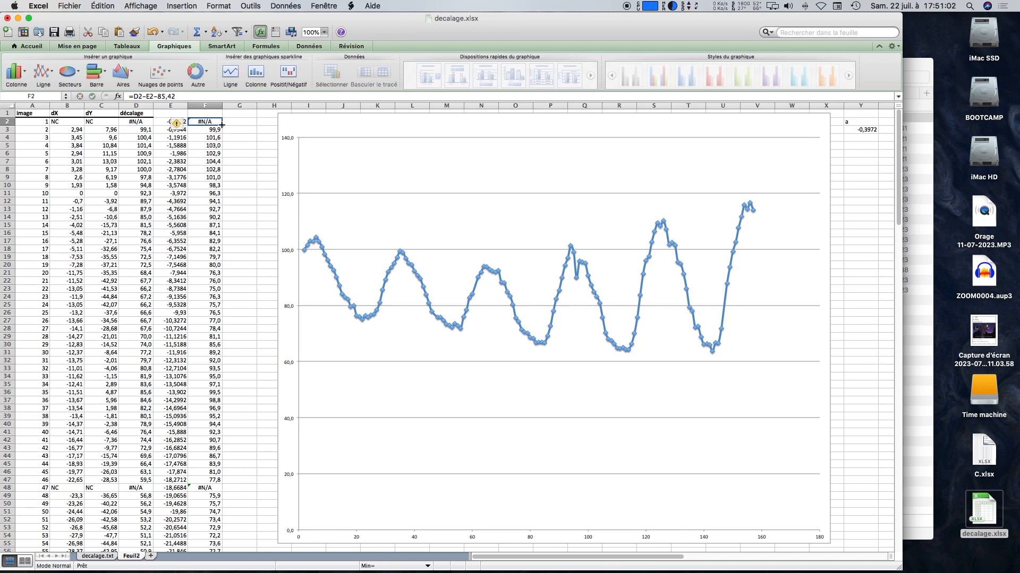
double_click(222, 126)
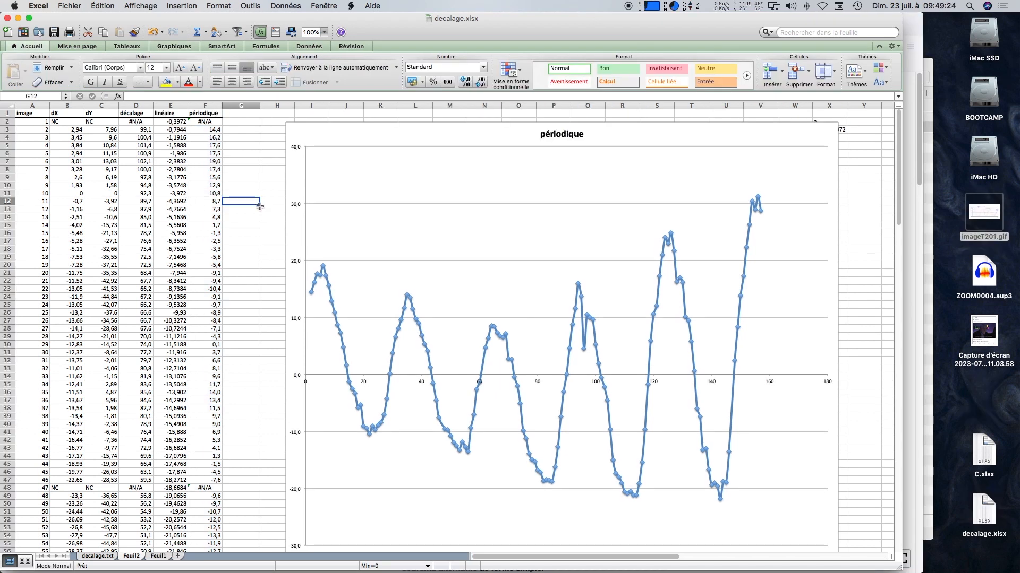
Step: Switch to Firefox to read the RMS definition in the Wikipedia article Valeur efficace, then return to Excel
mouse_move(318, 294)
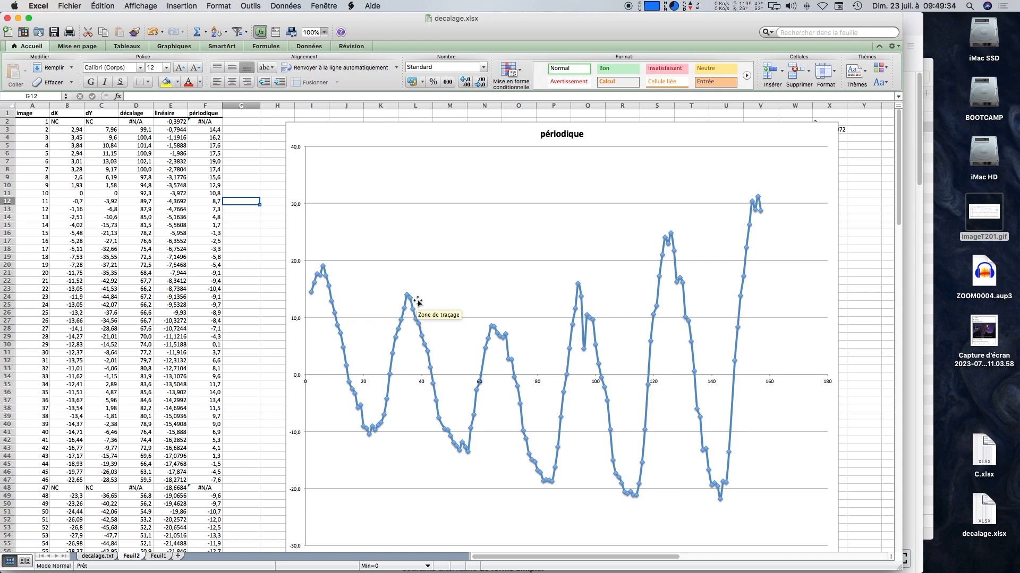
mouse_move(378, 572)
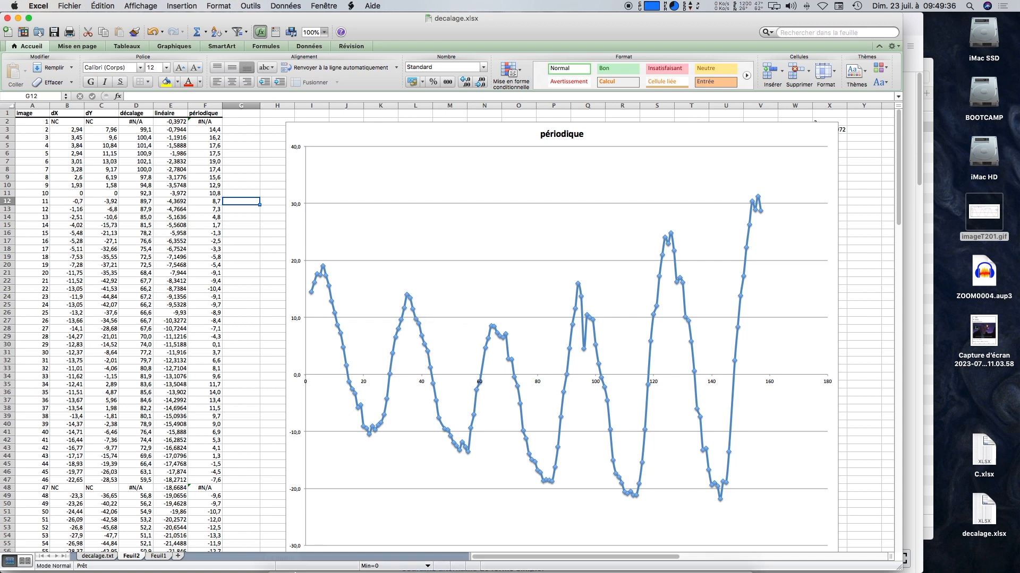
left_click(386, 554)
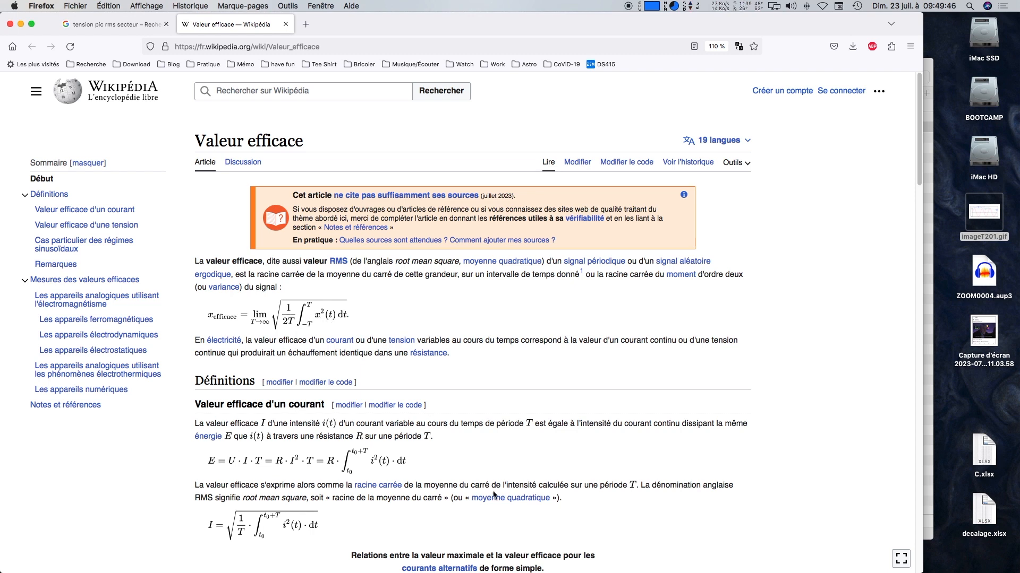
left_click(643, 562)
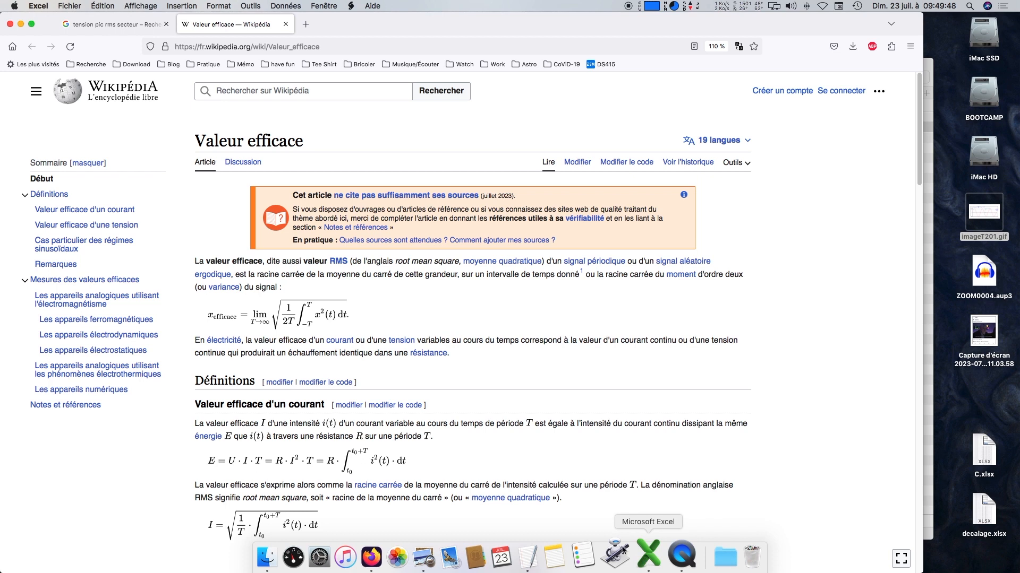
Step: Enter =F2^2 in G2 to square the periodic shift and fill the formula down column G
left_click(233, 124)
type("=")
left_click(207, 121)
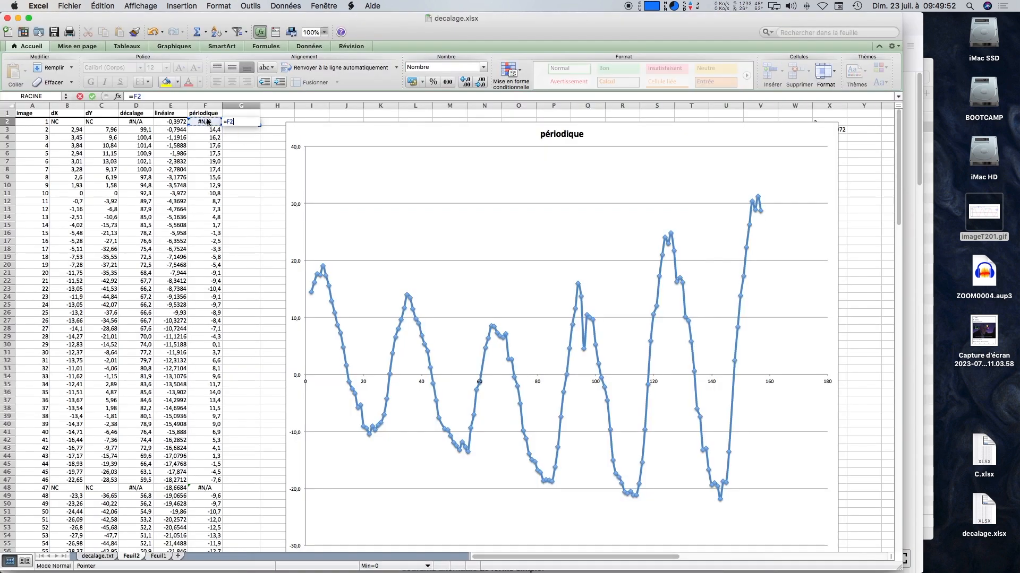
type("^2")
key("Return")
left_click(249, 121)
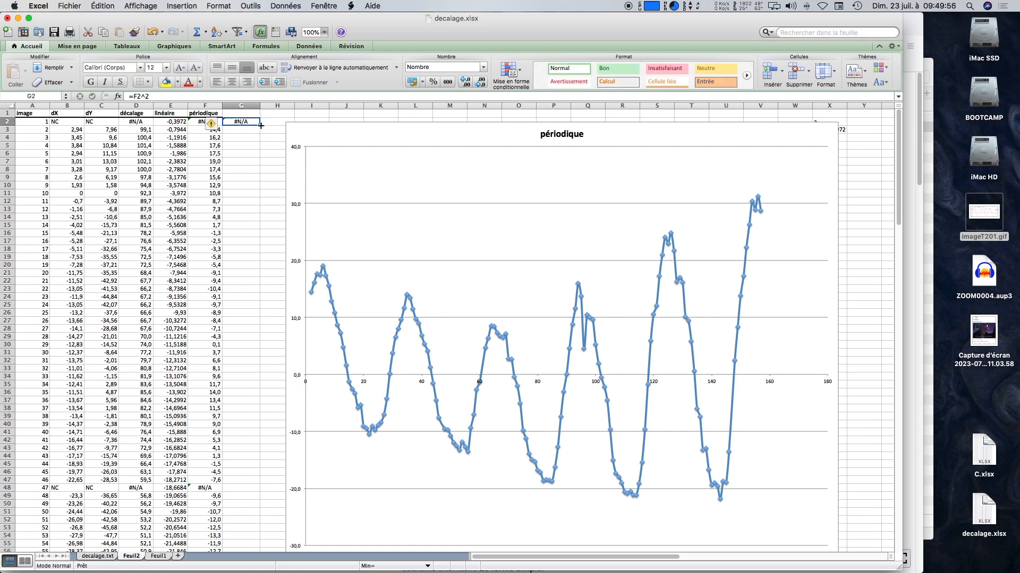
double_click(260, 125)
Step: Move the périodique chart away from the data so that columns H and I are clear
left_click(319, 125)
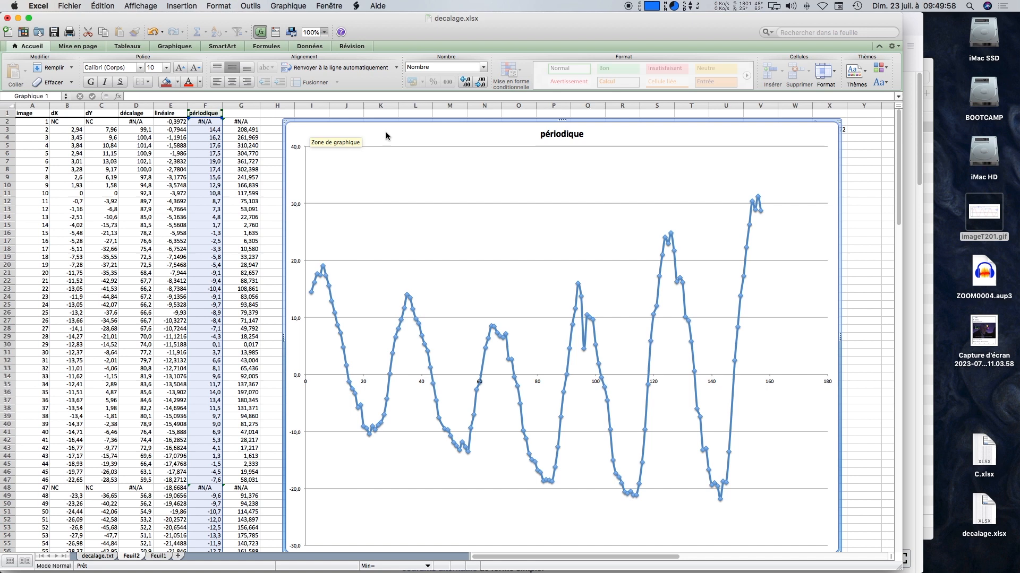
left_click_drag(386, 135, 351, 124)
left_click(255, 129)
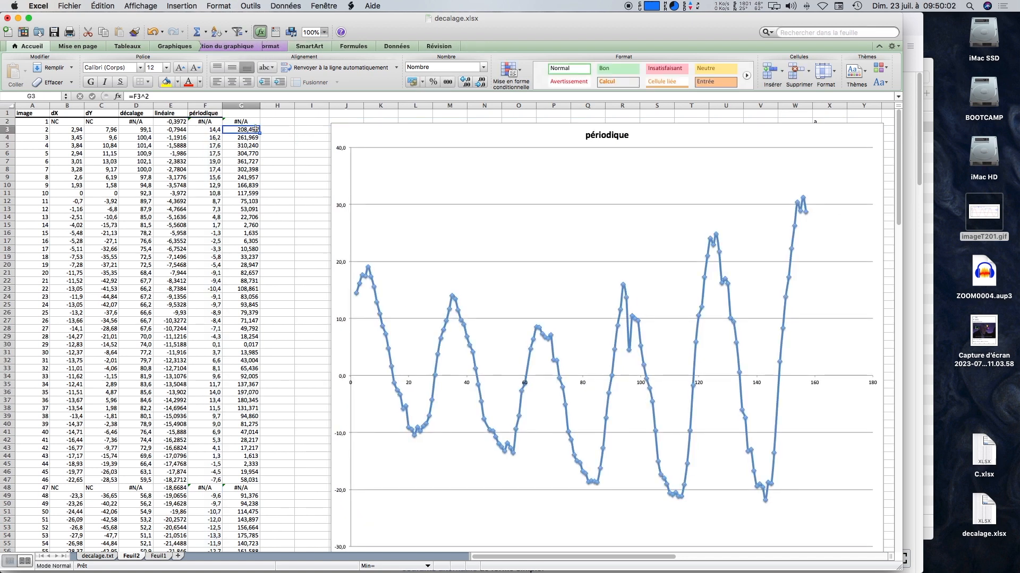
Step: Enter =SOMME.SI(G2:G158;">0") in H2 to sum the squared values without the error cells
left_click(266, 122)
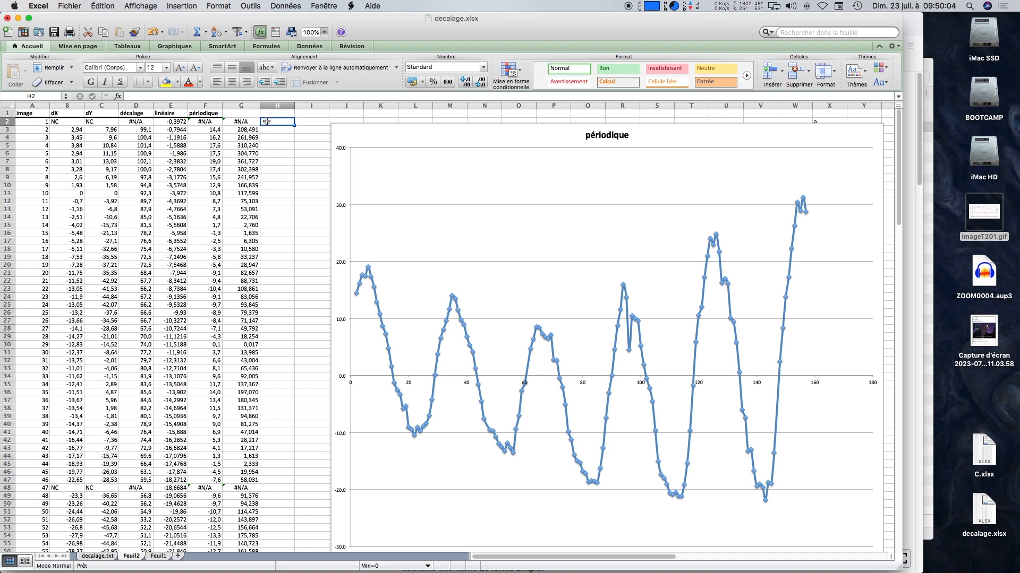
type("=")
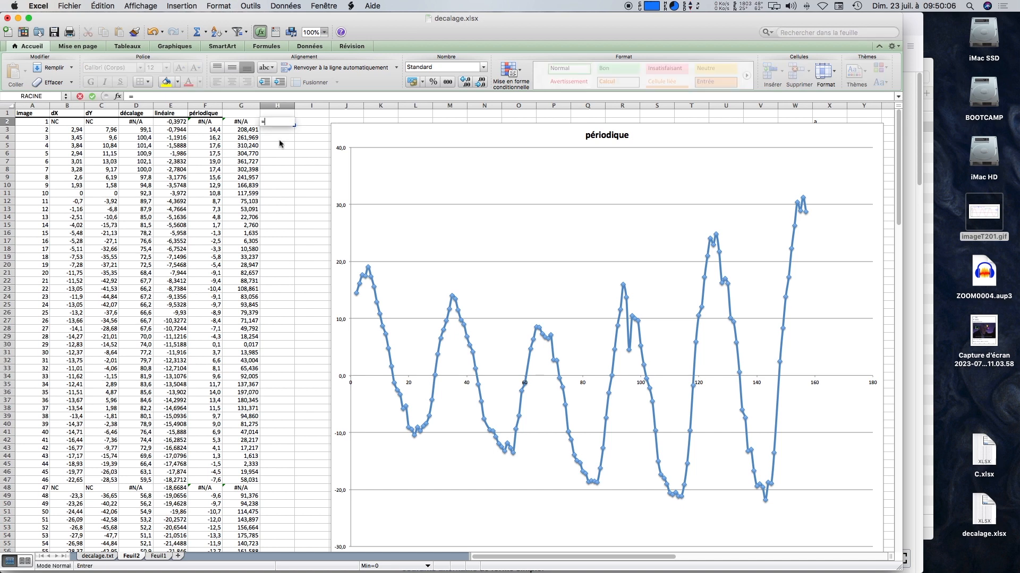
type("somme.")
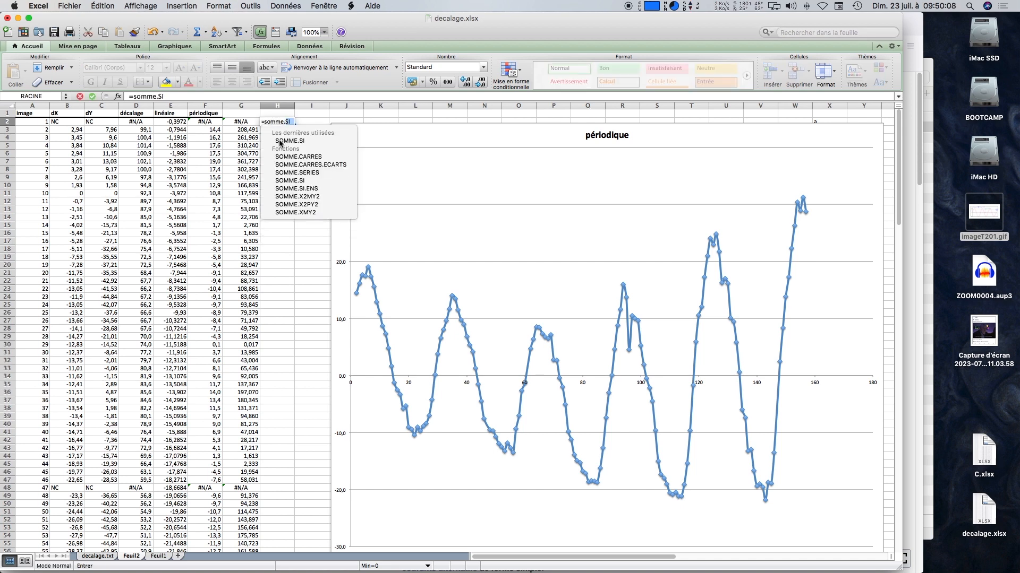
type("si")
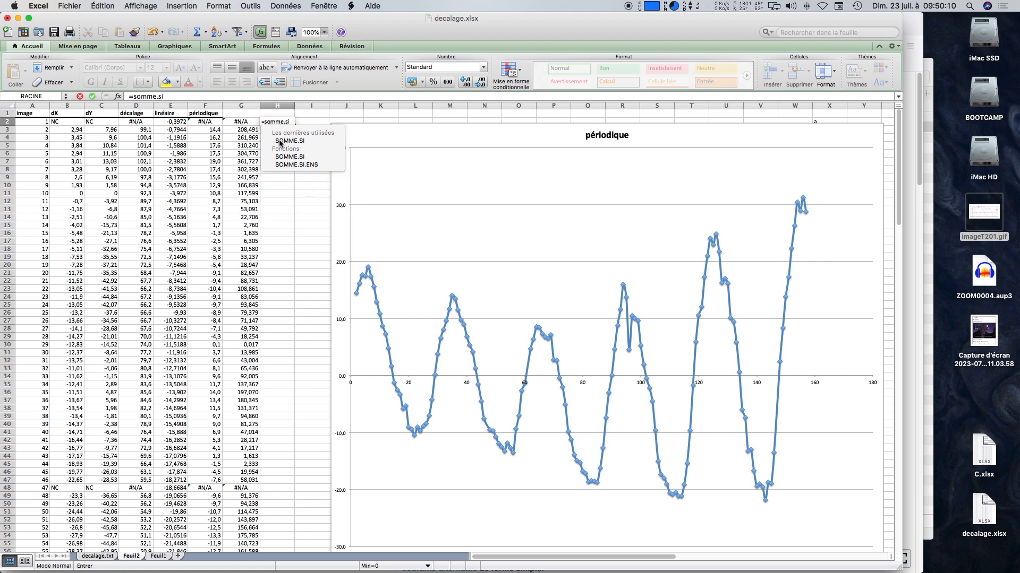
type("(")
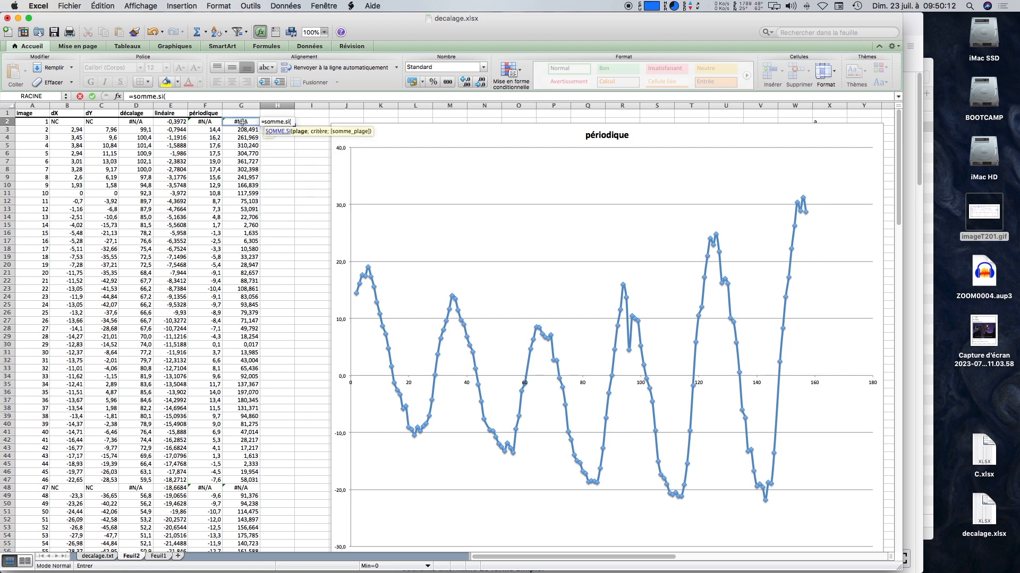
left_click_drag(242, 122, 244, 321)
scroll(244, 320, "down", 20)
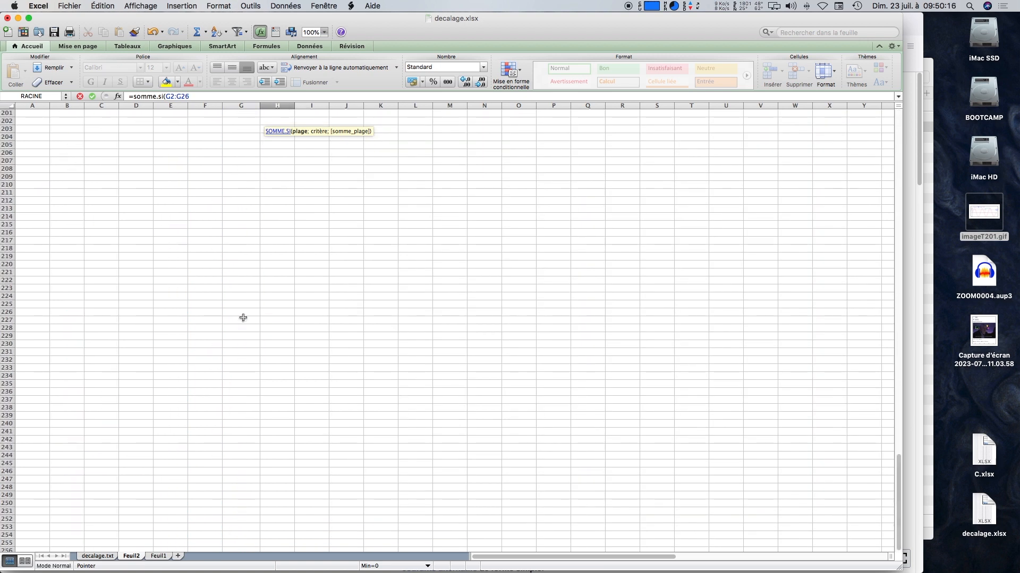
scroll(243, 318, "up", 10)
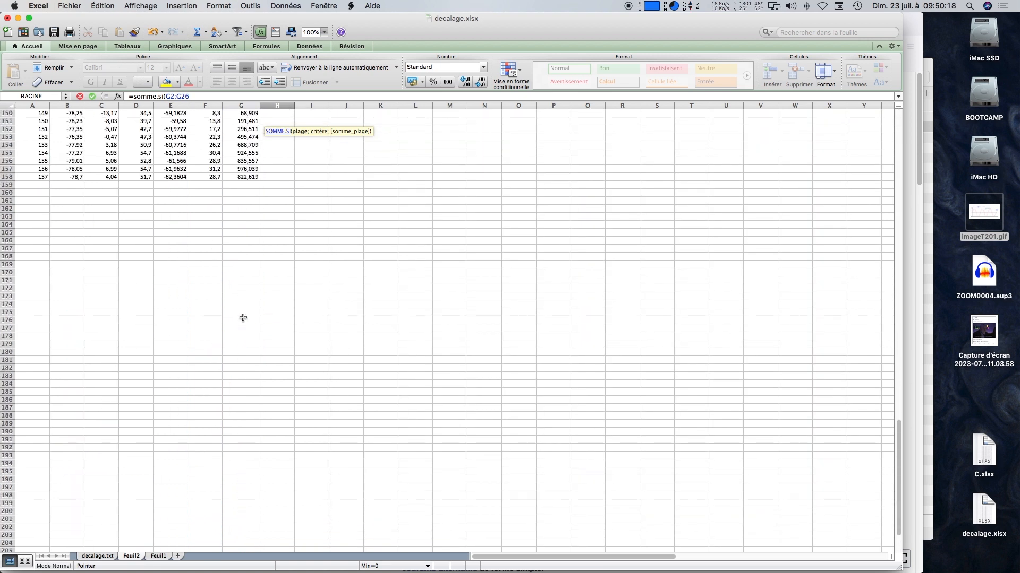
left_click(242, 176, "shift")
type(";\">0")
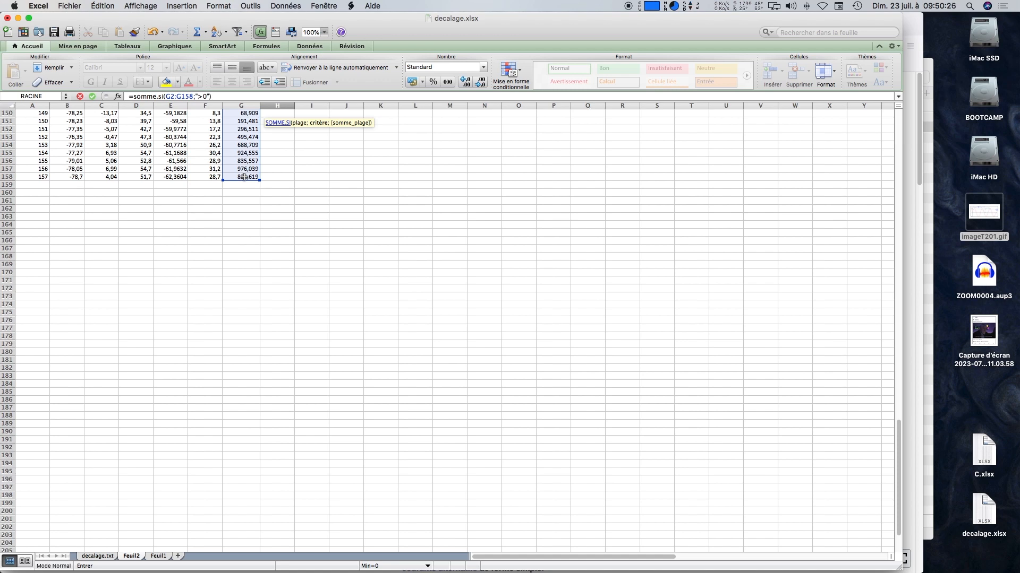
key("Return")
scroll(273, 181, "up", 1)
Step: Turn the H2 sum into an RMS value with =RACINE(SOMME.SI(G2:G158;">0")/NB(G2:G158))
left_click(279, 123)
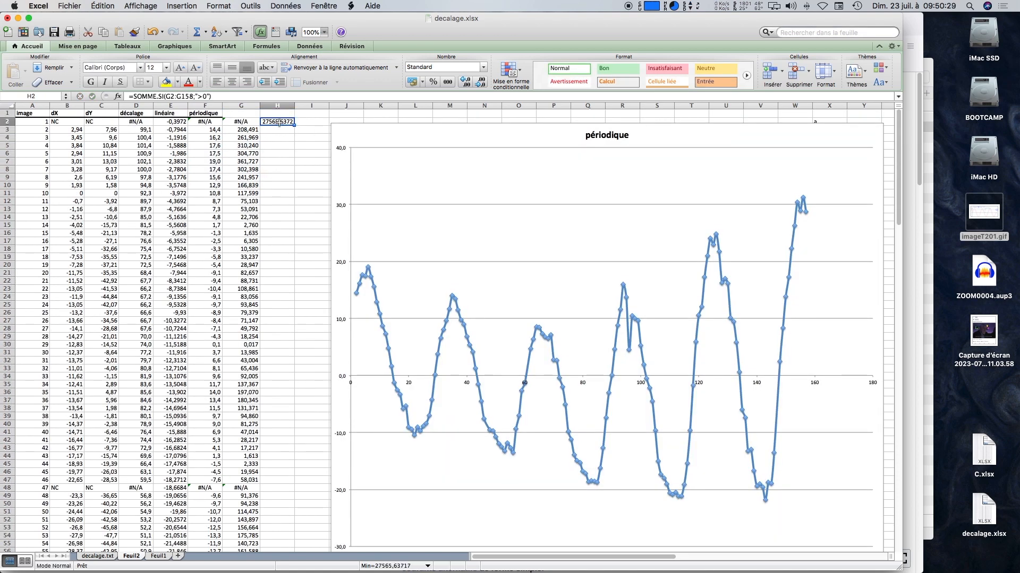
left_click(217, 97)
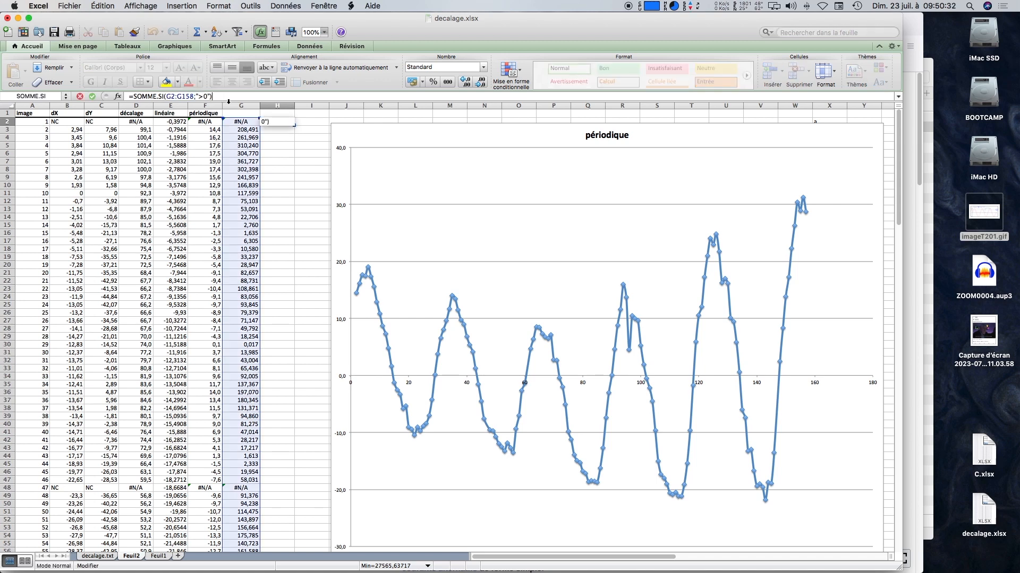
type("/nb(")
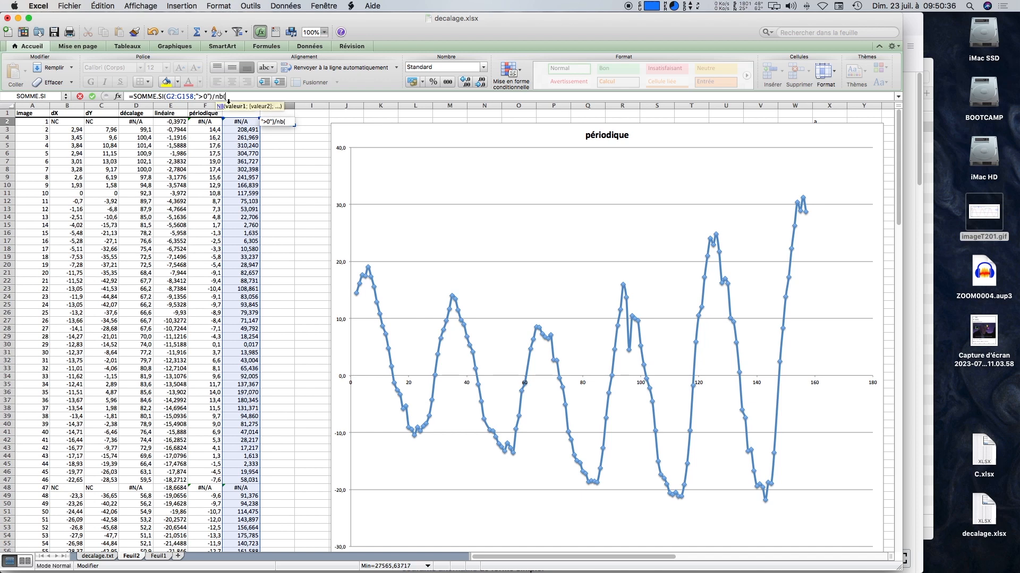
type("G2:G158")
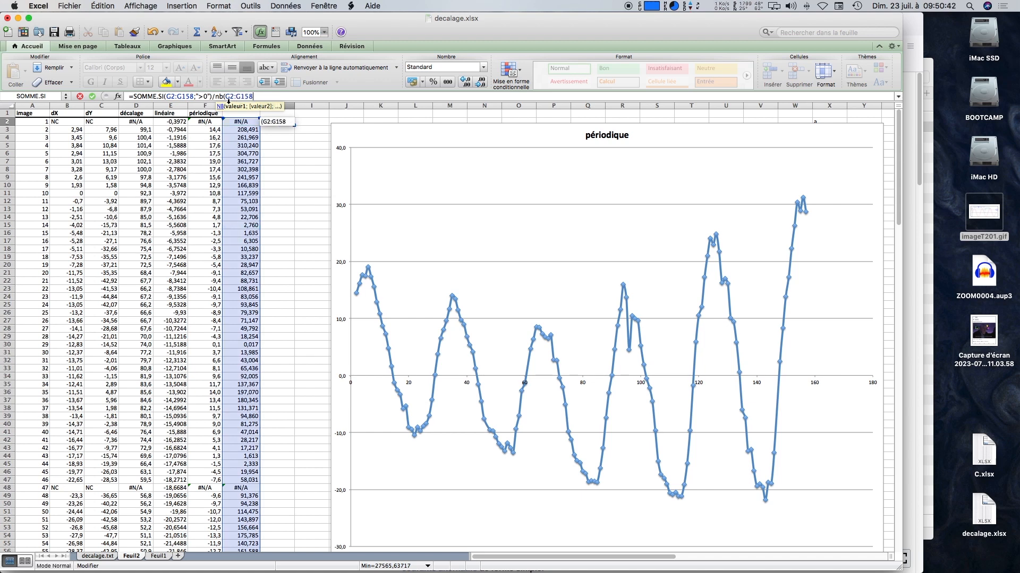
left_click(136, 96)
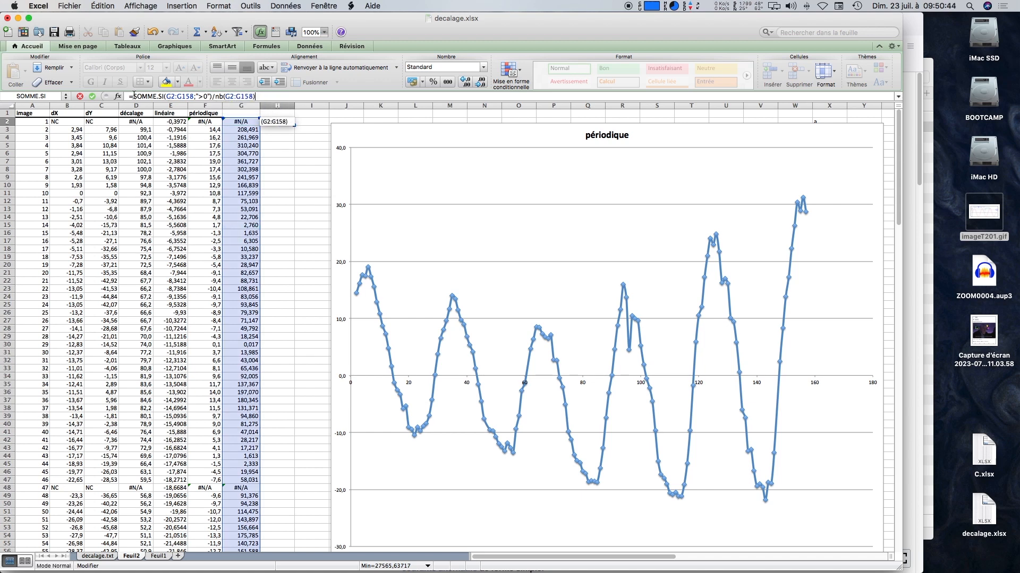
type("racine(")
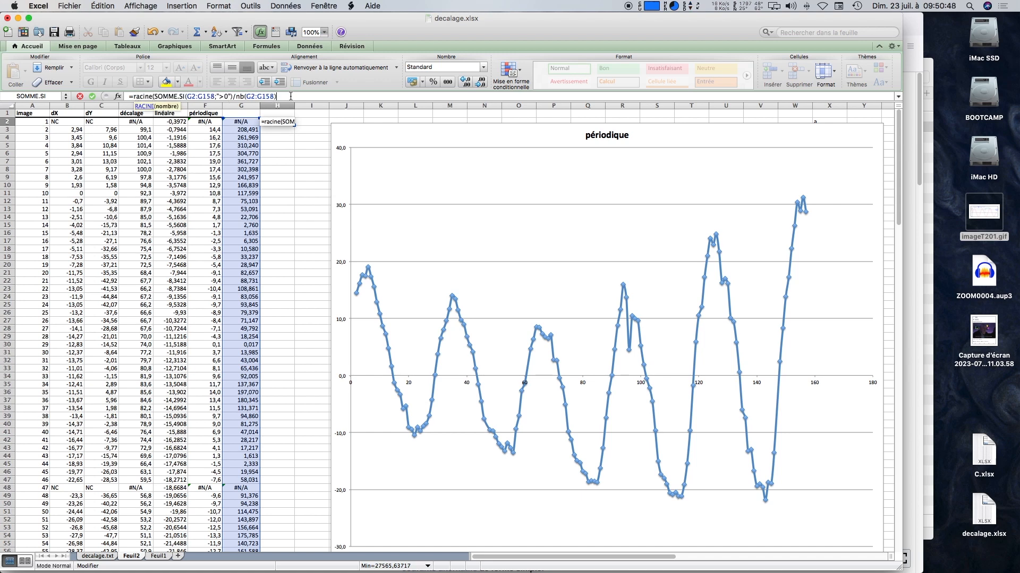
key("Return")
Step: Reduce the number format of the RMS result in H2 to two decimal places
left_click(286, 121)
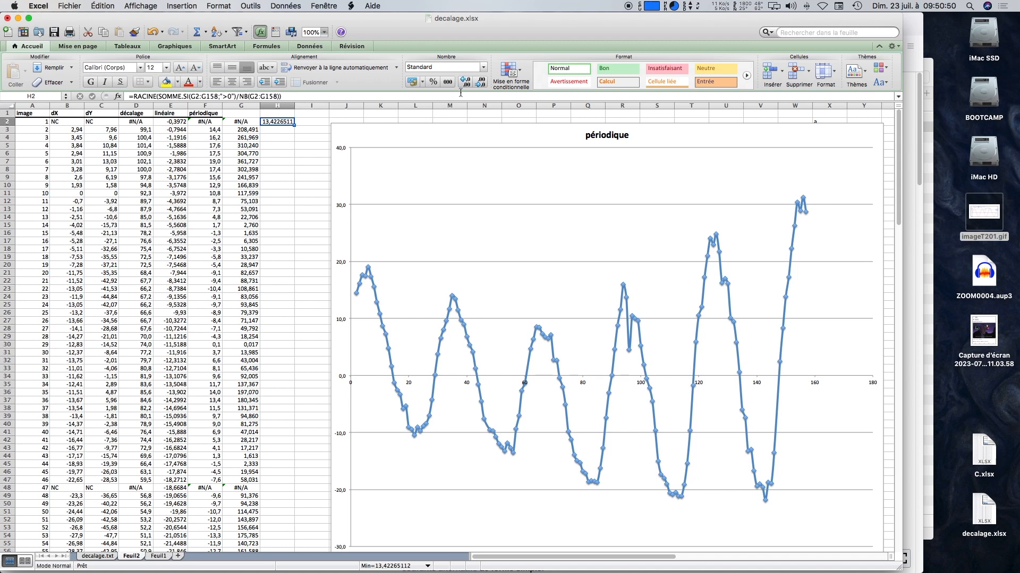
left_click(481, 83)
left_click(481, 83)
left_click(481, 83)
left_click(480, 82)
left_click(481, 83)
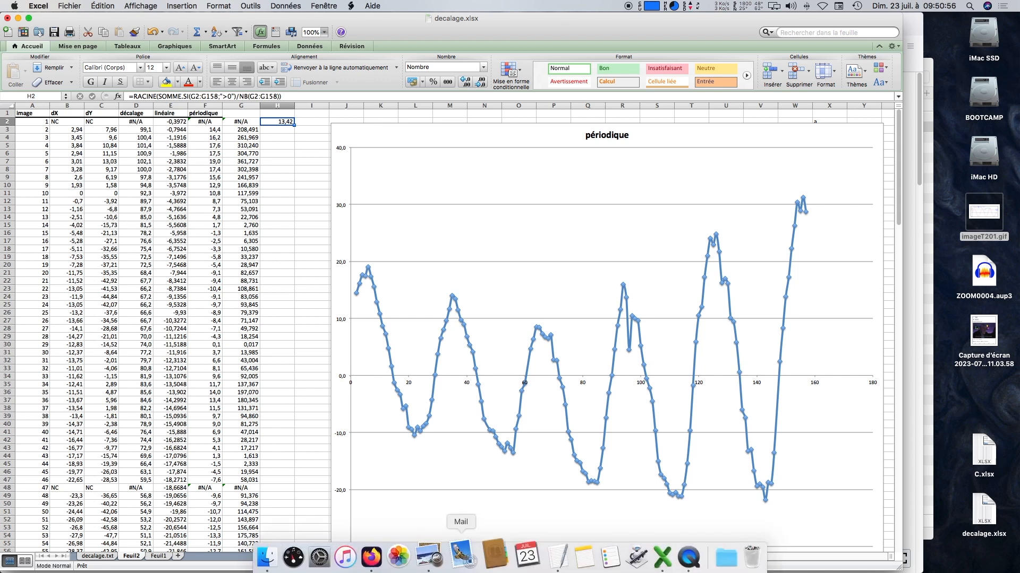
Step: Switch to Preview to examine how RMS relates to amplitude in imageT201.gif, then return to the Excel worksheet
left_click(443, 555)
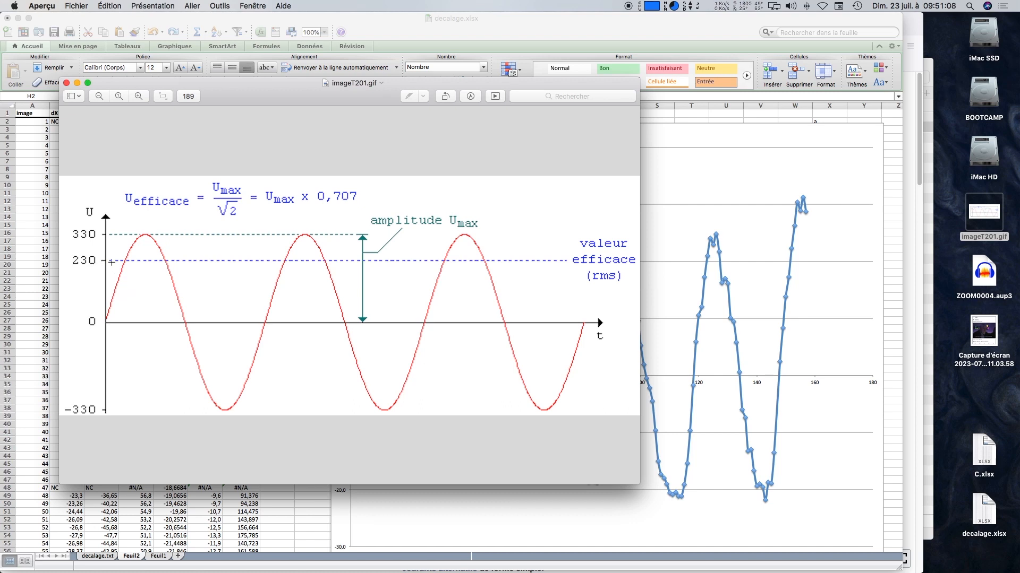
left_click(386, 24)
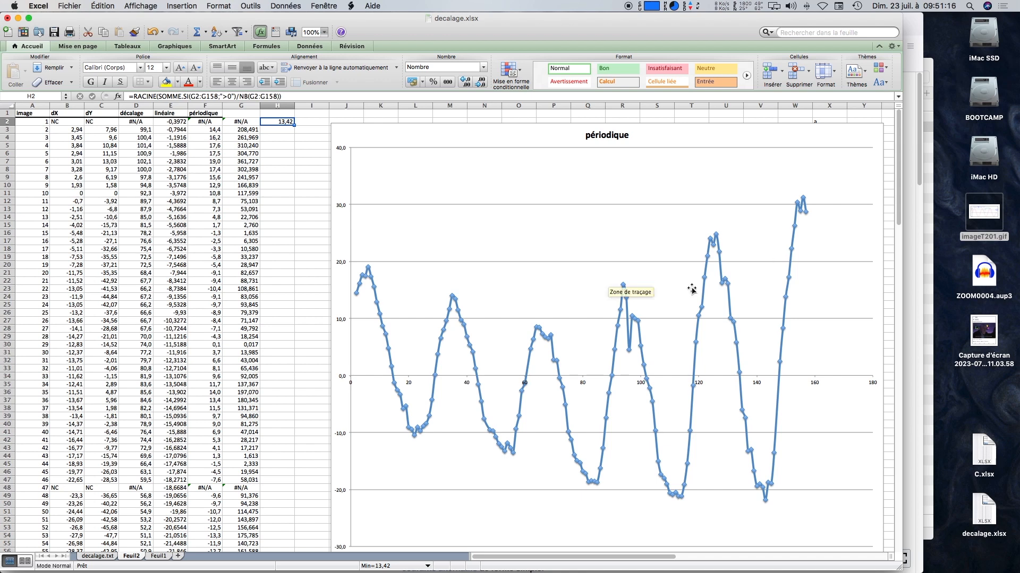
Step: Enter =31,2+21,8 in H5 to compute the peak-to-peak amplitude from the extremes of the périodique curve
mouse_move(802, 200)
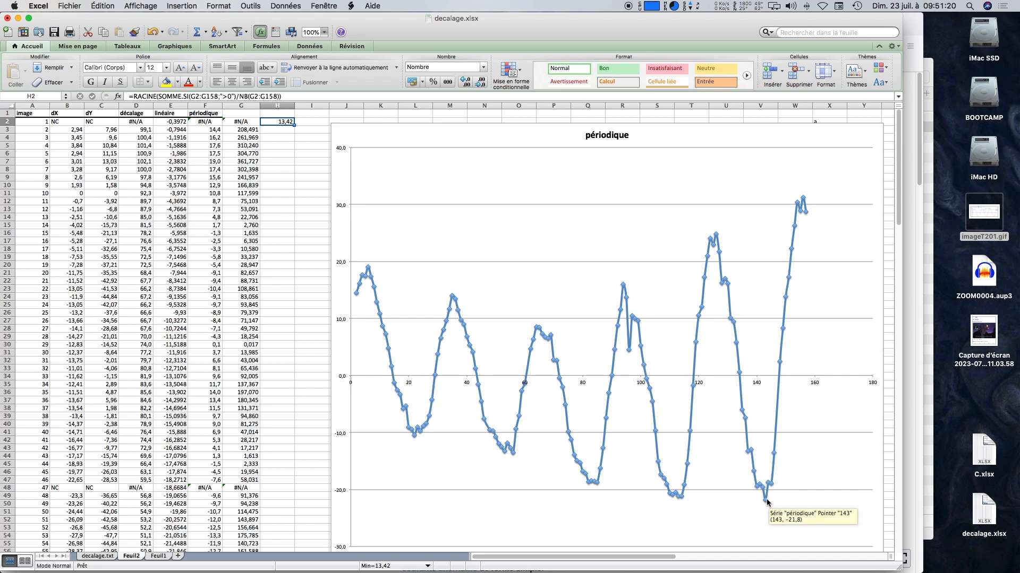
left_click(277, 147)
type("=31,2")
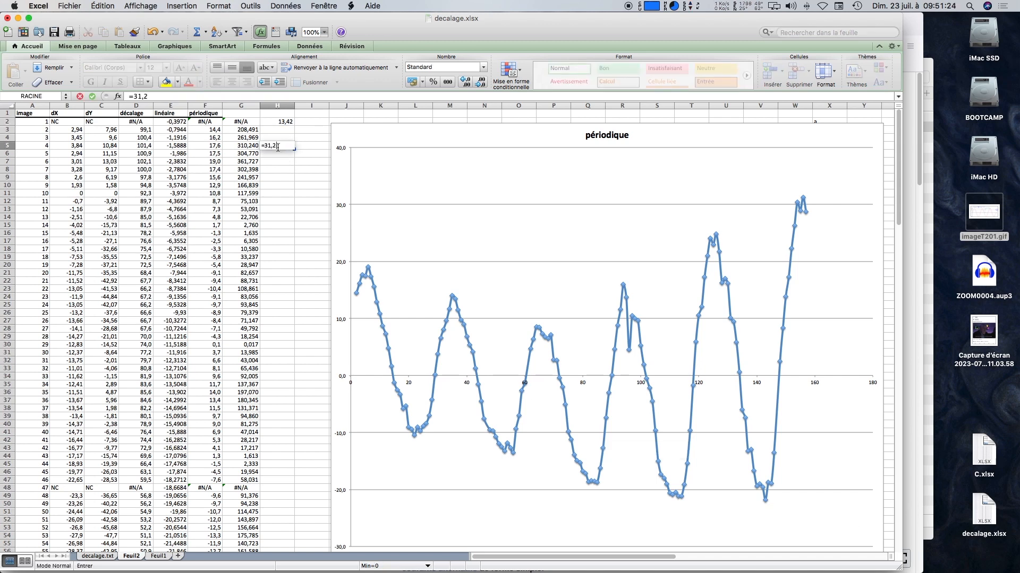
type("+21,8")
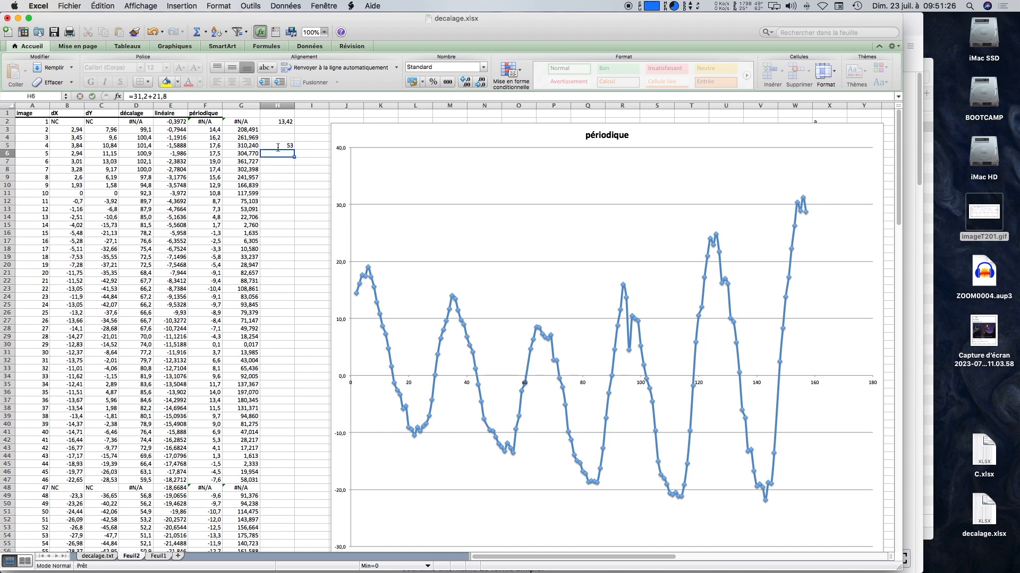
key("Return")
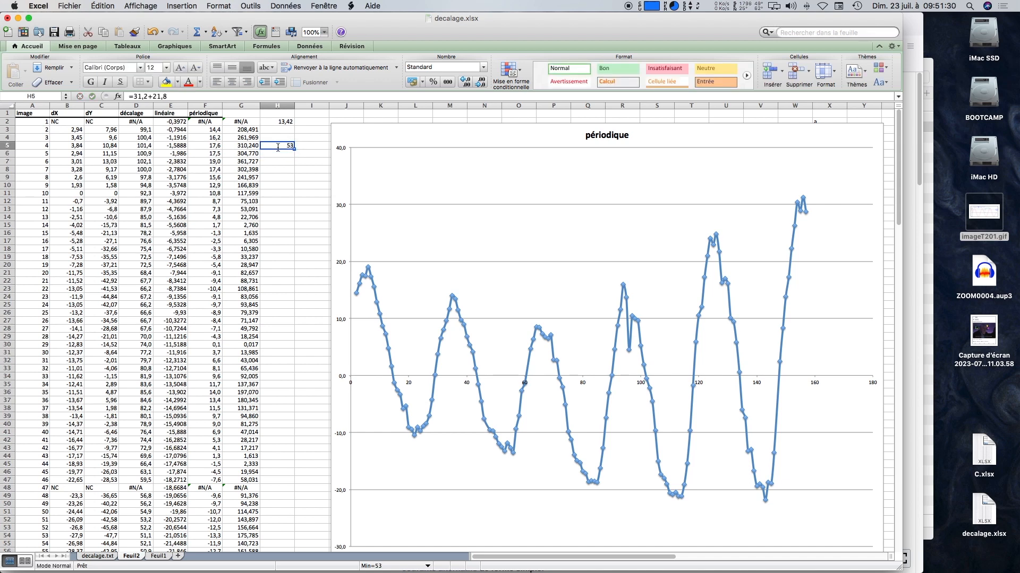
key("Up")
key("Up")
key("Up")
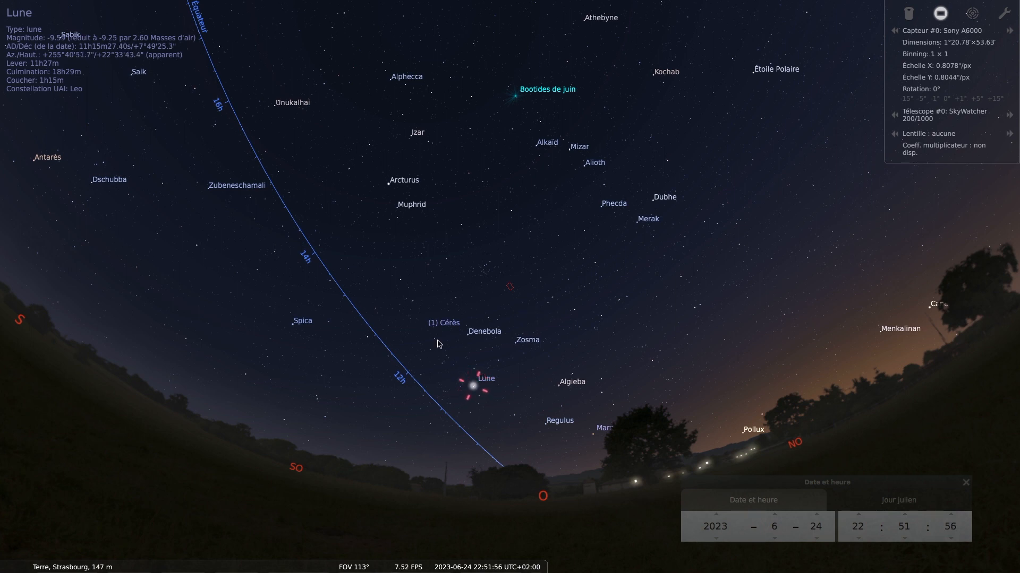
Step: In Stellarium, select (1) Cérès, centre the view on it and zoom in to its sensor frame
scroll(438, 344, "up", 2)
scroll(430, 343, "up", 5)
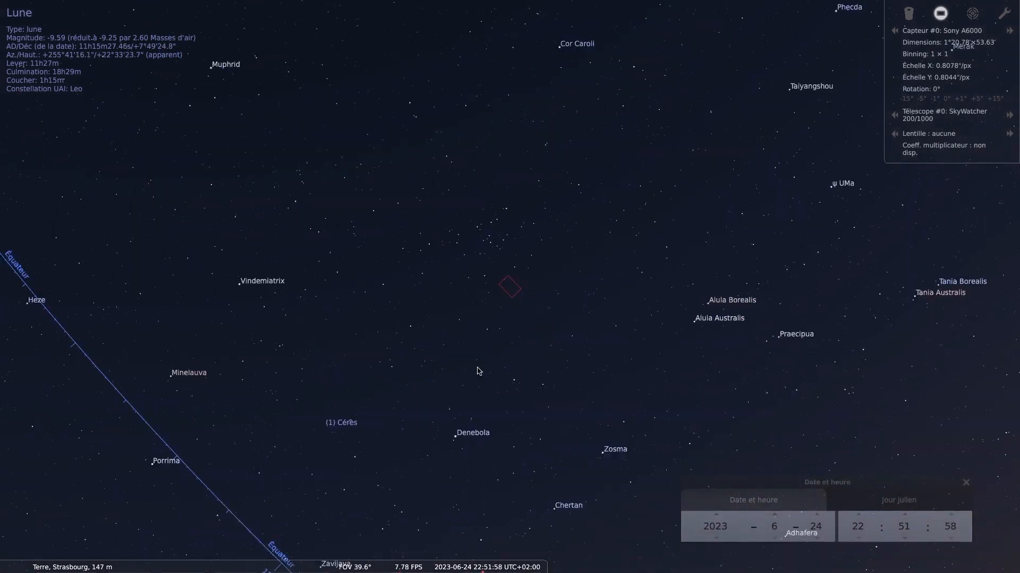
left_click(394, 381)
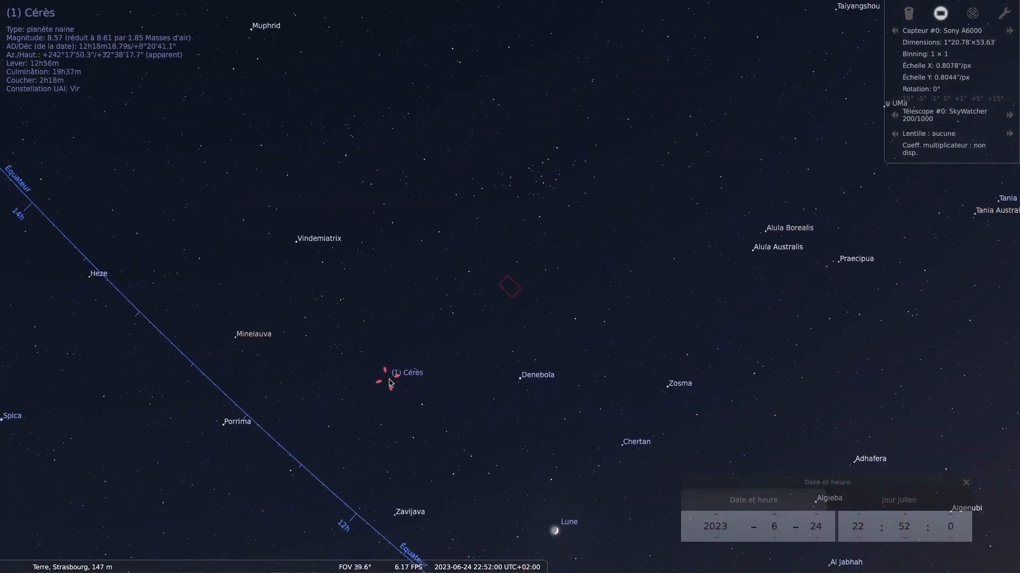
key("space")
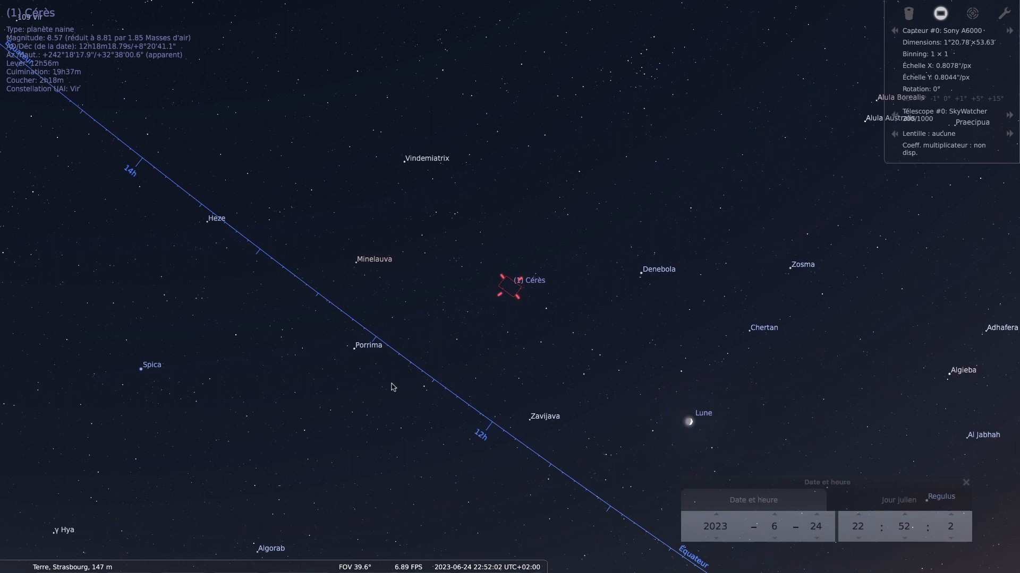
scroll(557, 301, "up", 10)
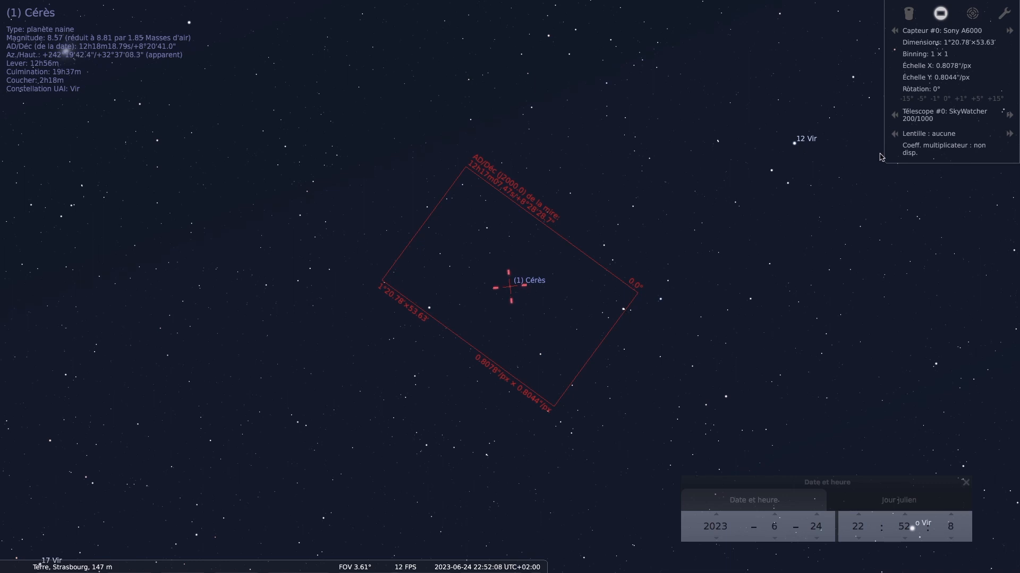
Step: Accelerate time to watch Cérès drift across the sensor frame, and return to normal speed
scroll(695, 359, "up", 3)
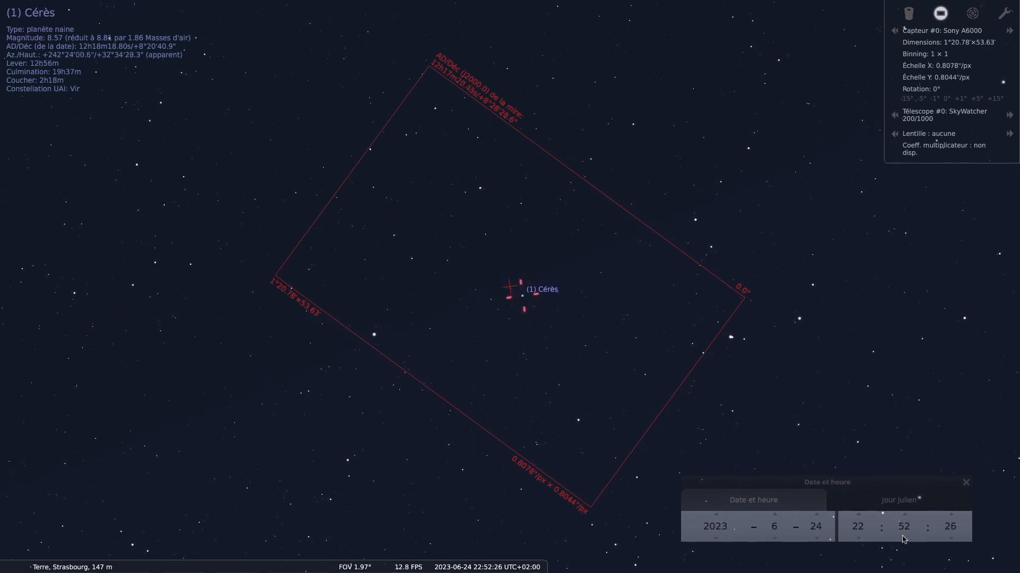
left_click(520, 567)
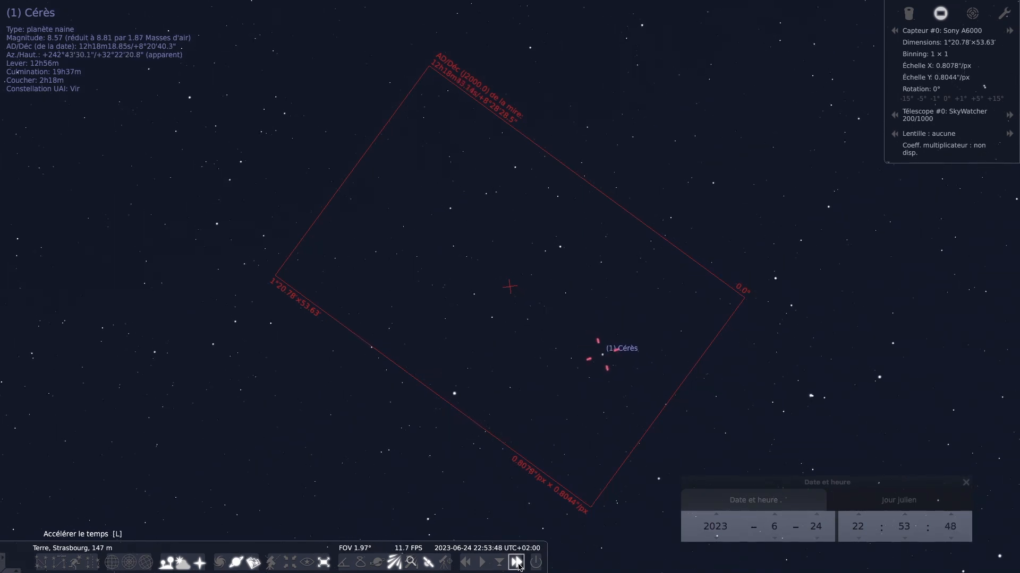
left_click(481, 562)
Step: Show the equatorial grid over the wide sky and bring the celestial pole region into view
scroll(421, 421, "down", 3)
scroll(421, 423, "down", 6)
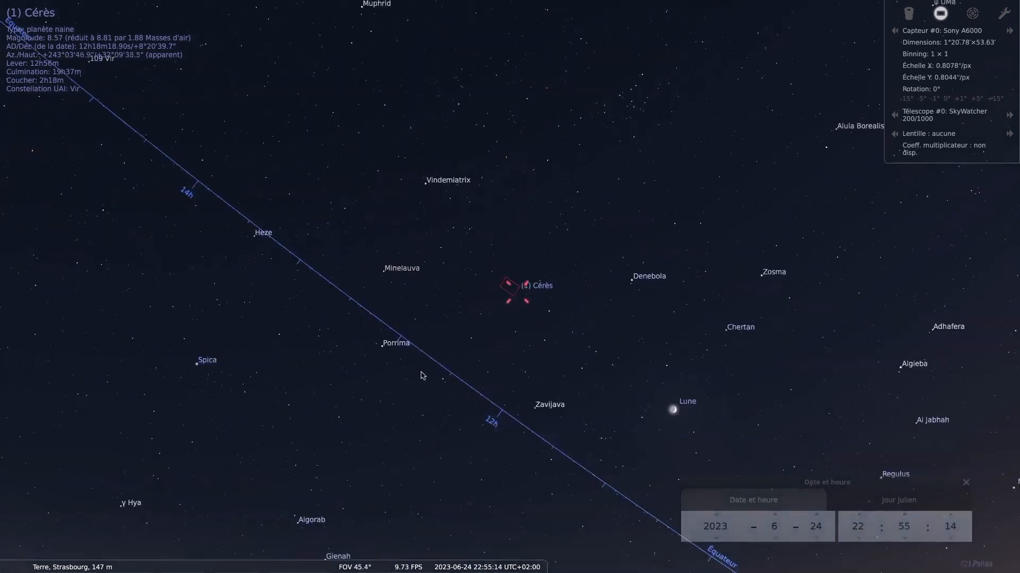
scroll(422, 375, "down", 5)
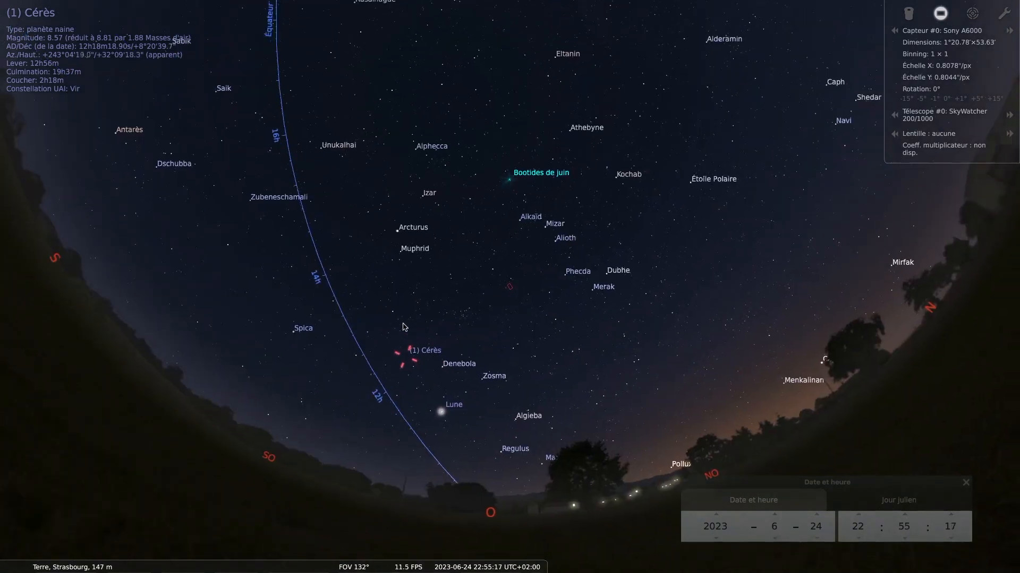
mouse_move(130, 561)
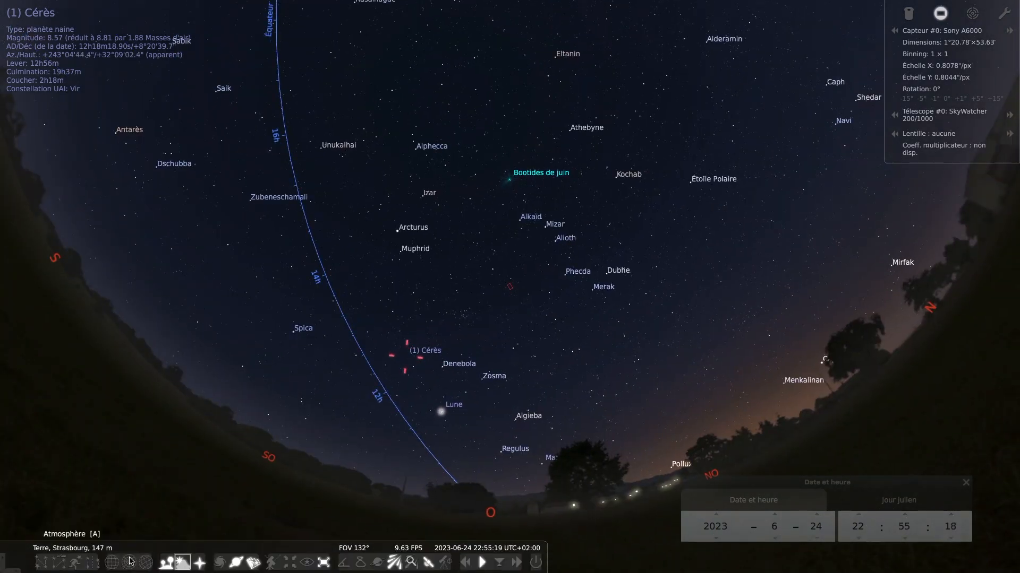
left_click(129, 562)
left_click_drag(560, 301, 494, 334)
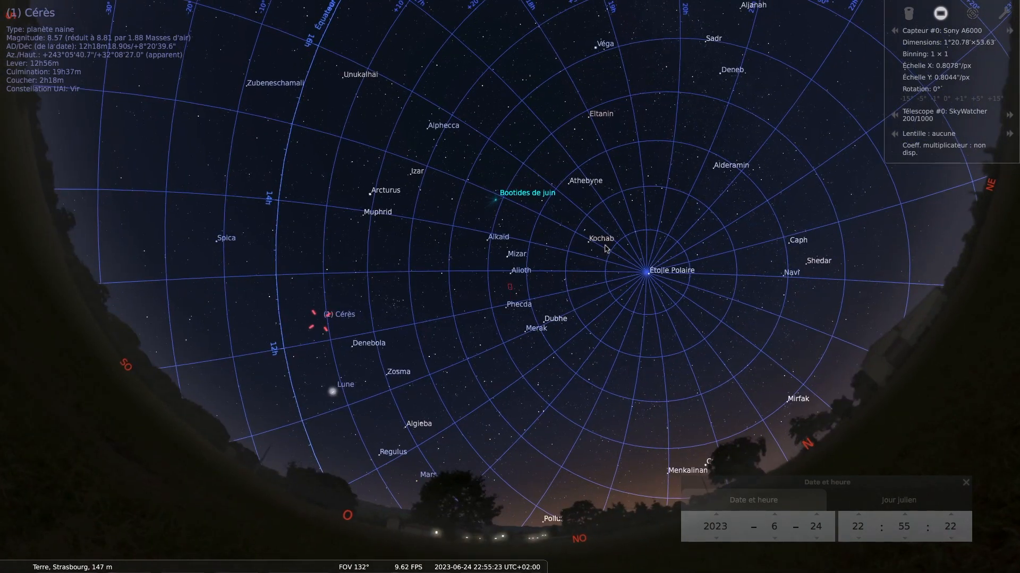
Step: Select the star Kochab near the pole, zoom in to its sensor frame and hide the equatorial grid
left_click(589, 241)
left_click_drag(590, 241, 551, 344)
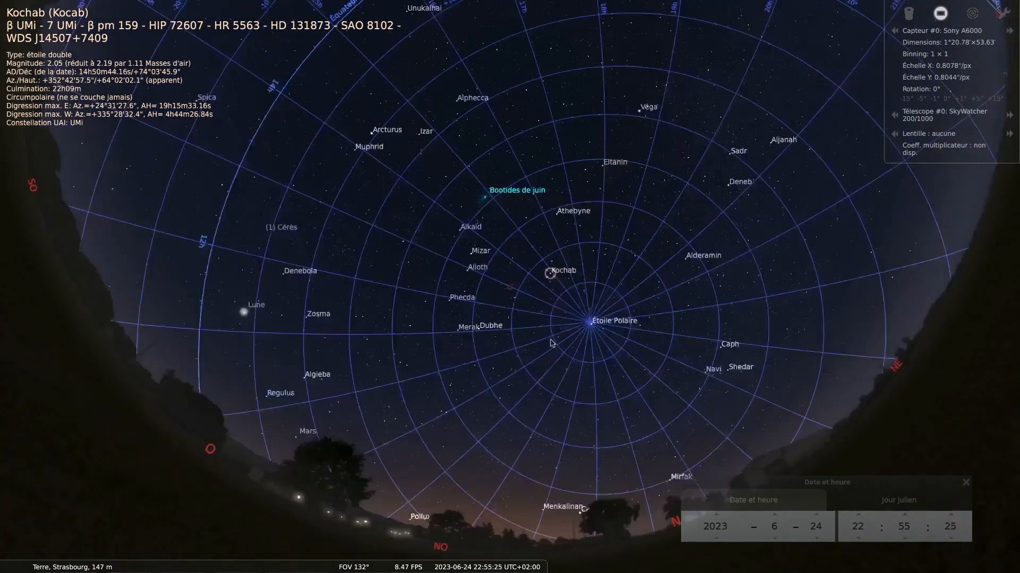
key("slash")
mouse_move(162, 563)
left_click(113, 562)
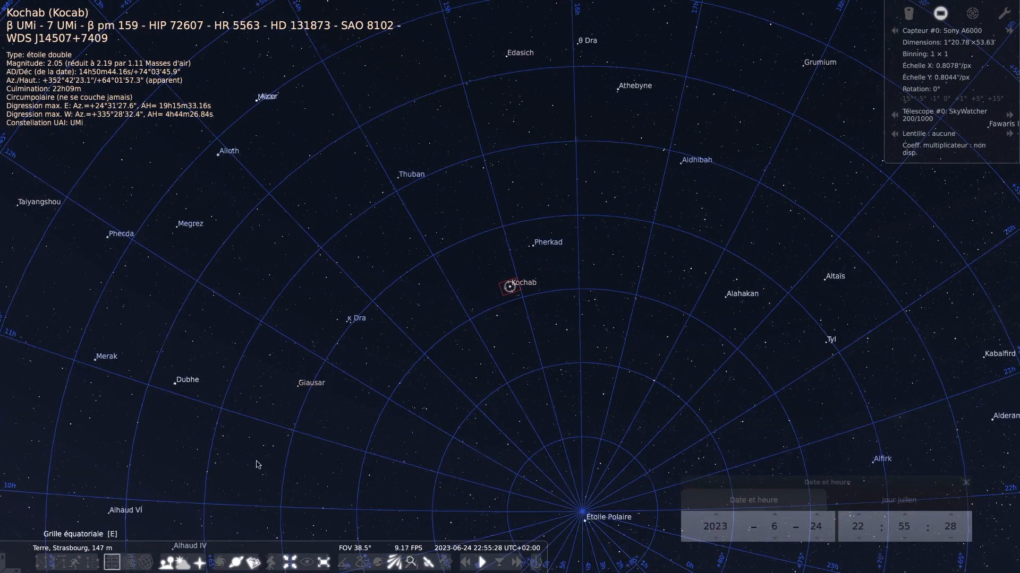
key("slash")
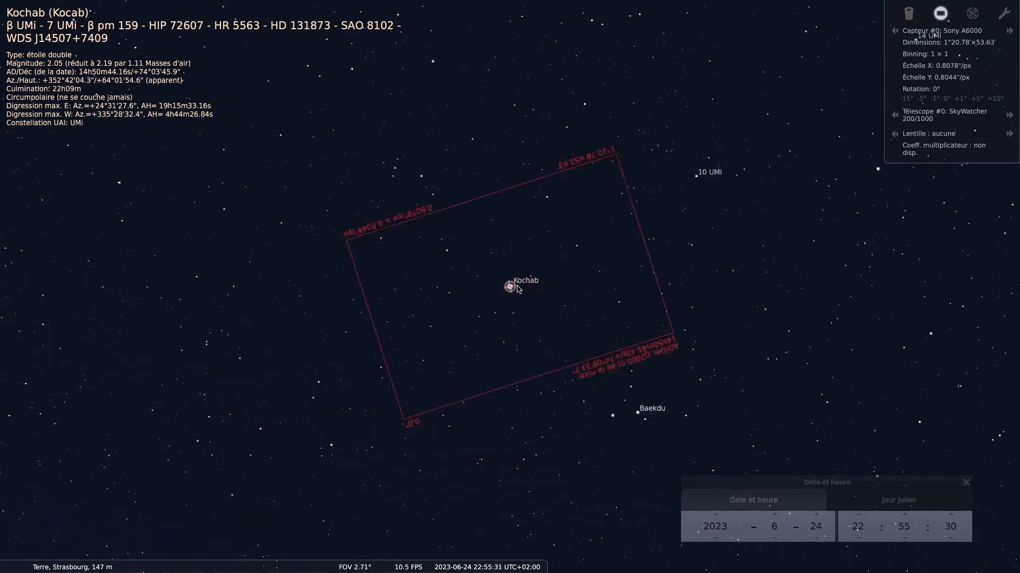
Step: Accelerate time to watch Kochab drift across the sensor frame, and return to normal speed
scroll(517, 289, "up", 2)
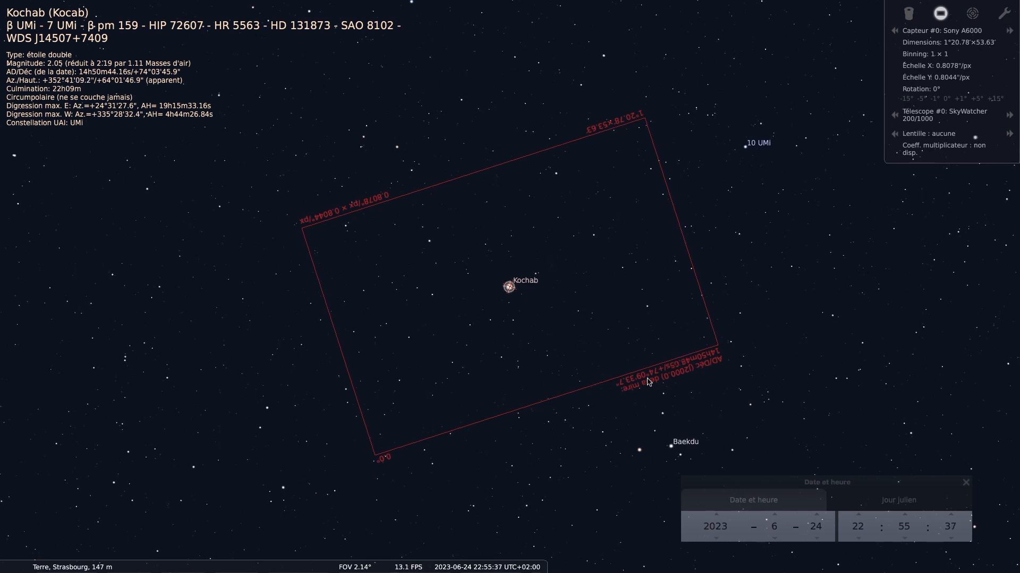
scroll(518, 298, "up", 5)
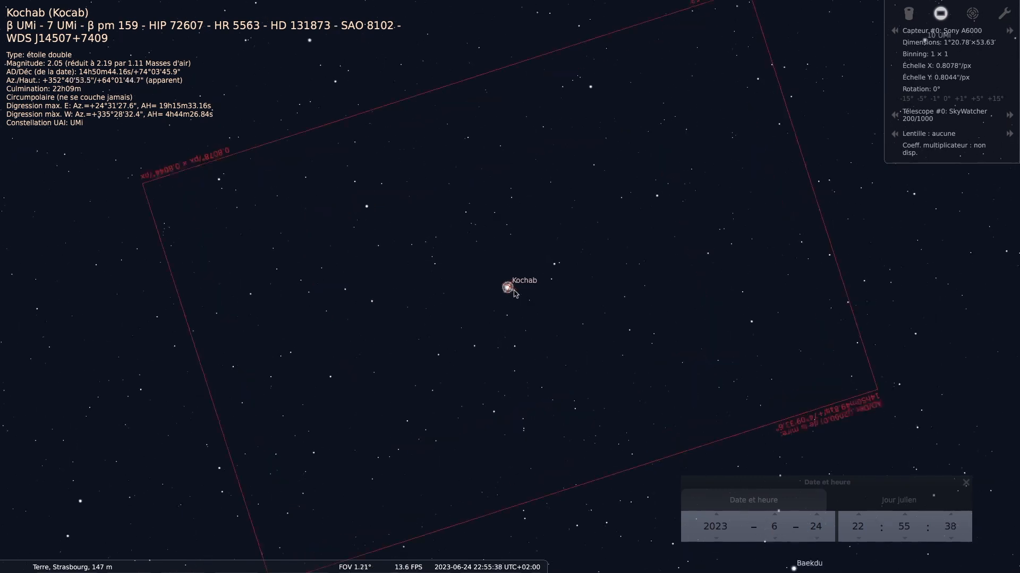
scroll(515, 294, "down", 4)
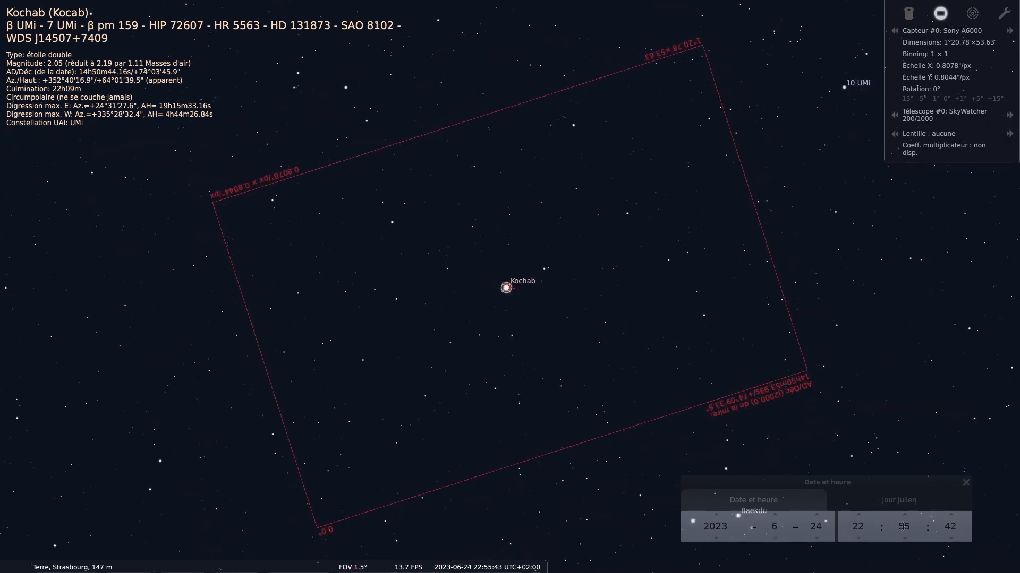
mouse_move(475, 555)
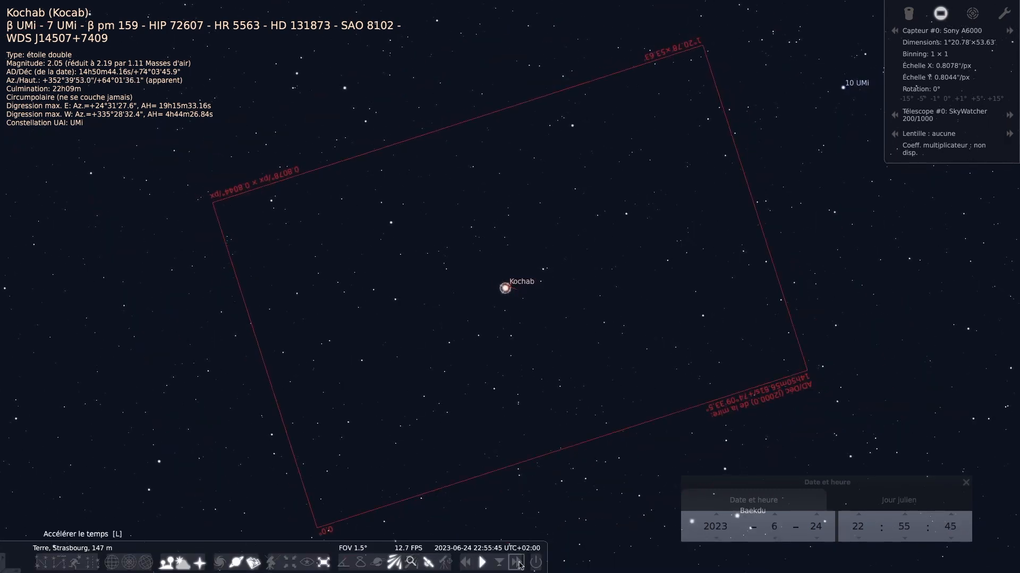
left_click(516, 562)
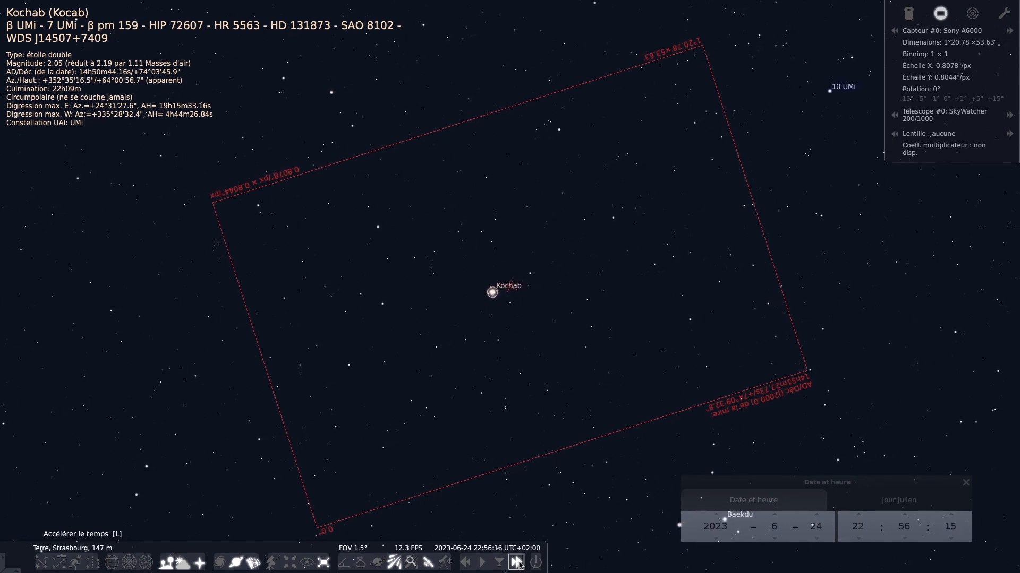
left_click(482, 564)
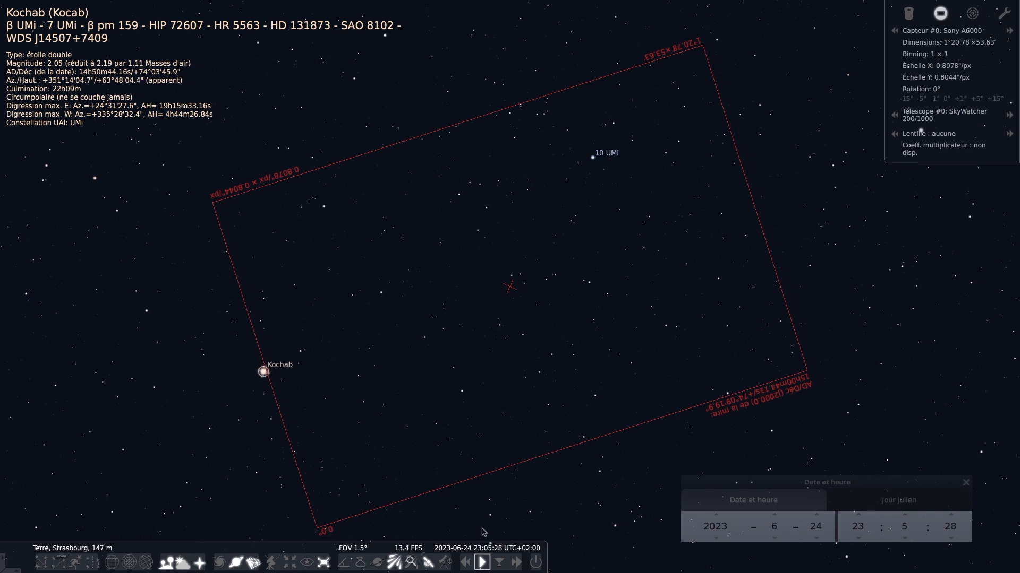
Step: Zoom back out from Kochab and turn the sky view to Cérès to compare their distances from the celestial equator
scroll(486, 436, "down", 5)
scroll(486, 434, "down", 5)
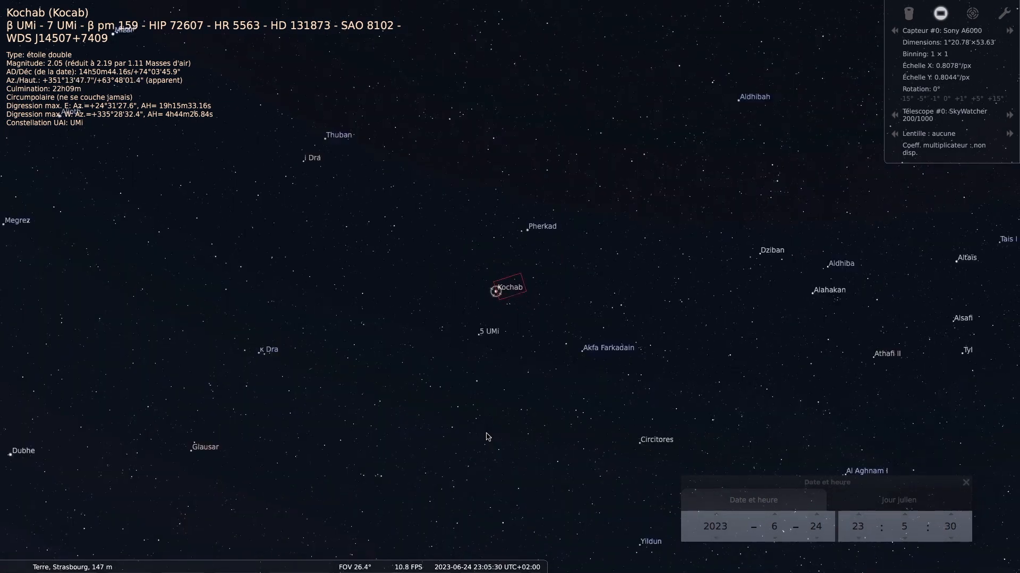
left_click_drag(521, 371, 546, 312)
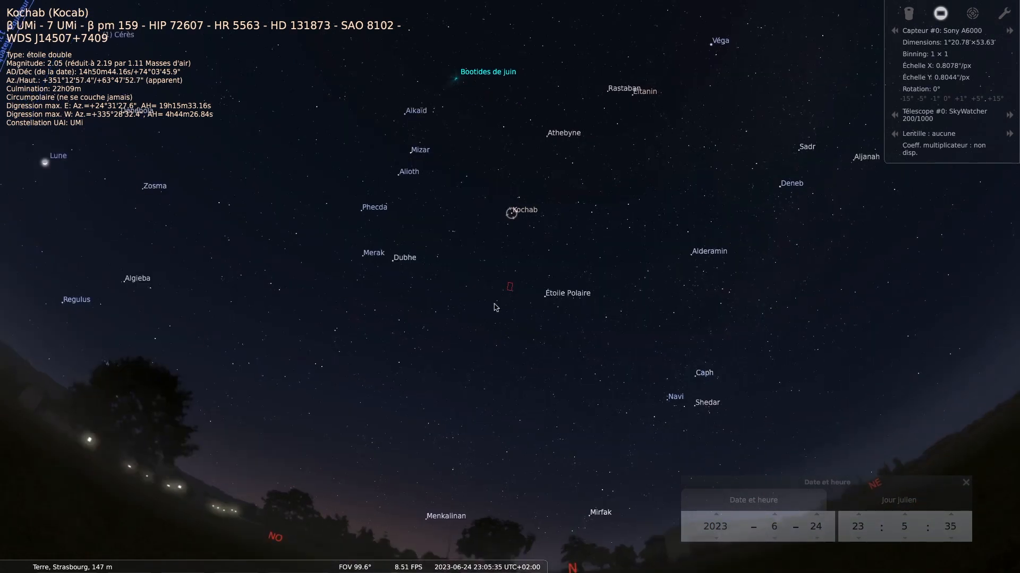
key("Left")
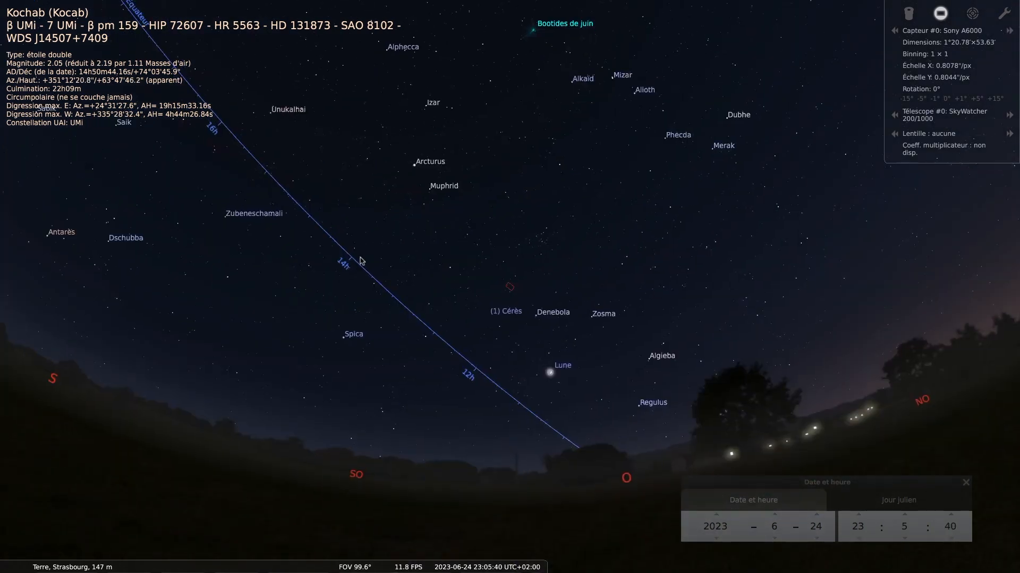
left_click_drag(404, 319, 444, 312)
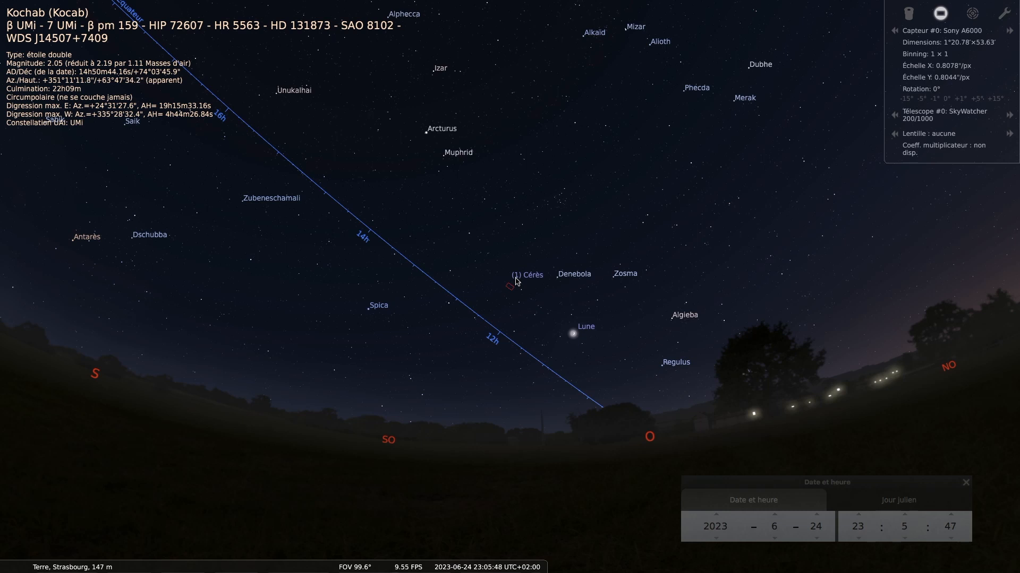
Step: Switch to Excel and enter a formula in I2 that divides the RMS value in H2 by the cosine of 8,5
key("super+Tab")
left_click(494, 332)
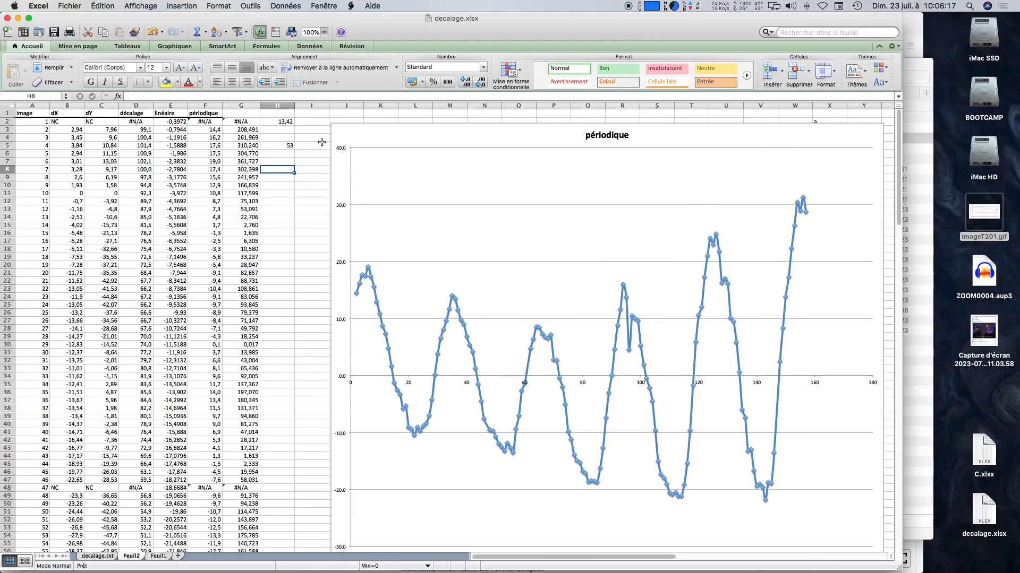
left_click(314, 122)
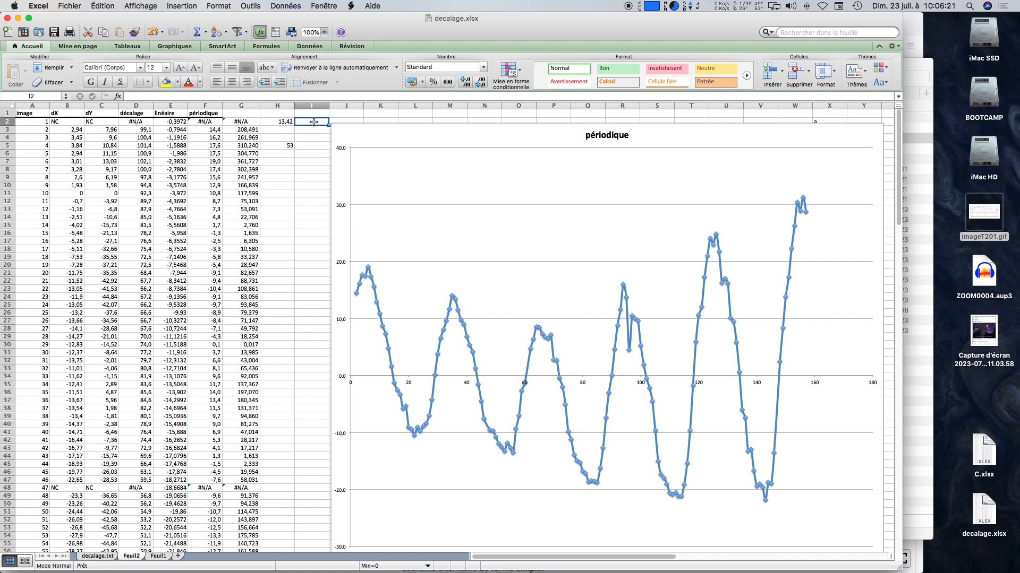
type("=")
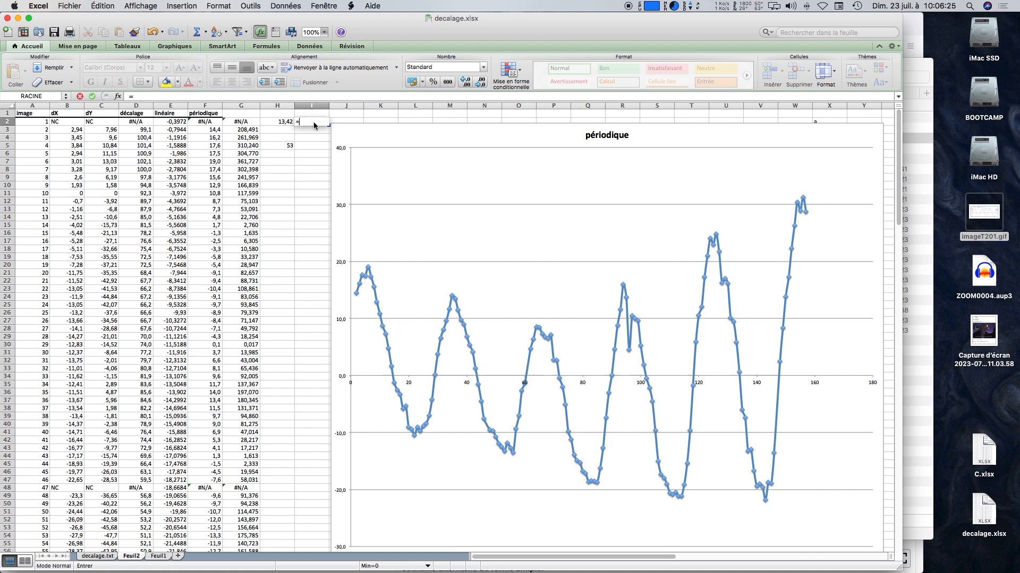
left_click(277, 124)
type("/cos(8,5")
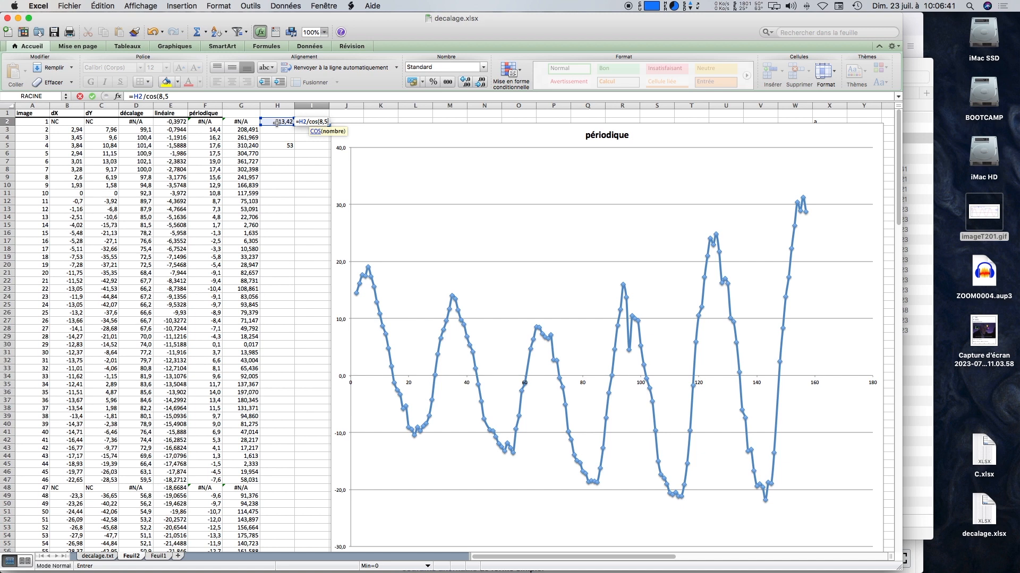
key("Return")
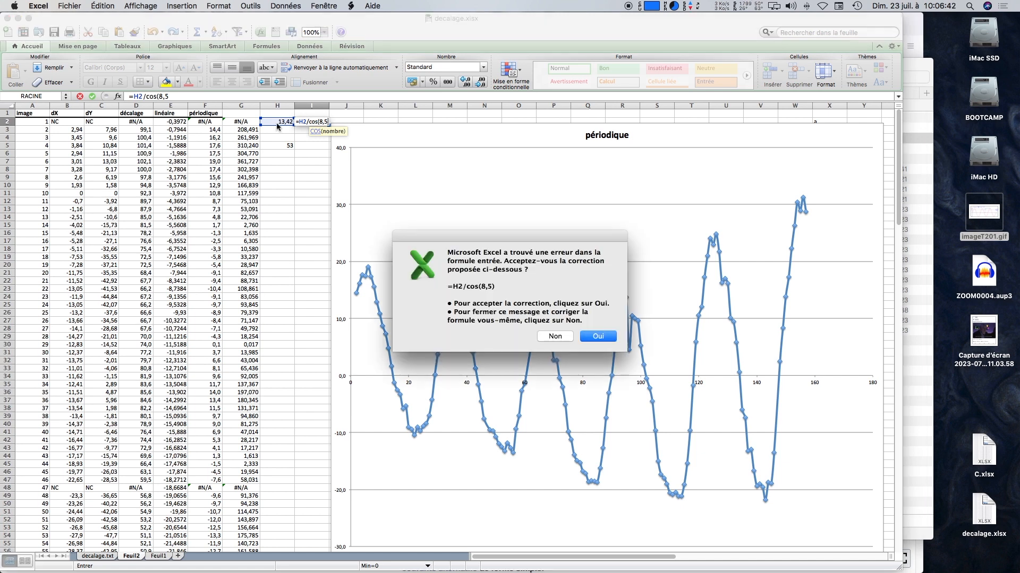
Step: Correct the I2 formula to convert the declination to radians: =H2/COS(8,5*PI()/180)
left_click(563, 340)
left_click(598, 316)
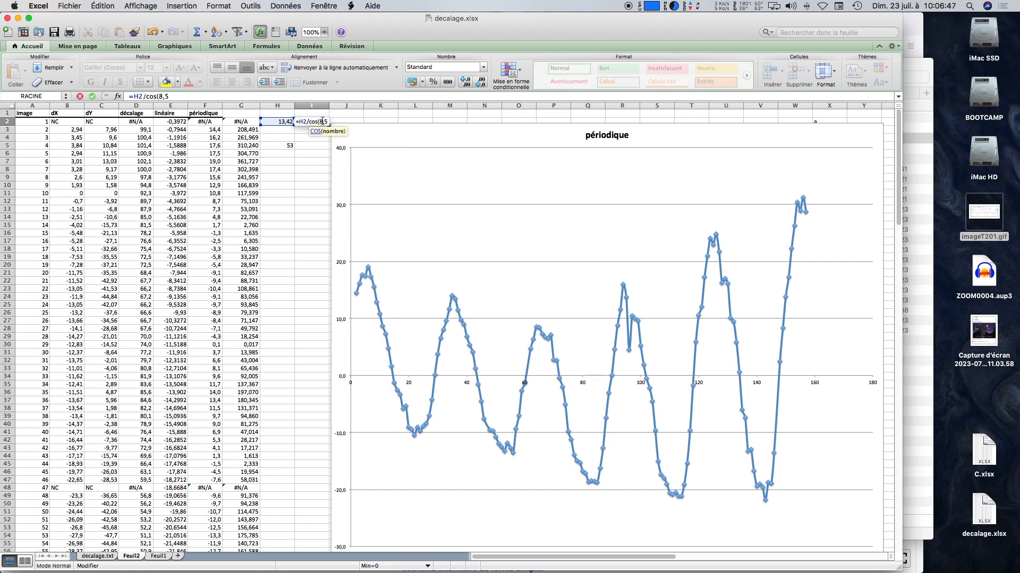
type("(8,5*pi()/180)")
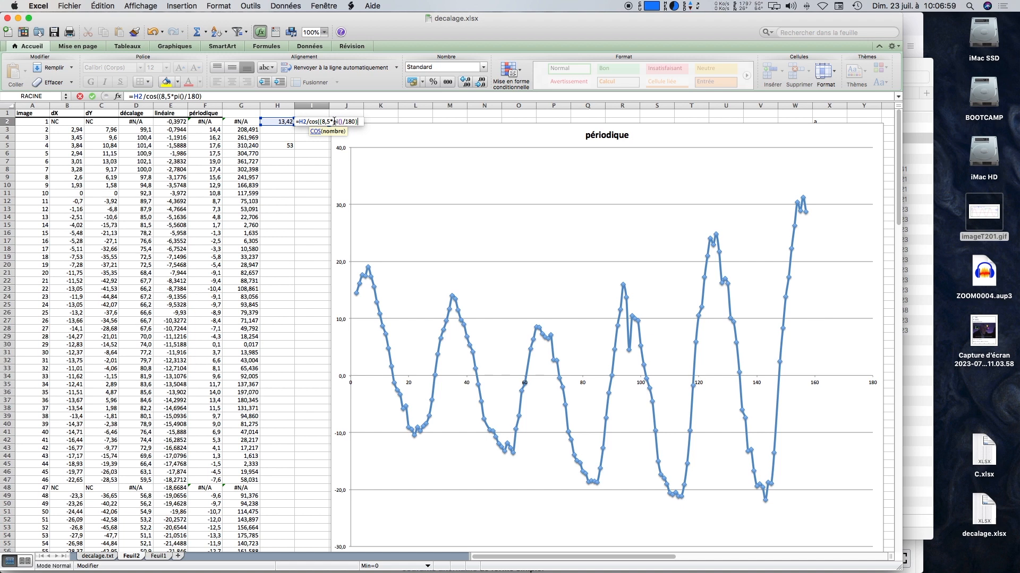
left_click(325, 122)
key("BackSpace")
key("Return")
key("Up")
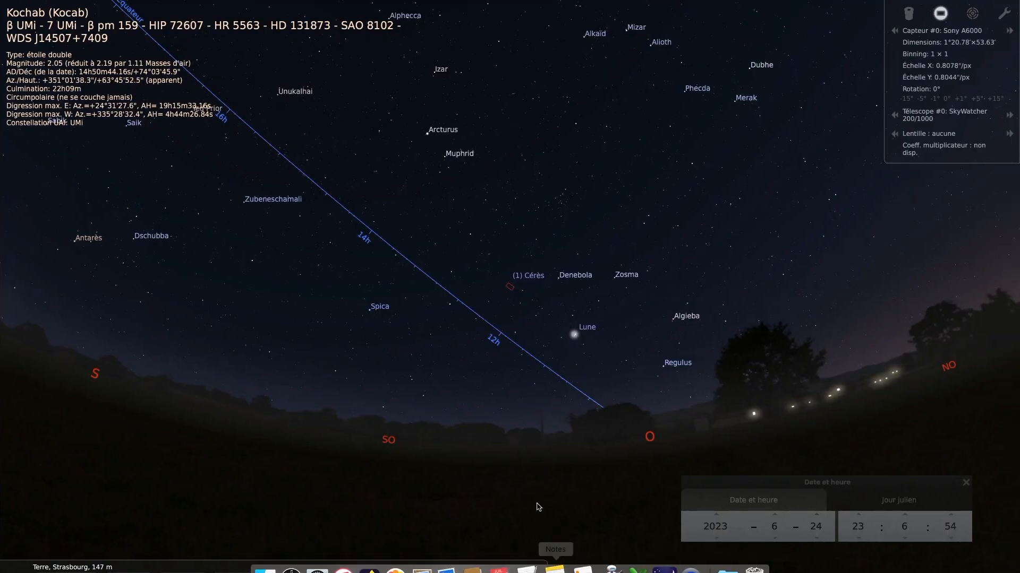
Step: Return to Excel from the sky view and copy the declination correction formula from I2 to I5 for the peak-to-peak value
mouse_move(635, 572)
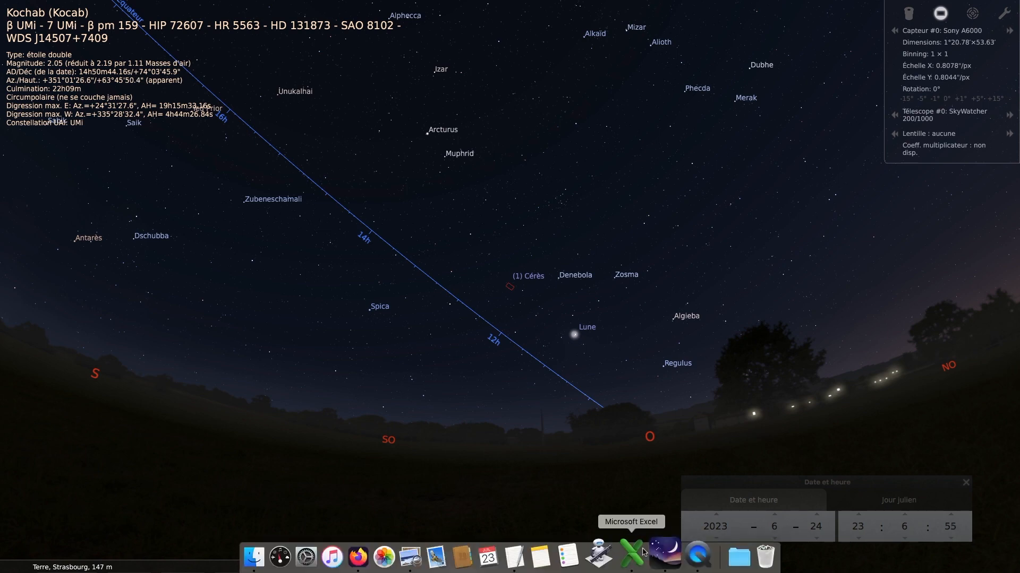
left_click(643, 553)
left_click(302, 146)
left_click(314, 120)
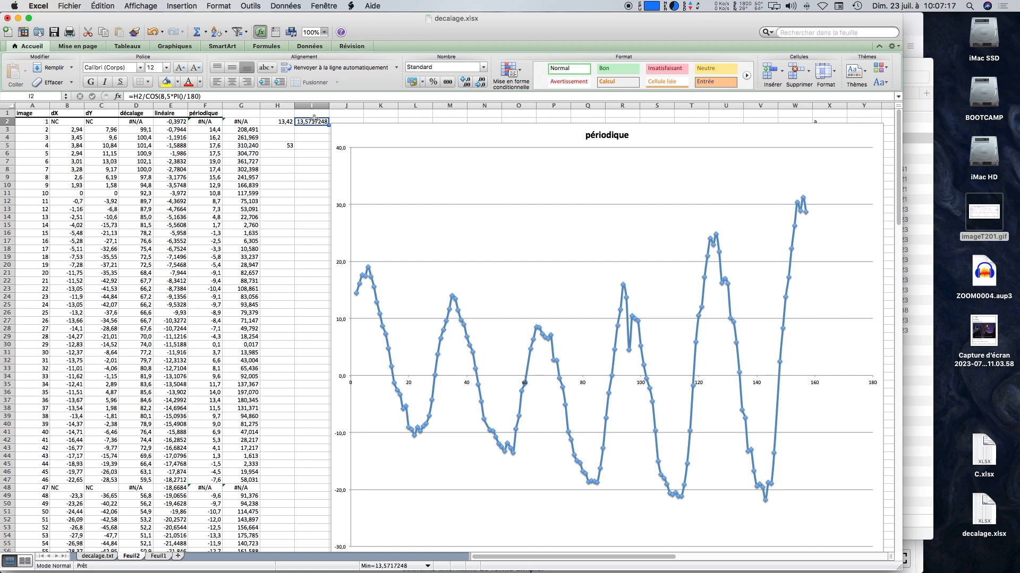
key("super+c")
left_click(312, 144)
key("super+v")
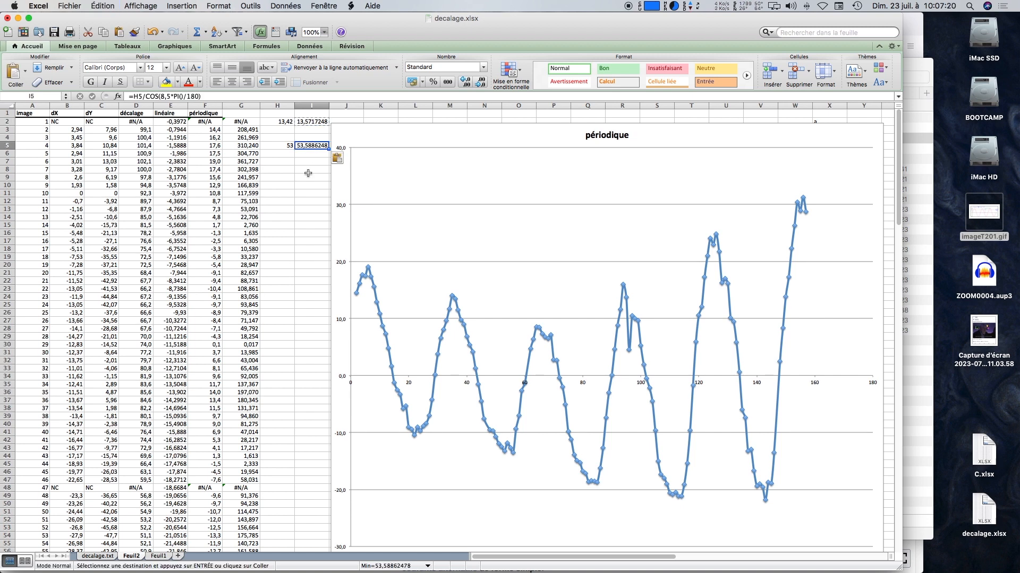
Step: Format the corrected RMS and peak-to-peak values in I2 and I5 to two decimals
left_click_drag(312, 121, 312, 145)
left_click(481, 82)
left_click(483, 83)
left_click(483, 84)
left_click(483, 84)
left_click(484, 84)
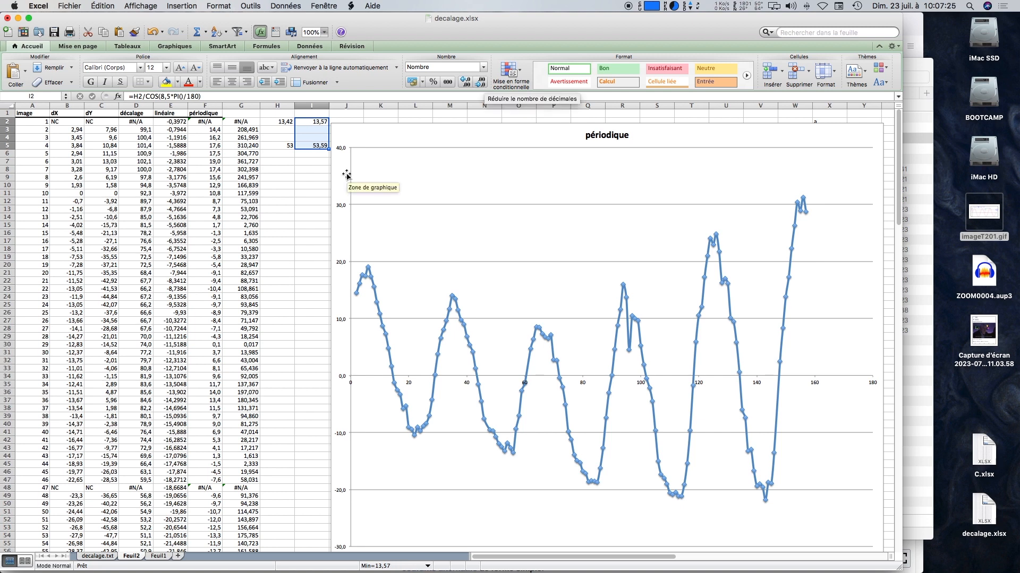
left_click(316, 145)
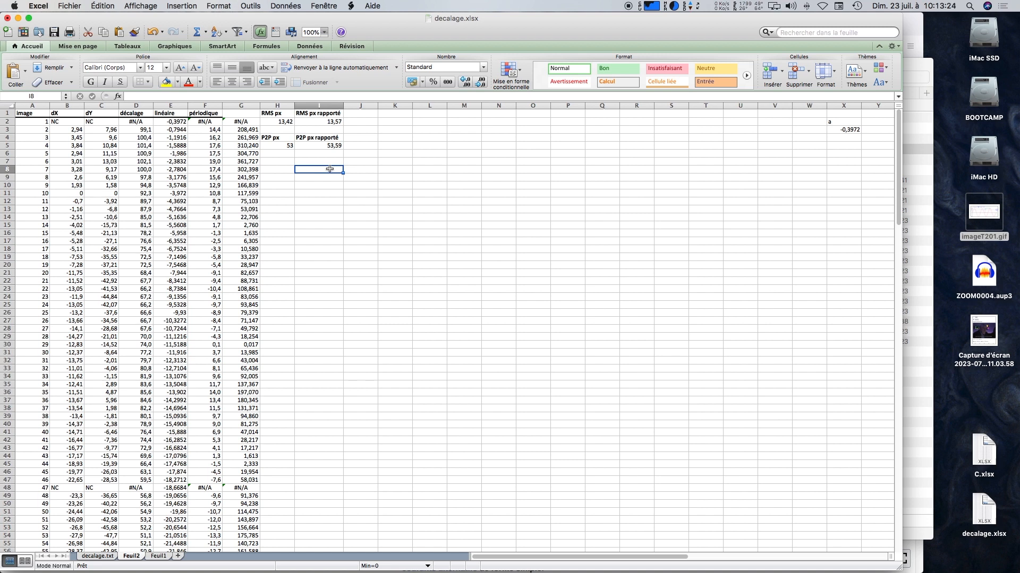
left_click(335, 145)
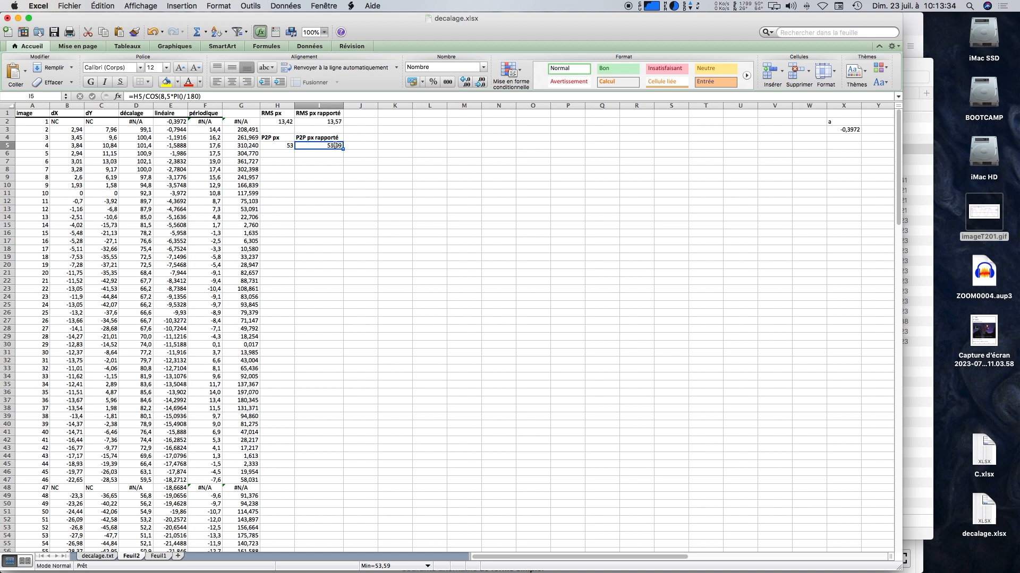
Step: Convert the corrected RMS from pixels to millimetres in J2 with the formula =I2*0,00392
left_click(360, 122)
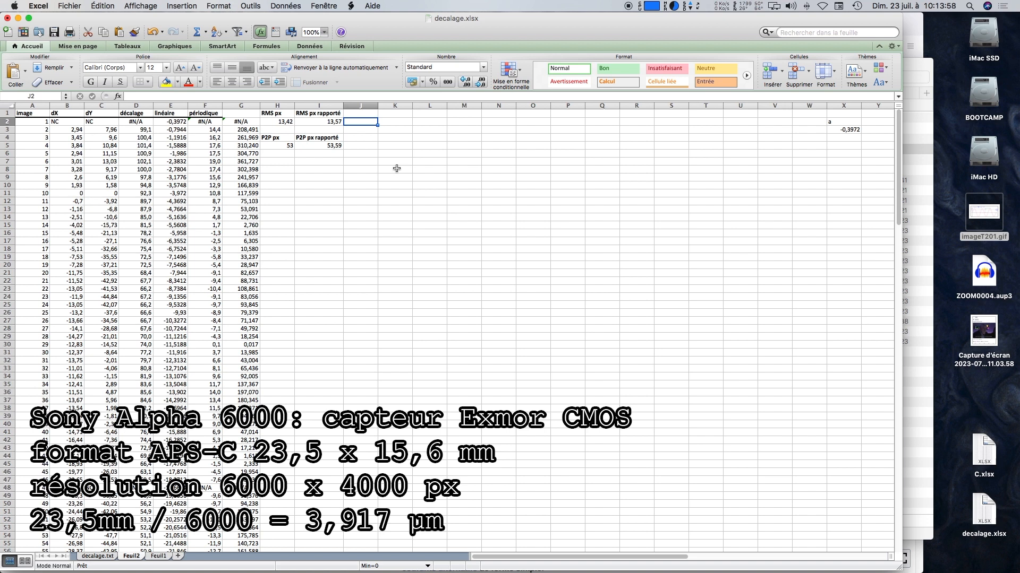
type("=")
left_click(317, 120)
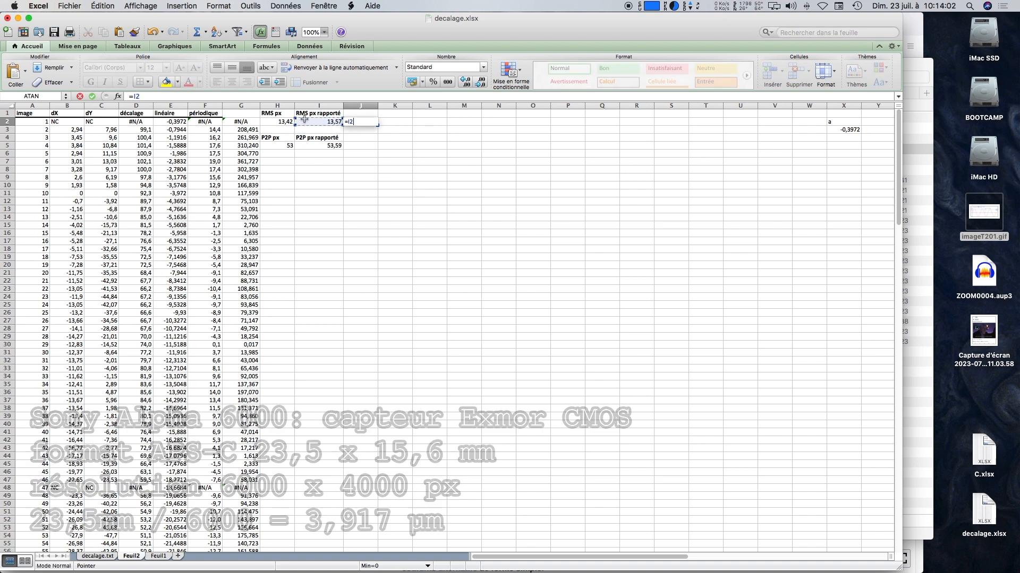
left_click(181, 96)
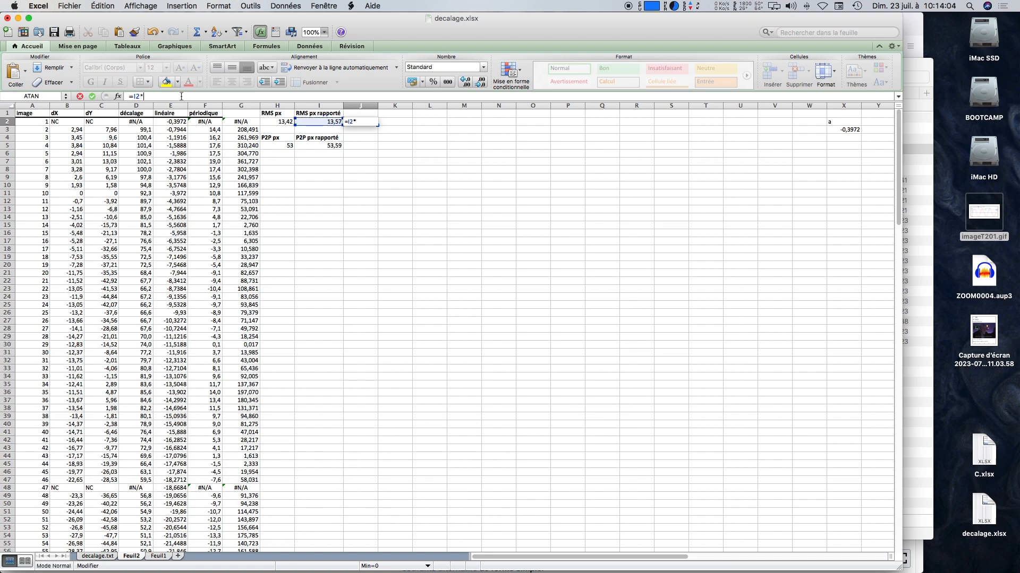
type("*0,00392")
key("Return")
Step: Copy the millimetre conversion formula from J2 to J5 for the peak-to-peak value
left_click(372, 123)
key("super+c")
left_click(359, 145)
left_click(364, 176)
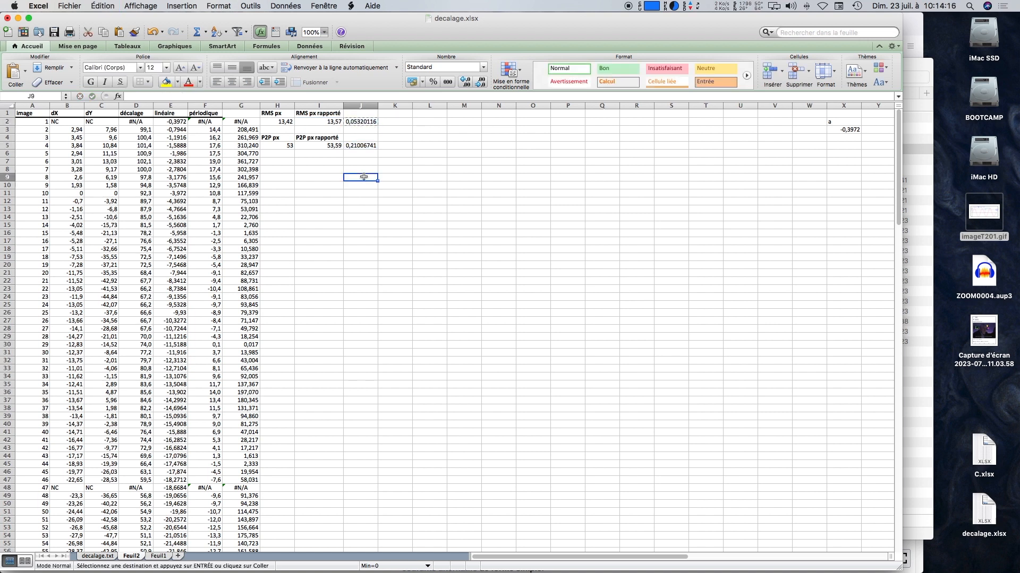
left_click(363, 146)
key("super+v")
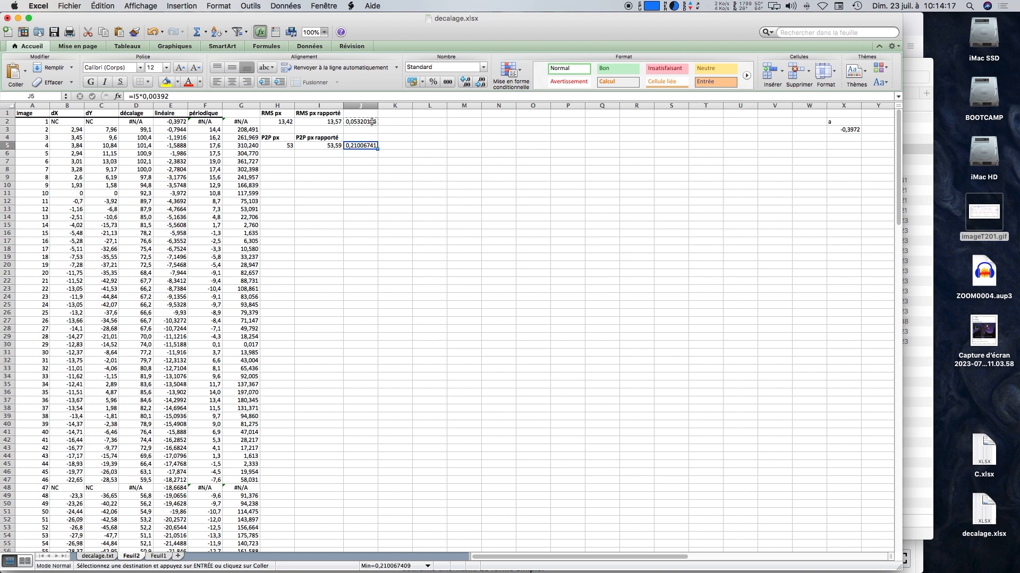
Step: Format the millimetre values in J2 and J5 to four decimals
left_click_drag(363, 122, 363, 146)
left_click(467, 84)
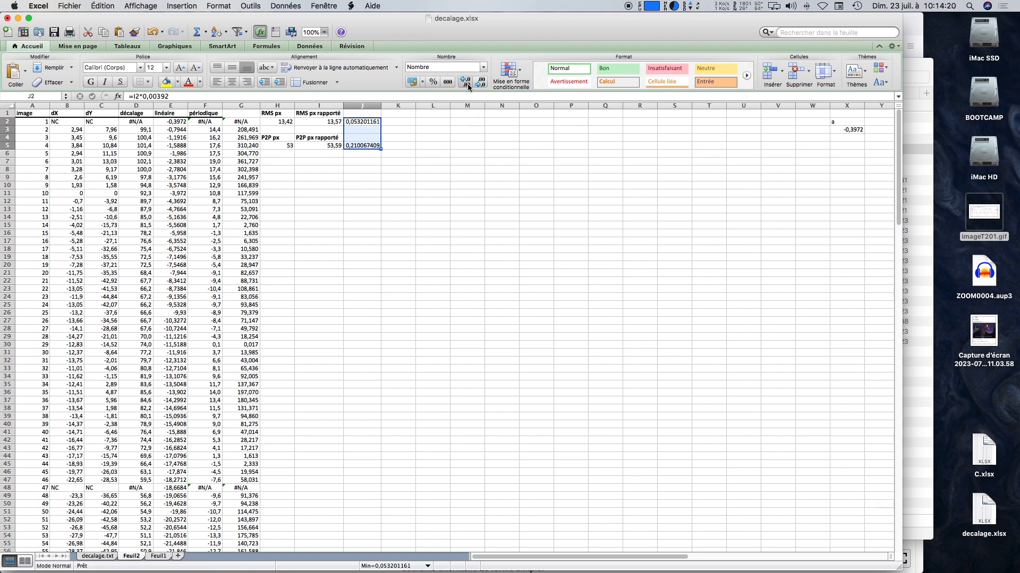
left_click(480, 84)
left_click(480, 83)
left_click(480, 83)
left_click(480, 84)
left_click(480, 83)
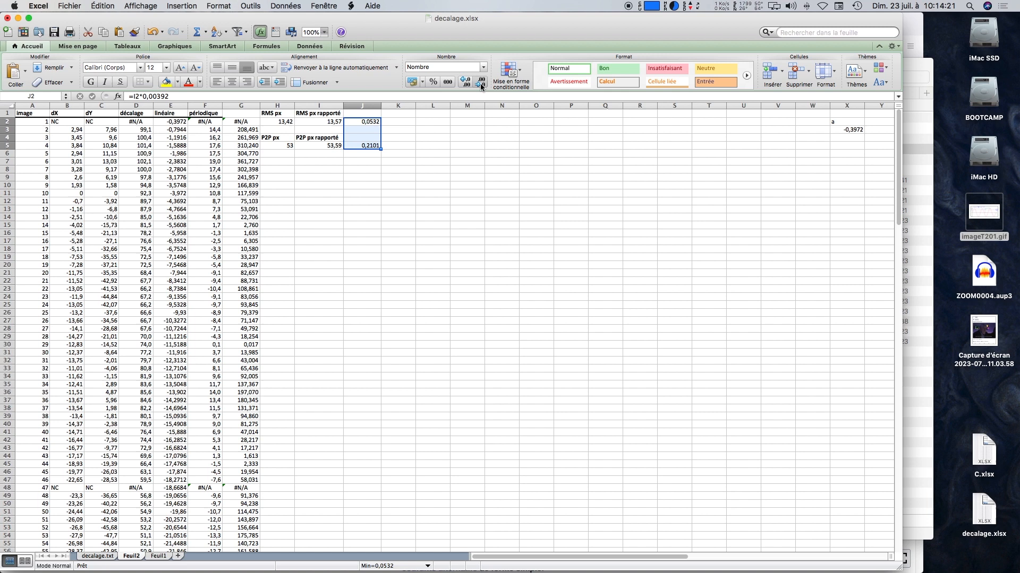
left_click(393, 137)
Step: Label the millimetre results with bold headings, "RMS mm" in J1 and "P2P mm" in J4
left_click(375, 123)
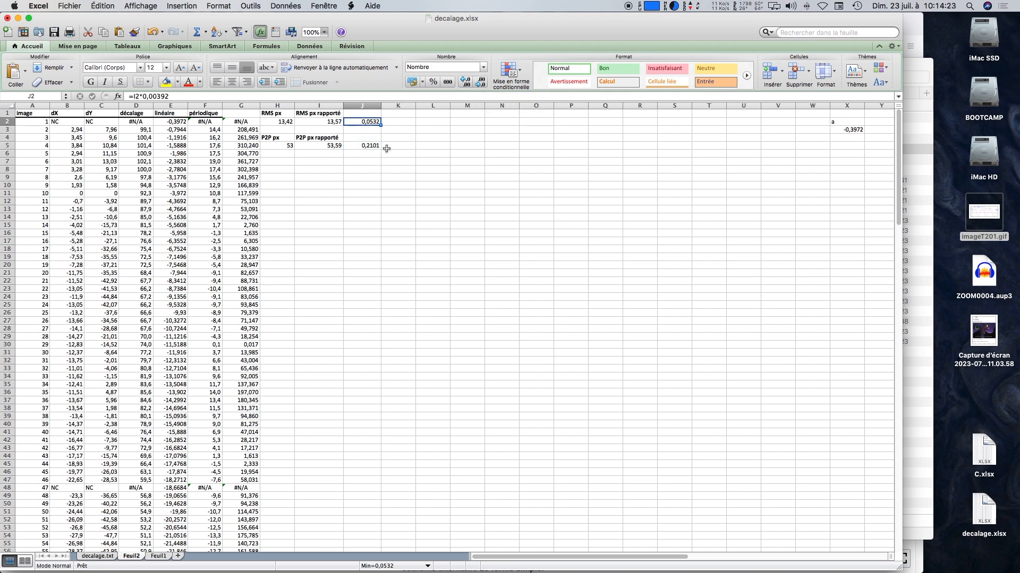
key("Up")
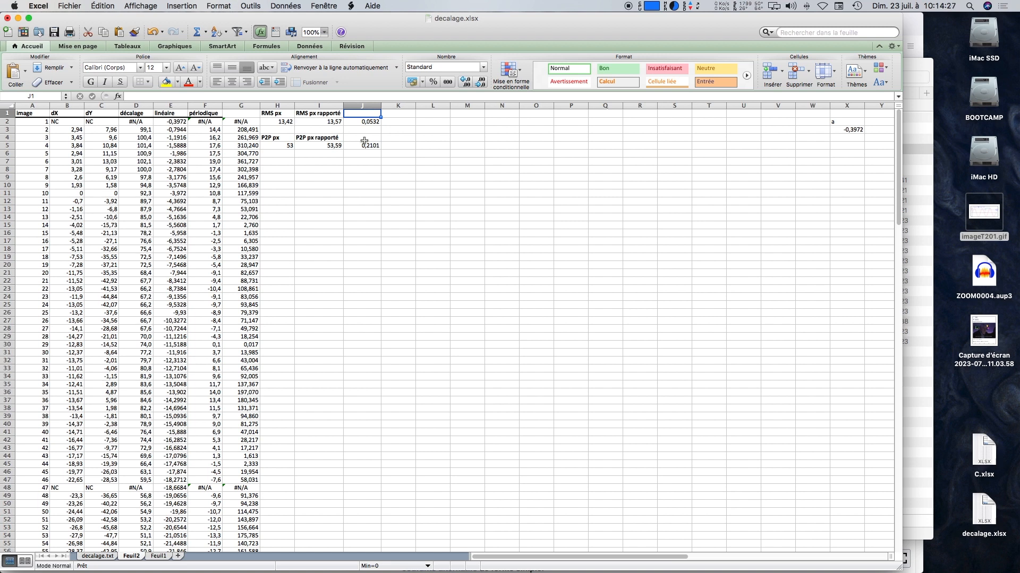
type("RMS")
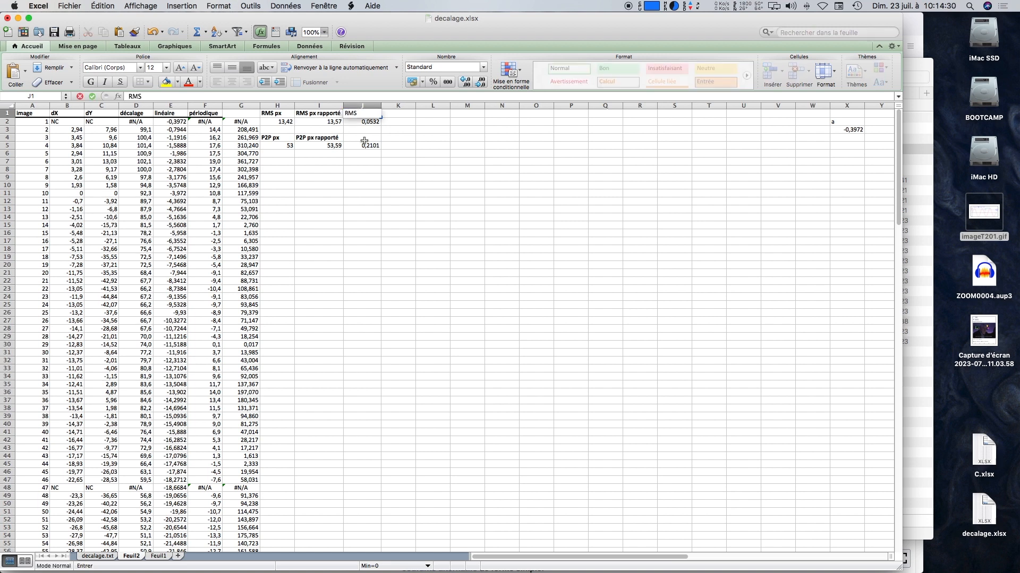
type(" mm")
left_click(364, 140)
type("P2P mm")
key("Return")
left_click(365, 139)
left_click(91, 82)
left_click(318, 161)
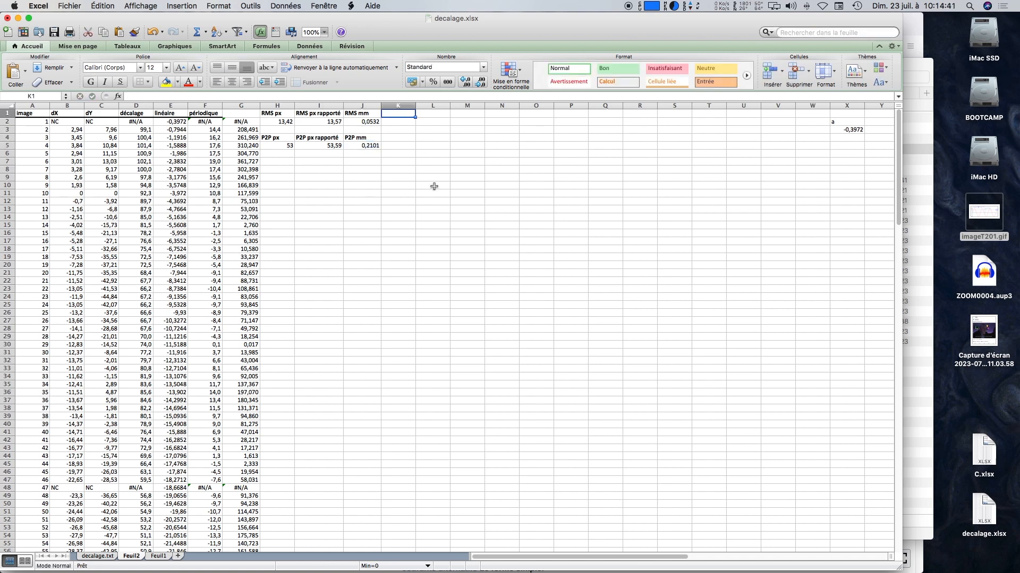
Step: Calculate the RMS error angle in radians in K2 with the formula =2*ATAN(J2/2000)
key("Down")
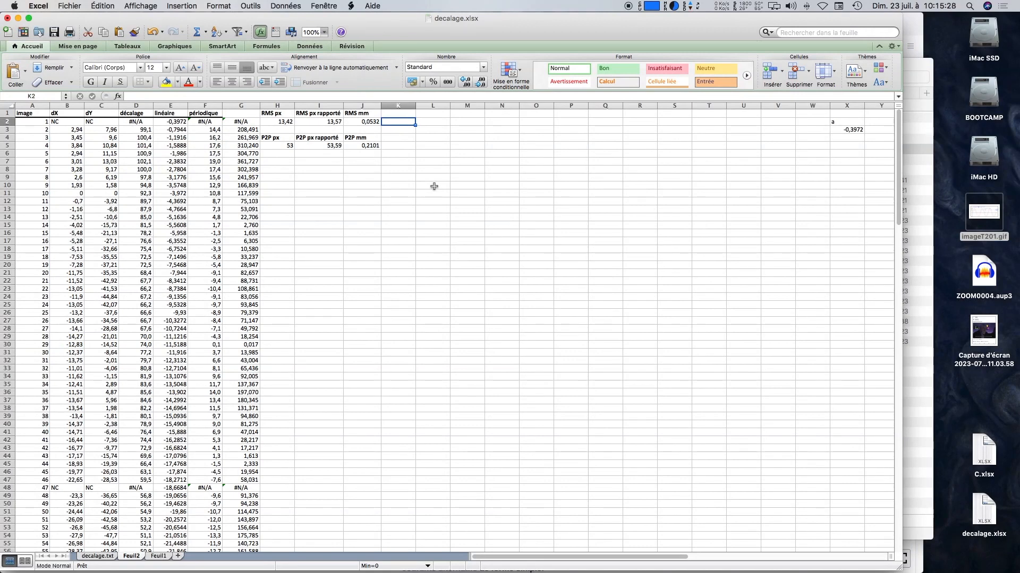
type("=2*atan(")
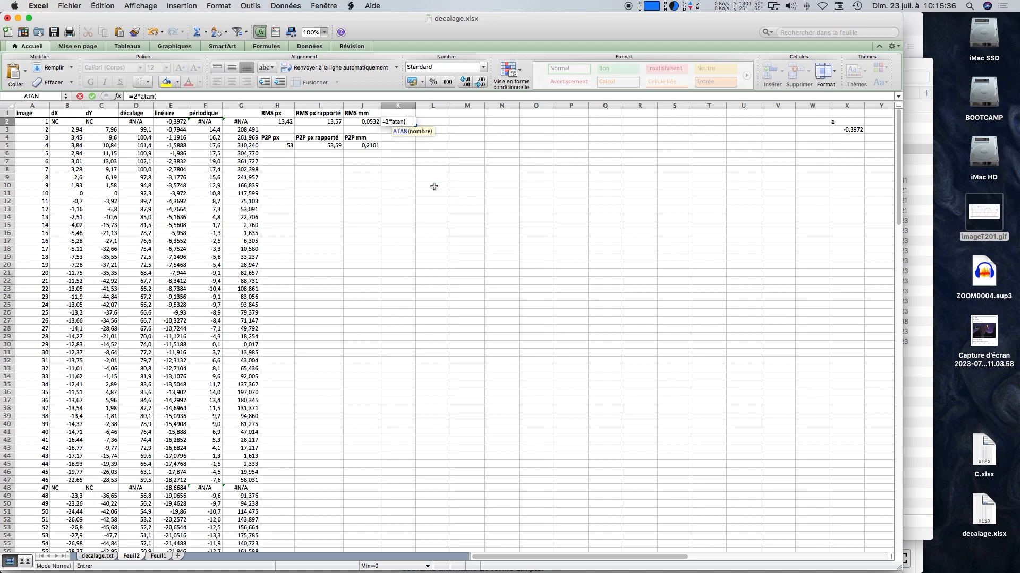
left_click(367, 122)
type("/1000")
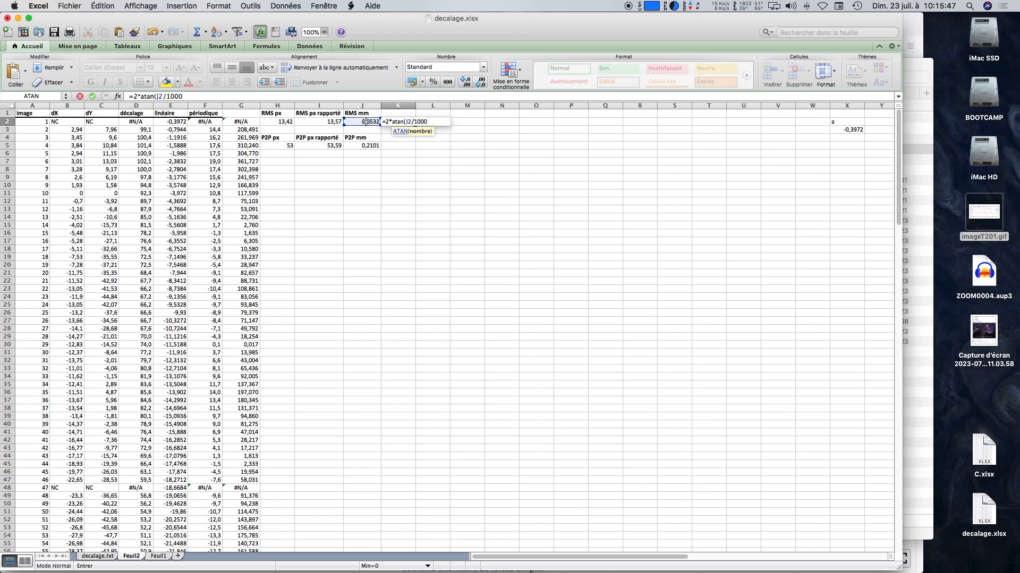
left_click(418, 122)
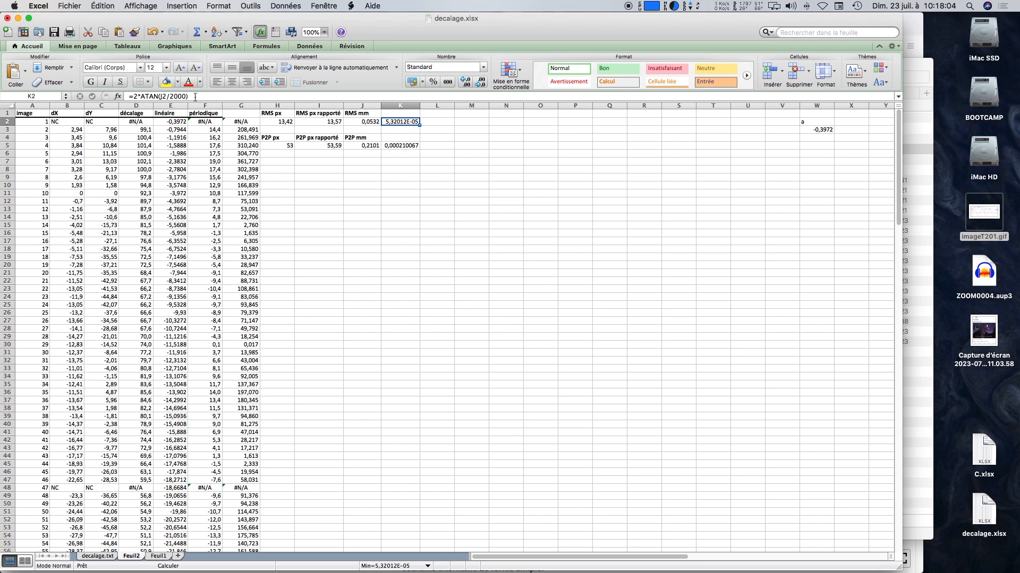
double_click(411, 122)
key("Escape")
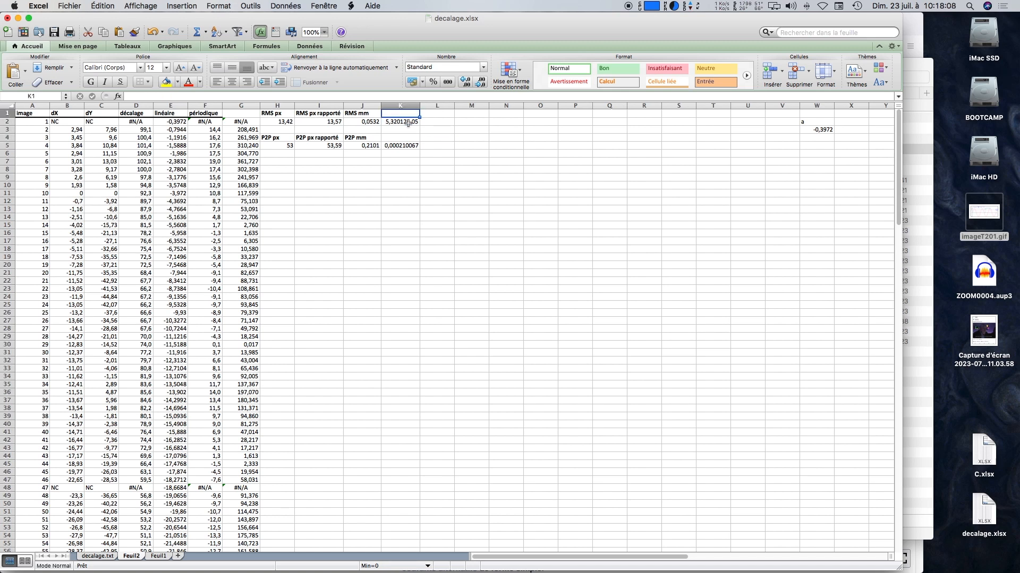
Step: Convert the RMS angle from radians to degrees in L2 with the formula =K2*180/PI()
left_click(439, 125)
type("=")
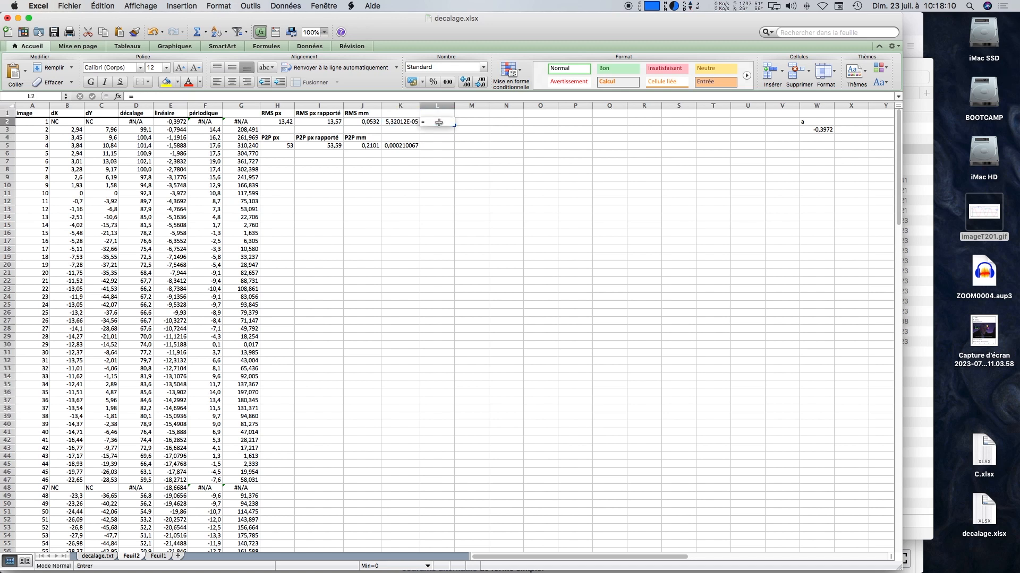
left_click(410, 126)
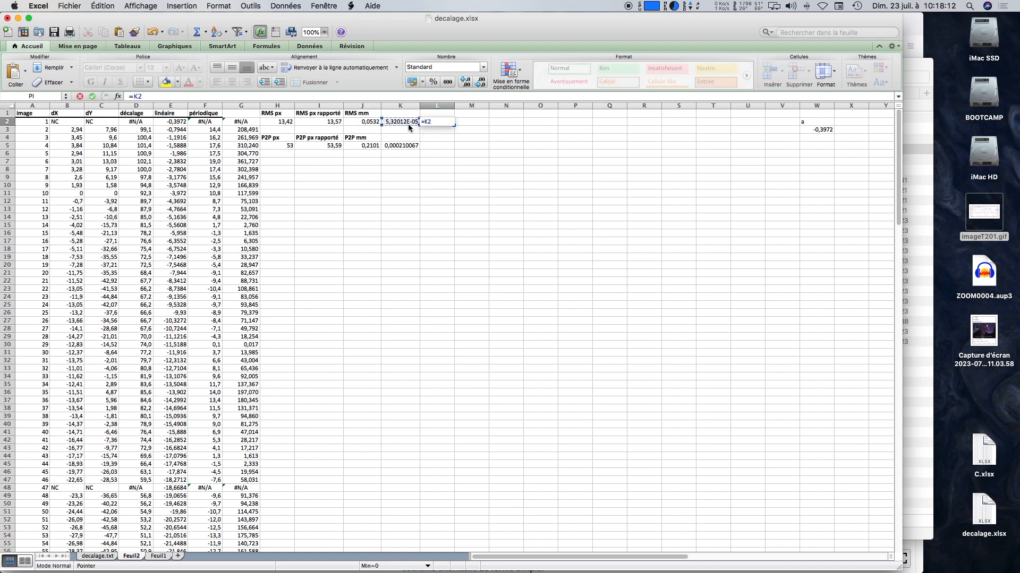
type("*180/pi")
key("Return")
Step: Copy the degree conversion formula from L2 to L5 for the peak-to-peak angle
left_click(437, 121)
key("super+c")
left_click(437, 146)
key("super+v")
left_click(421, 201)
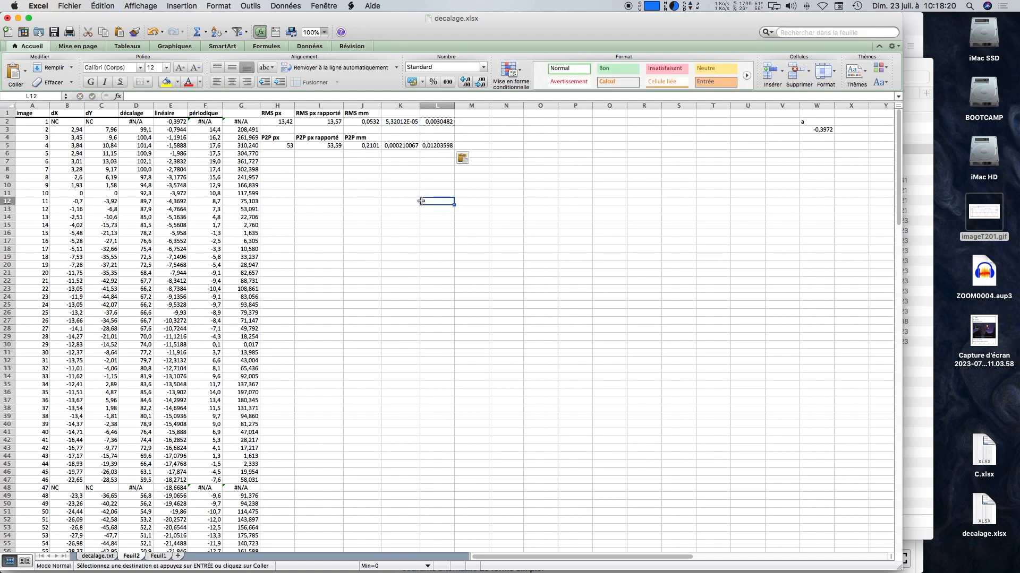
Step: Convert the angles in L2 and L5 to arcseconds by multiplying both formulas by 3600
left_click(431, 146)
left_click(437, 121)
left_click(207, 96)
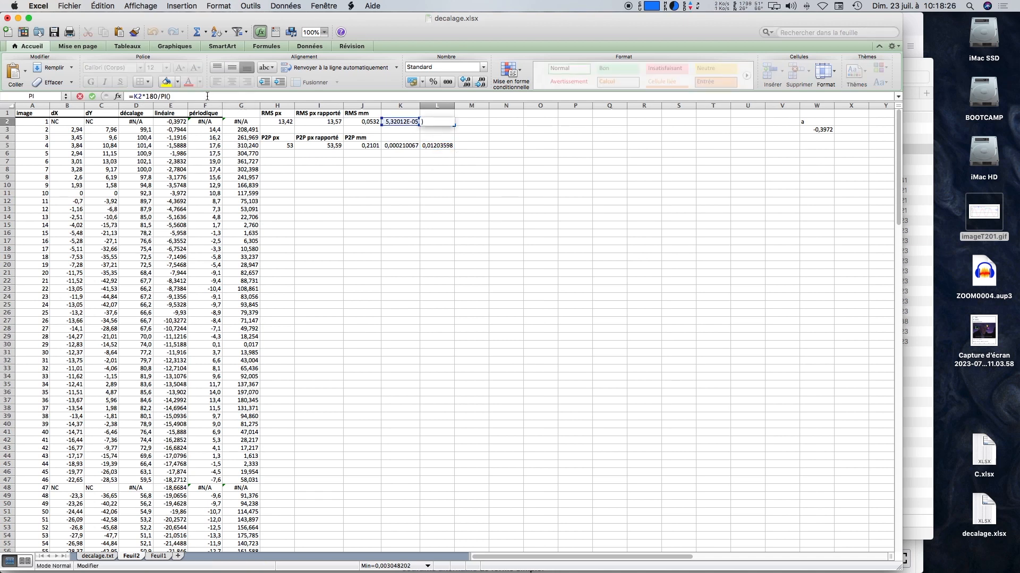
type("*")
key("Return")
key("Down")
key("Down")
left_click(177, 96)
type("*3600")
key("Return")
Step: Label the arcsecond results with bold headings, RMS " in L1 and P2P " in L4
left_click_drag(438, 123, 438, 153)
left_click(434, 114)
type("RMS")
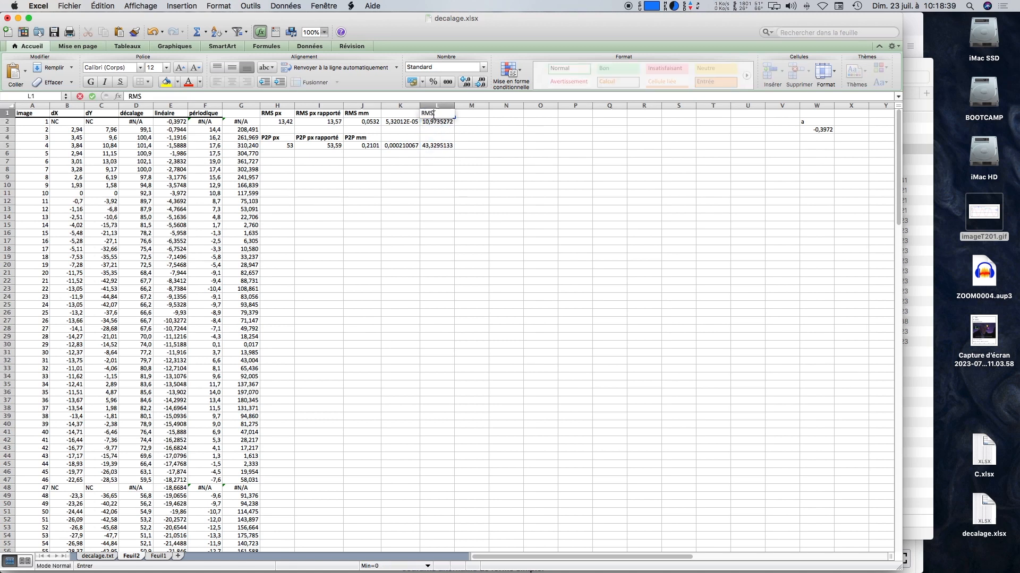
left_click(435, 138)
type("P2P")
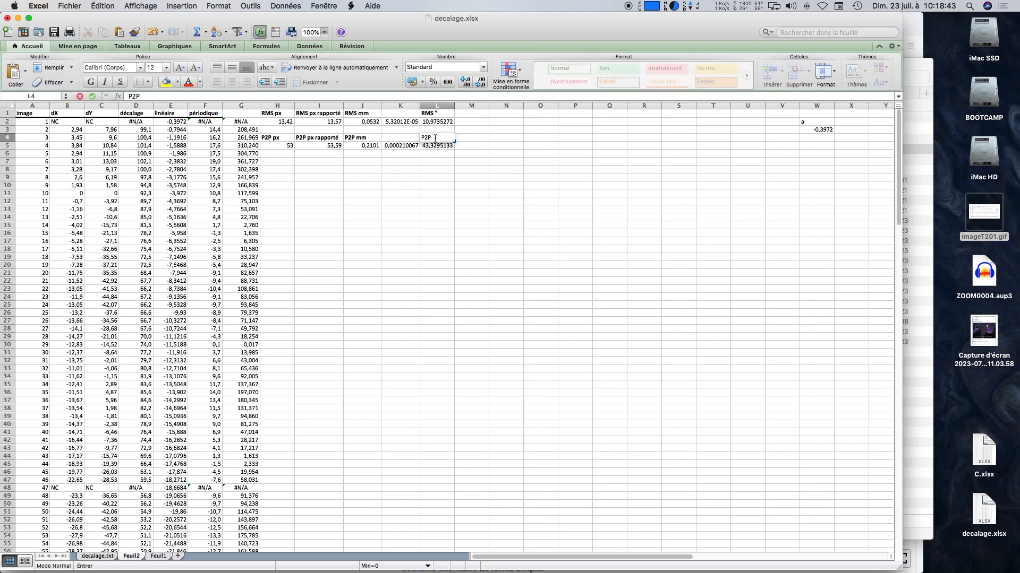
type(" \"")
key("Return")
left_click(435, 139)
left_click(94, 84)
Step: Format the arcsecond RMS and peak-to-peak values in L2 and L5 to two decimals
left_click(438, 145)
left_click(439, 123, "super")
left_click(481, 83)
left_click(481, 83)
left_click(481, 83)
left_click(481, 83)
left_click(481, 83)
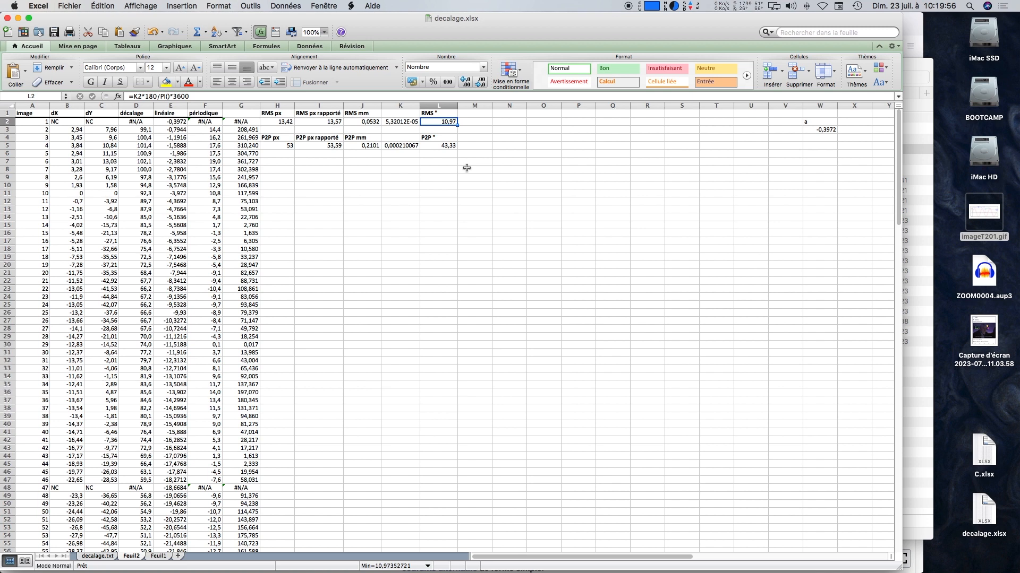
left_click(452, 146)
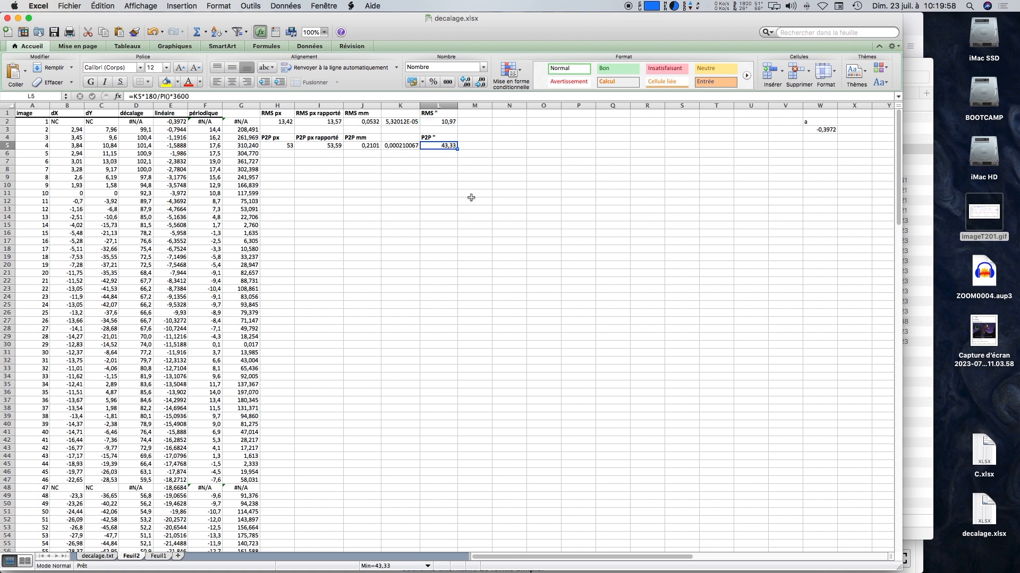